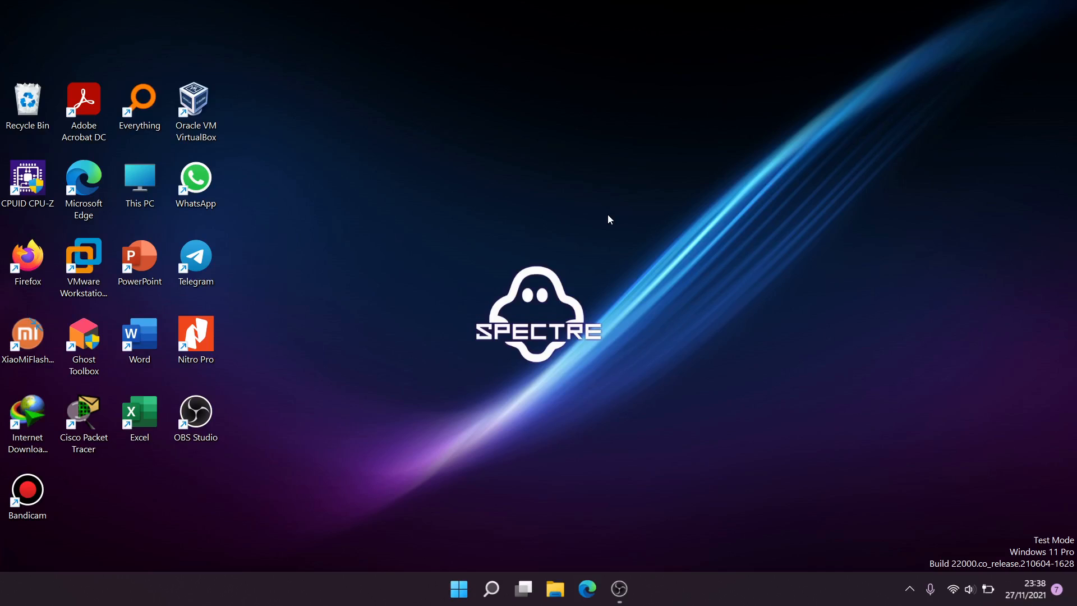
# Launch Oracle VM VirtualBox Manager and start the Windows 7 VM Rusak
pyautogui.doubleClick(207, 106)
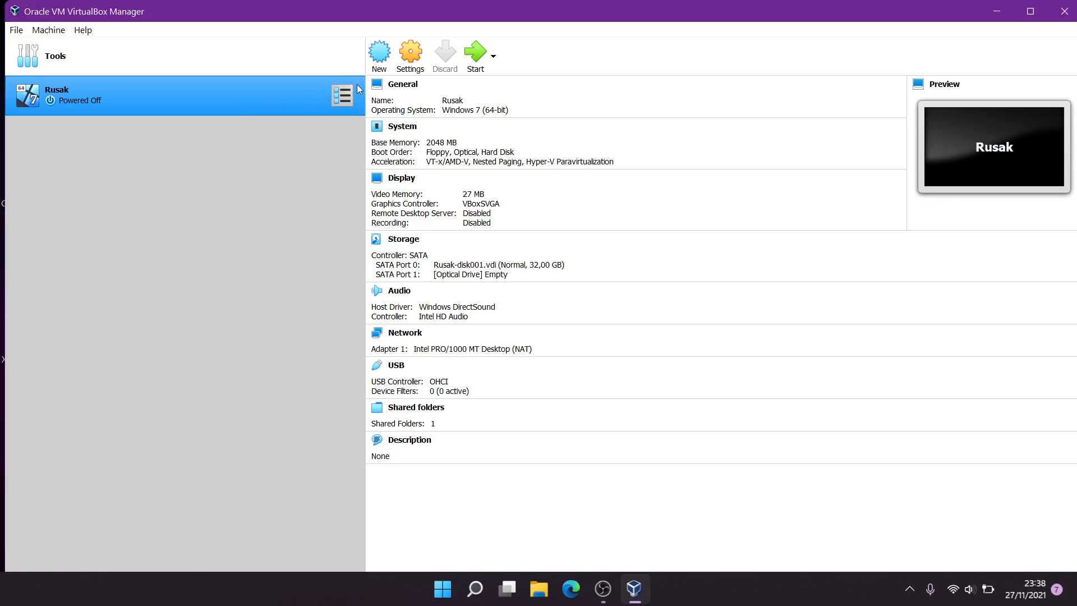
pyautogui.click(475, 66)
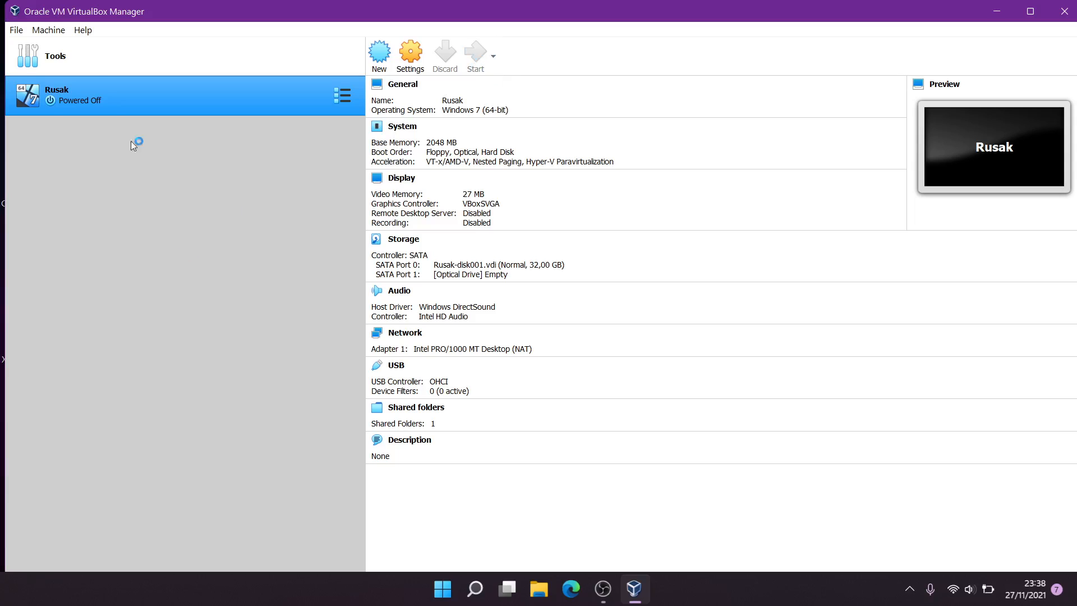
# Create a new VM named Mikrotik with the default 64 MB memory and 2 GB disk
pyautogui.click(54, 31)
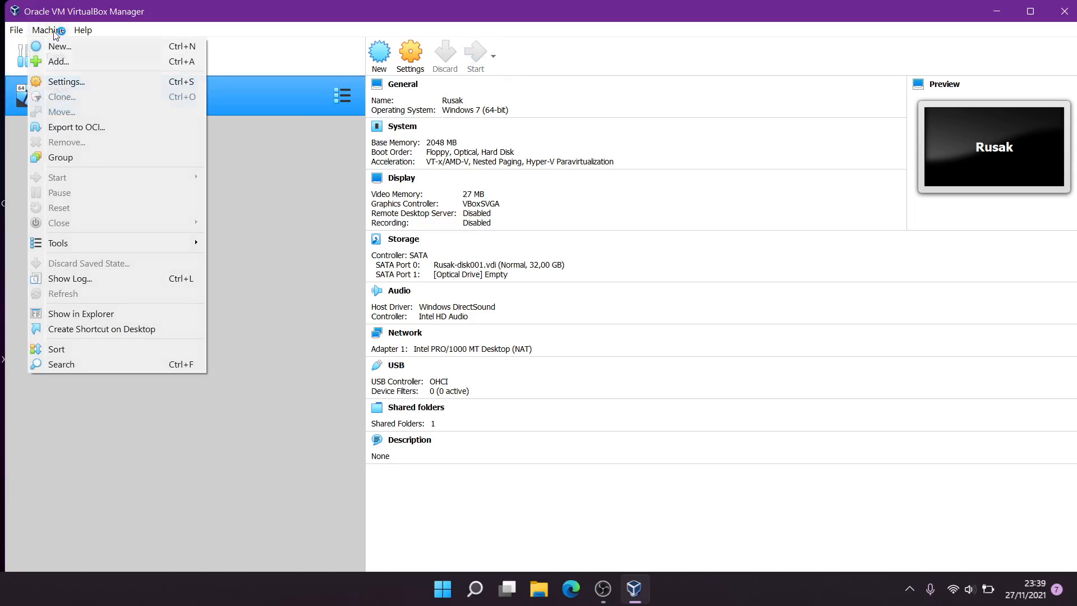
pyautogui.click(56, 46)
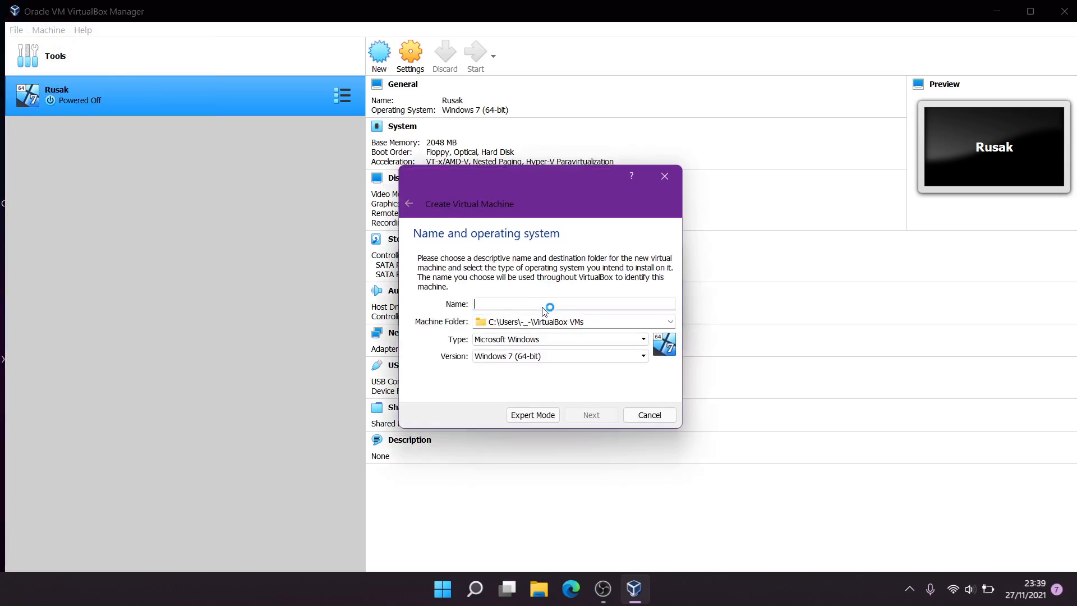
pyautogui.write('Mikrotik')
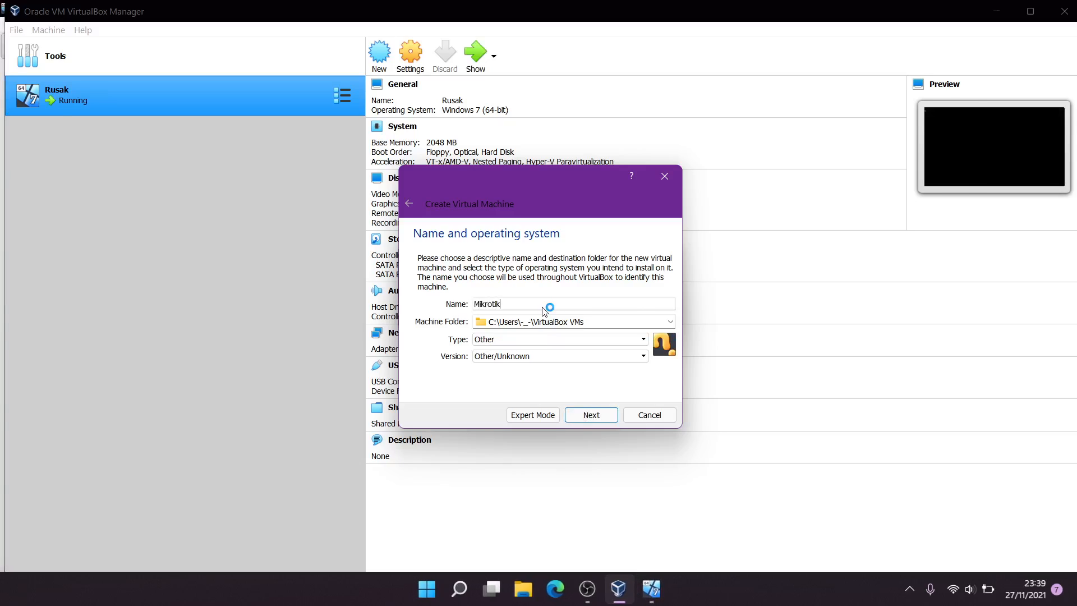
pyautogui.press('Return')
pyautogui.press('Return')
pyautogui.press('Return')
pyautogui.press('Return')
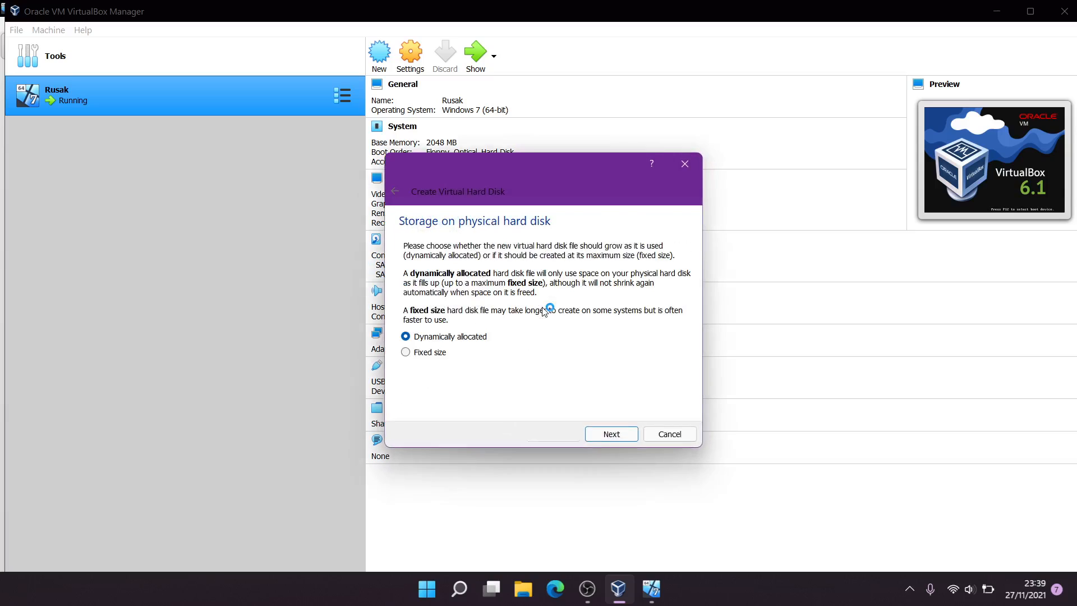
pyautogui.press('Return')
pyautogui.press('Return')
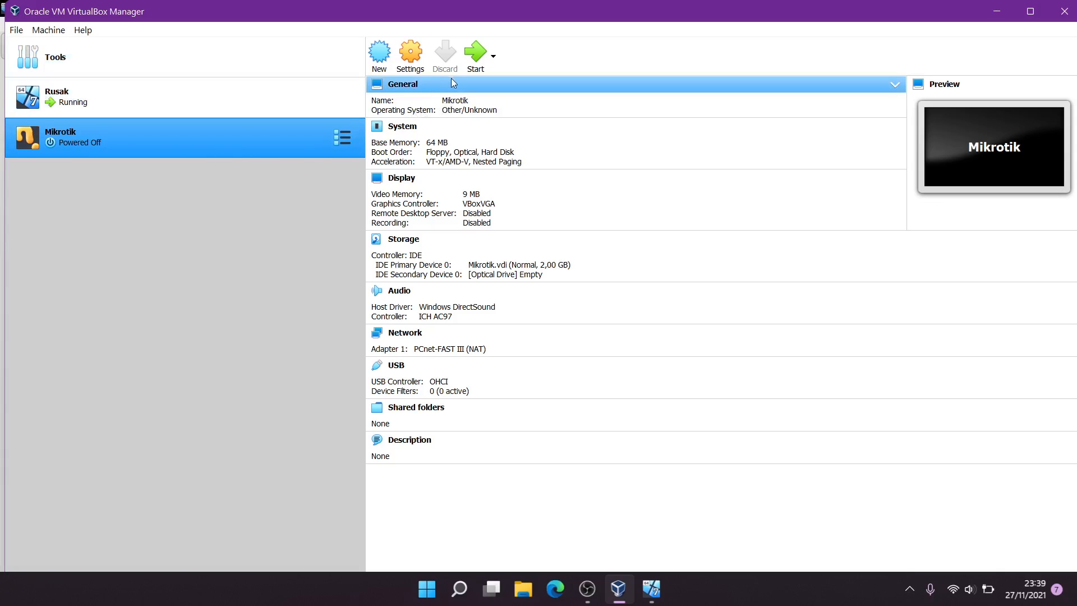
# Power on the Mikrotik VM and minimise the running Rusak window
pyautogui.click(480, 61)
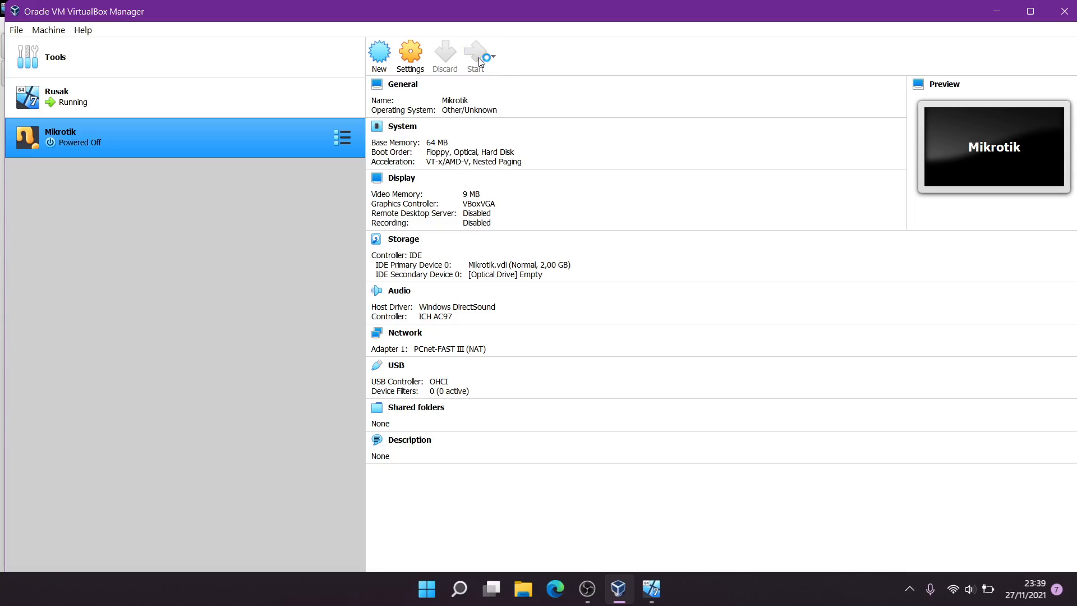
pyautogui.click(651, 596)
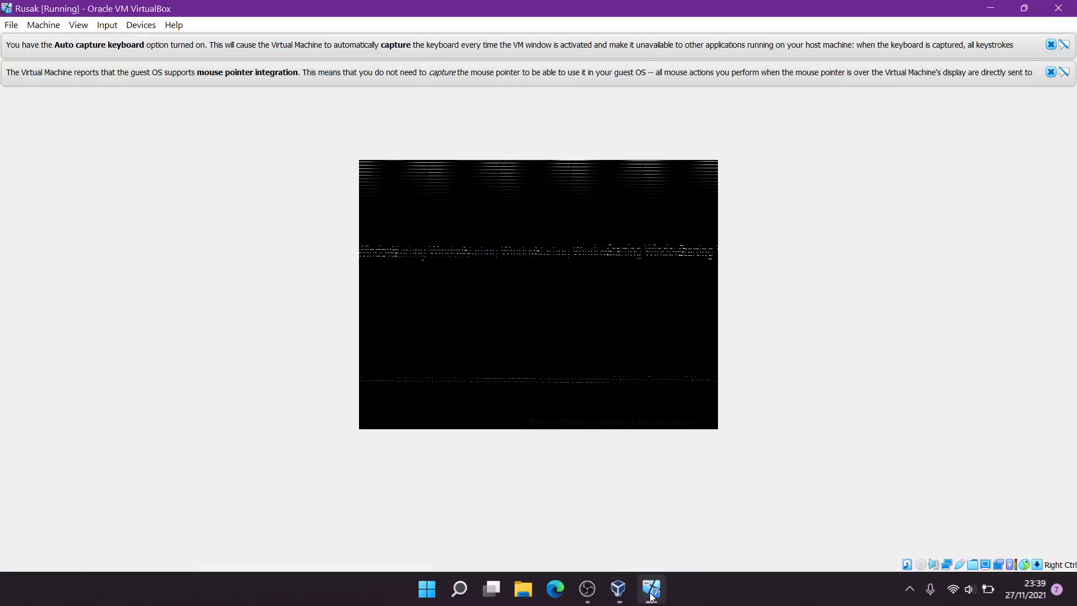
pyautogui.click(651, 596)
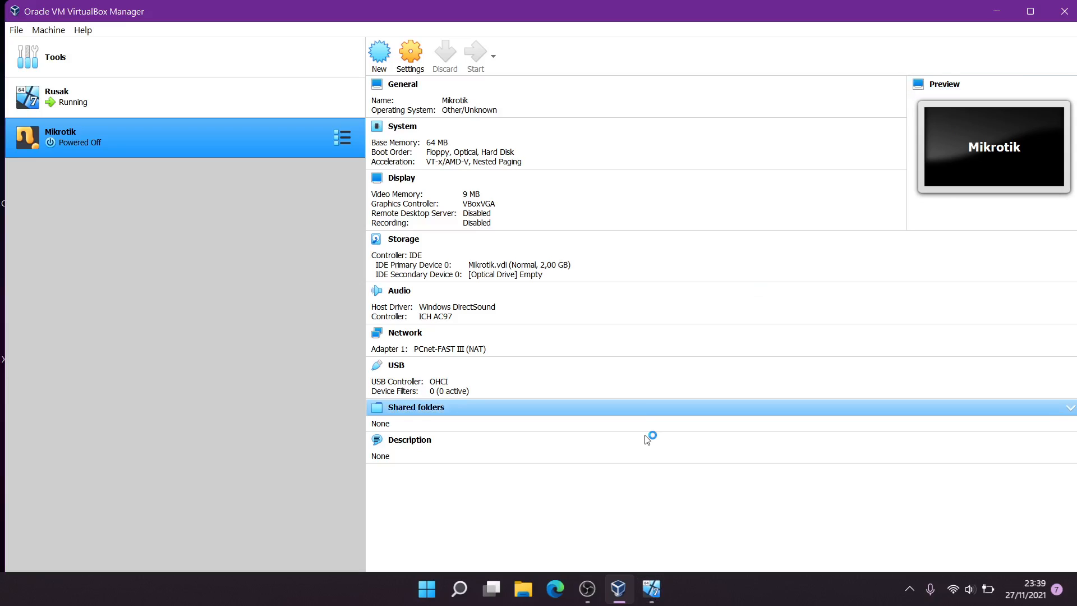
# Add mikrotik-6.33.iso and choose it as the Mikrotik start-up disk
pyautogui.moveTo(651, 603)
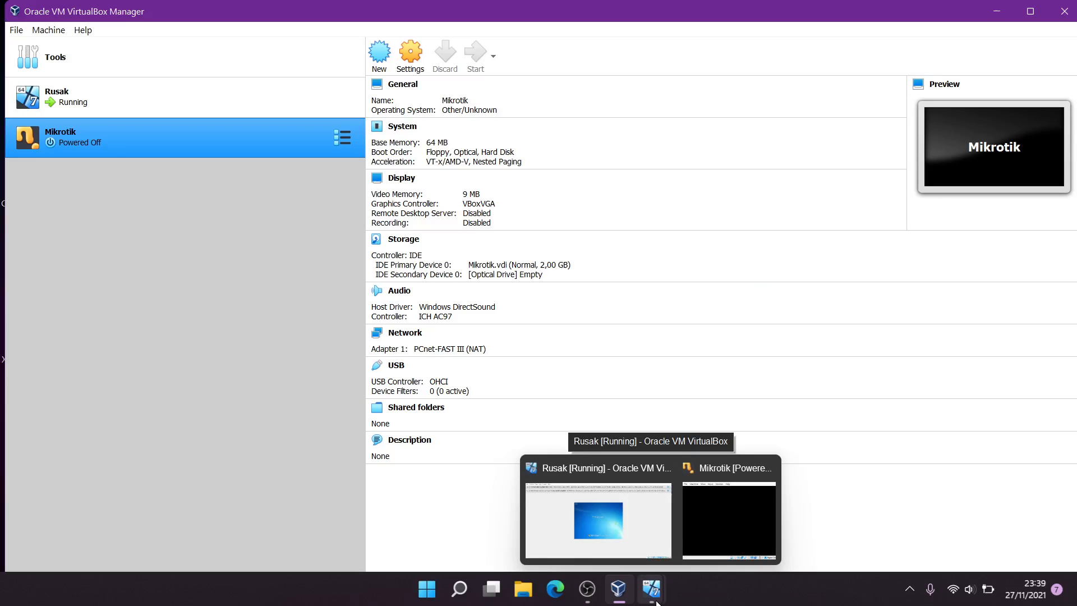
pyautogui.click(718, 543)
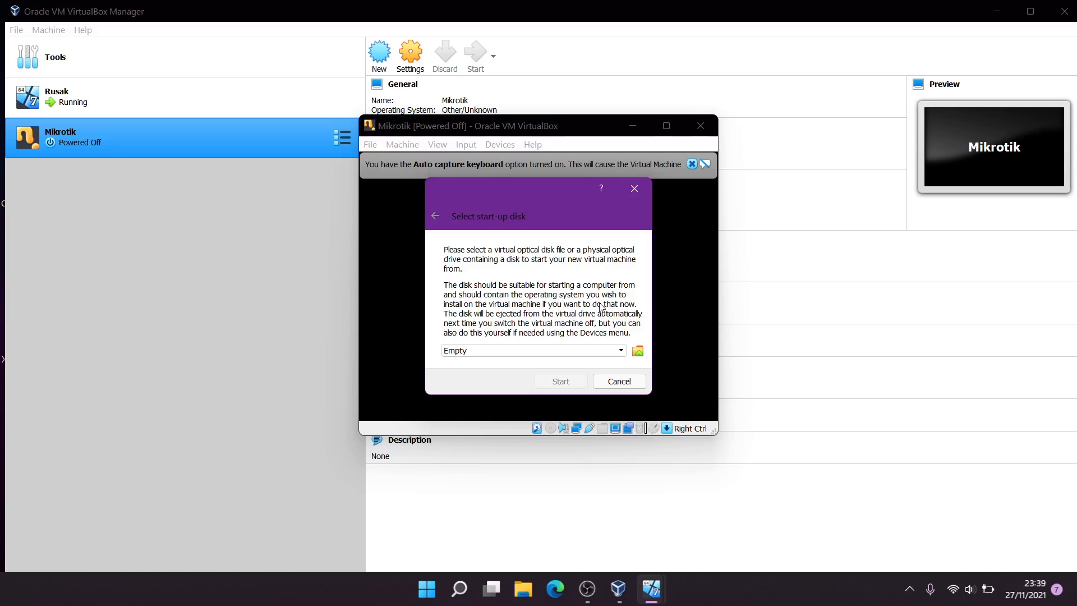
pyautogui.click(638, 351)
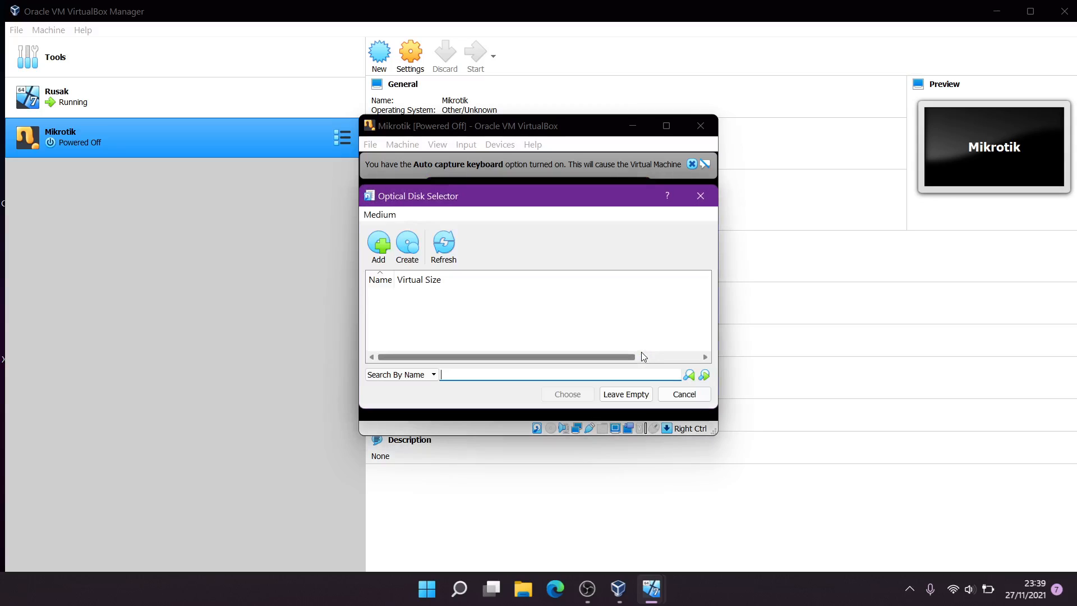
pyautogui.click(380, 247)
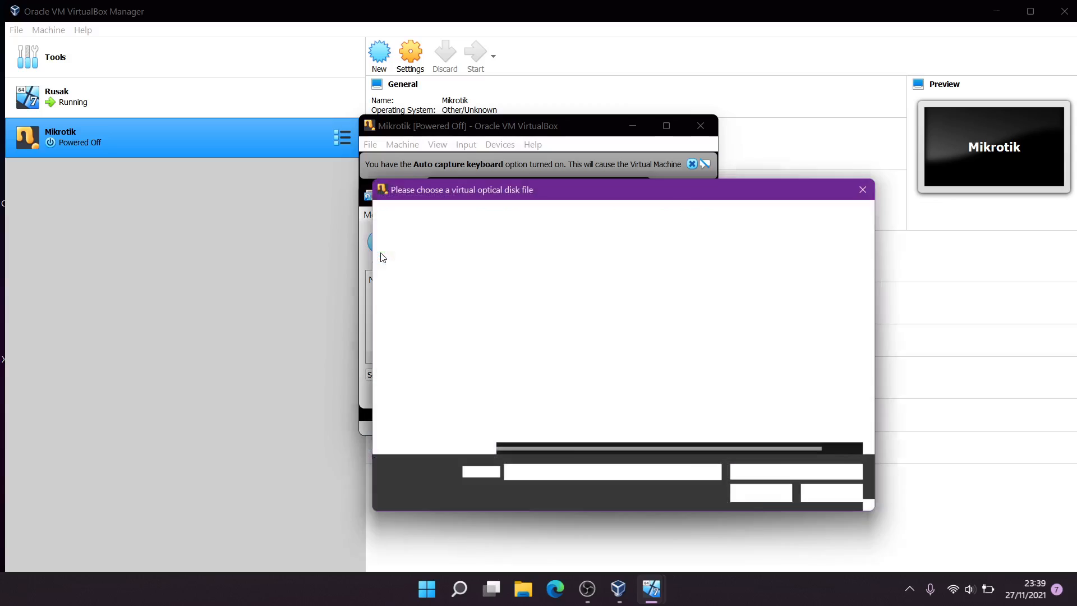
pyautogui.scroll(-3, 615, 348)
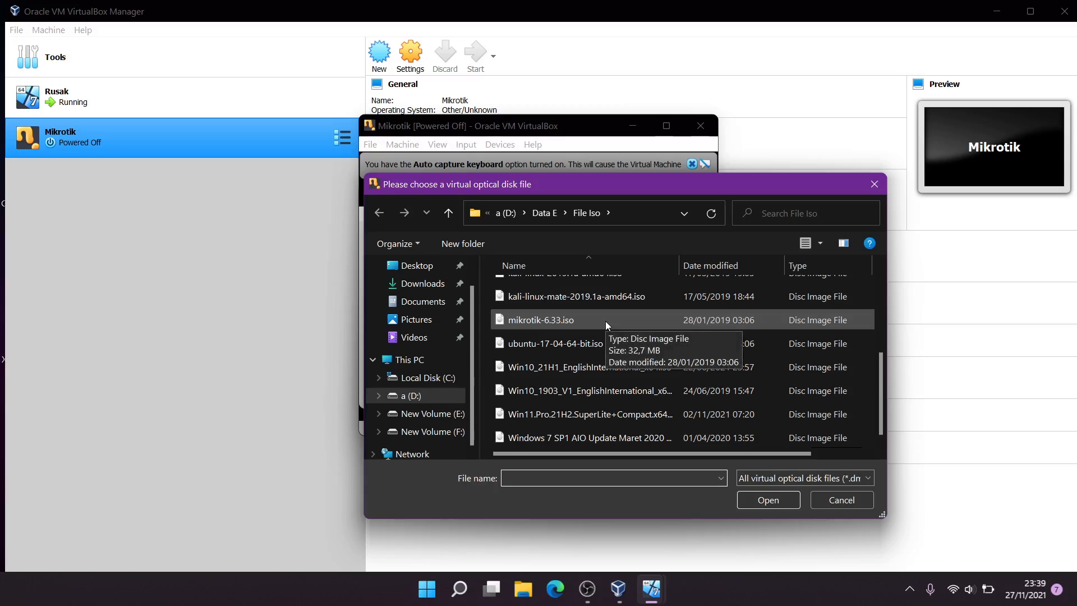
pyautogui.doubleClick(604, 321)
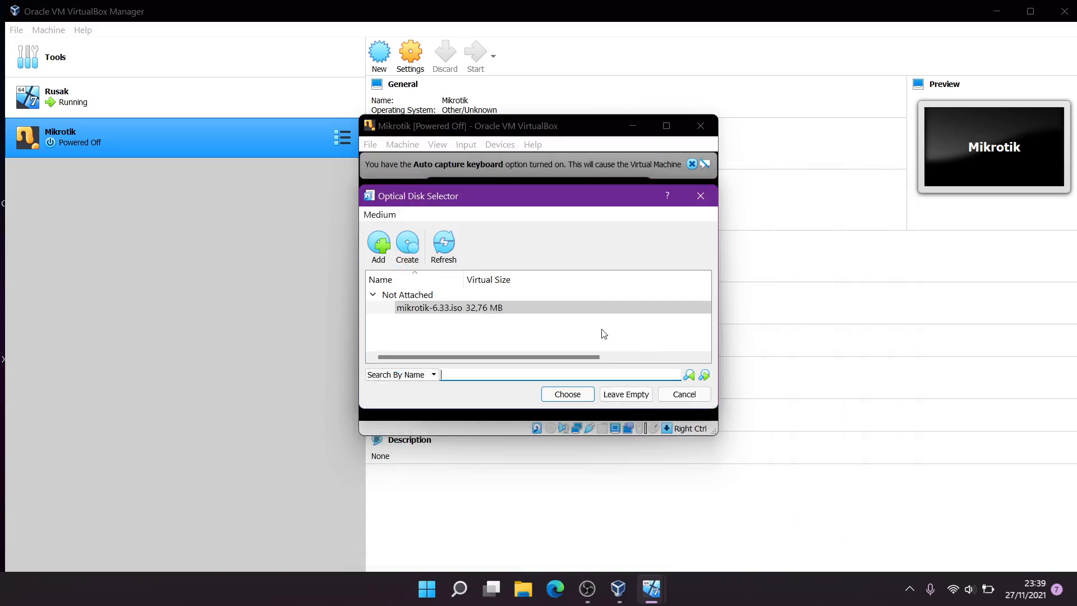
pyautogui.click(577, 396)
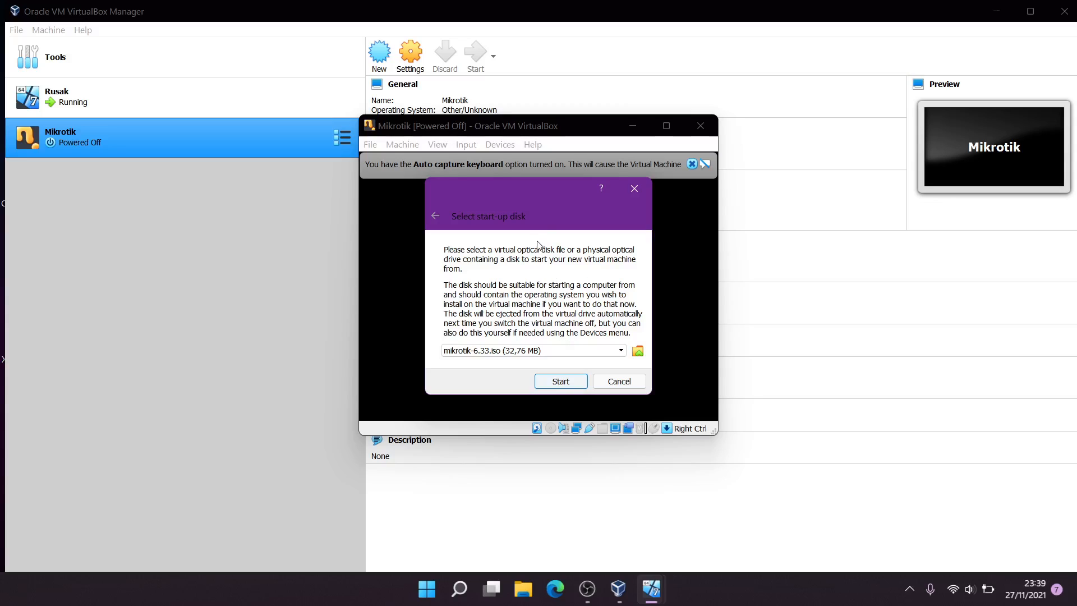
pyautogui.click(613, 381)
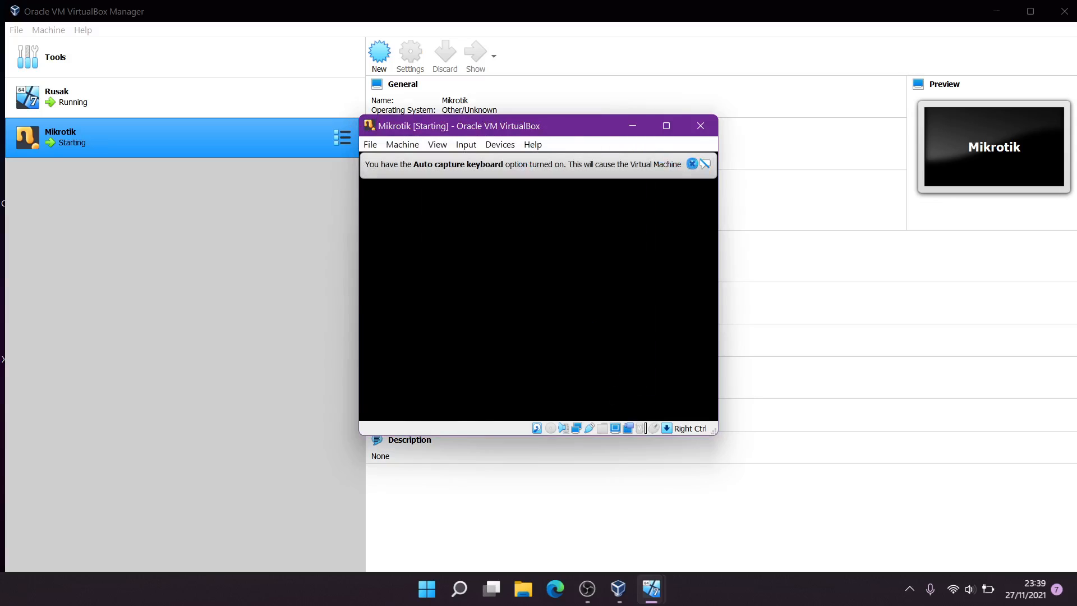
# Load mikrotik-6.33.iso into the Mikrotik VM's optical drive
pyautogui.click(694, 164)
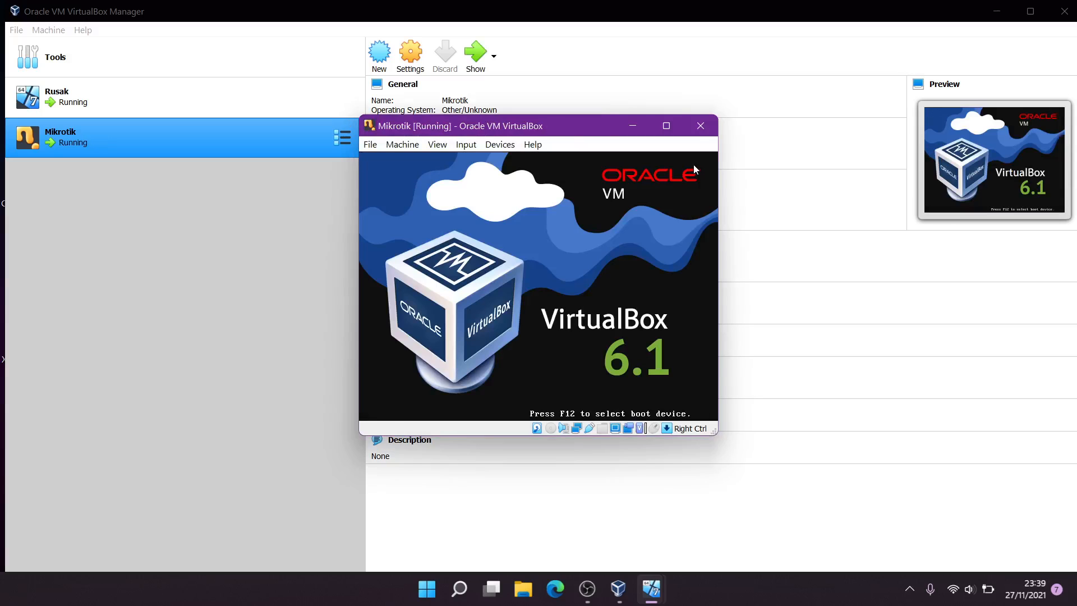
pyautogui.click(493, 146)
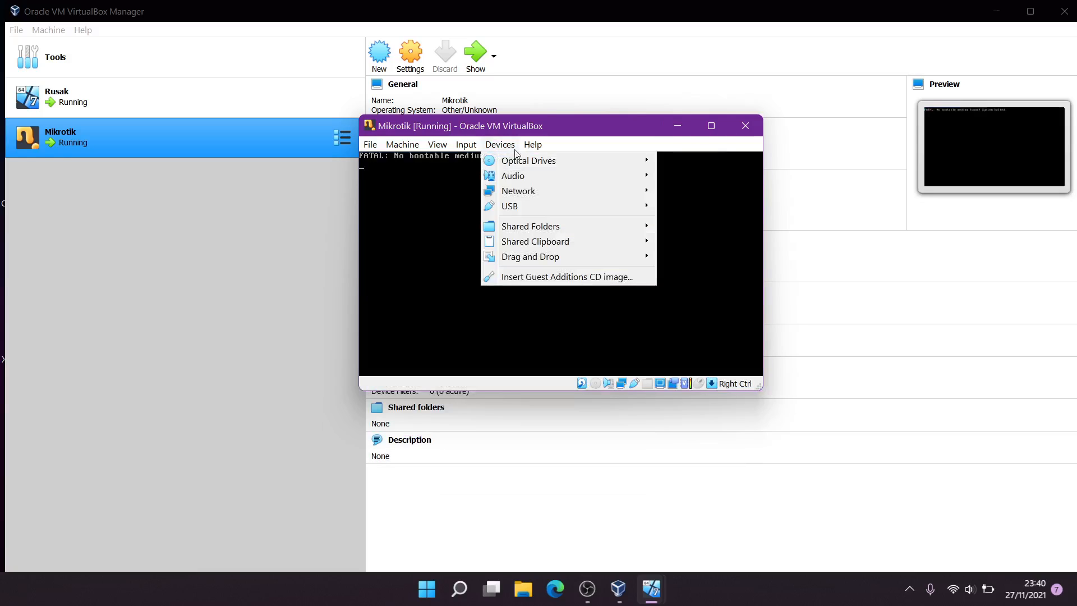
pyautogui.moveTo(529, 162)
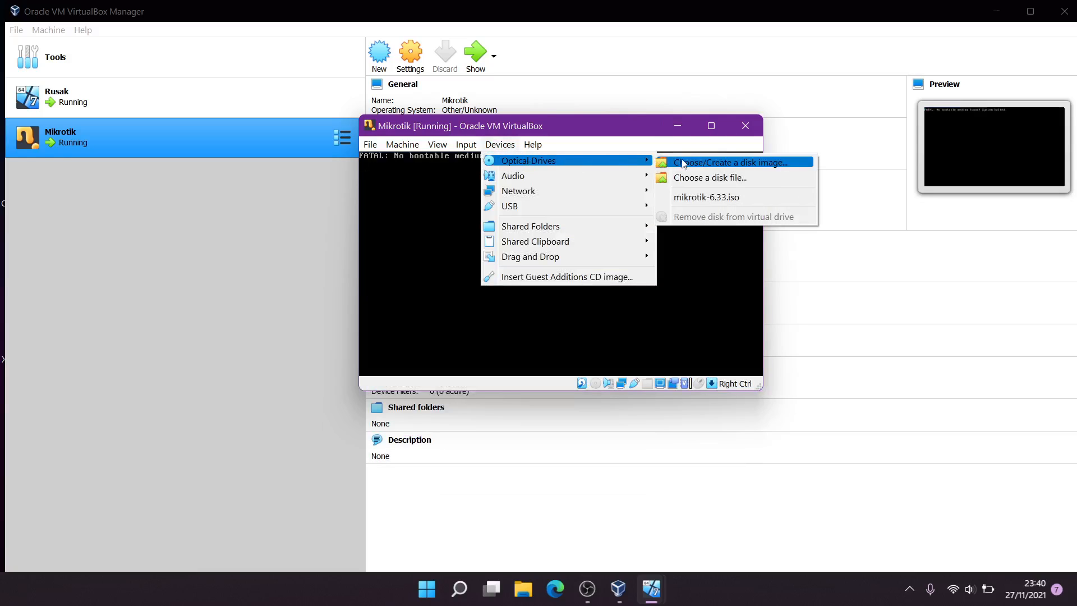
pyautogui.click(762, 178)
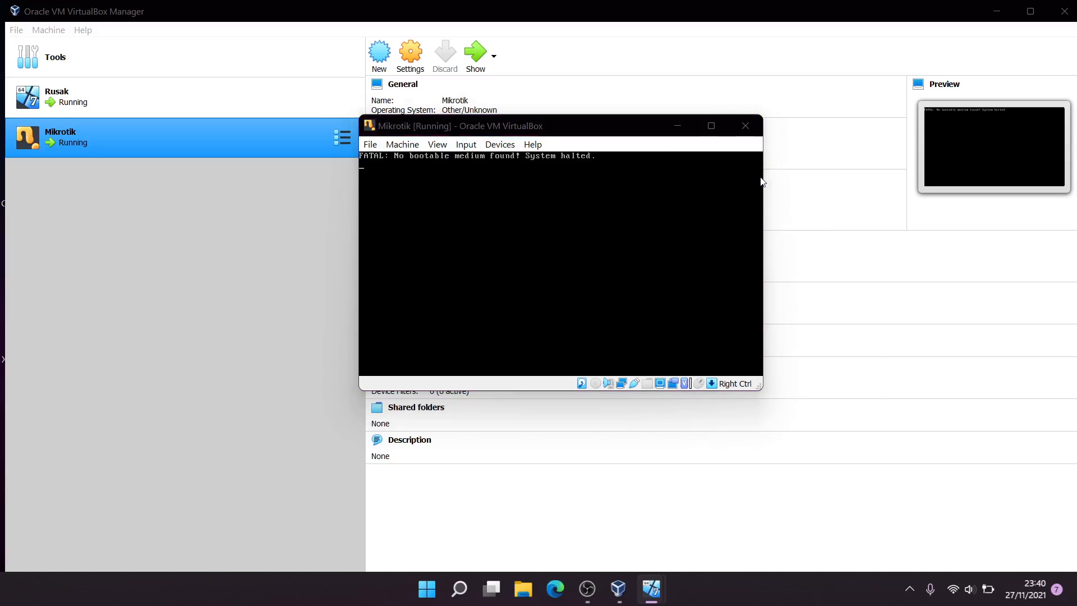
pyautogui.scroll(-5, 628, 303)
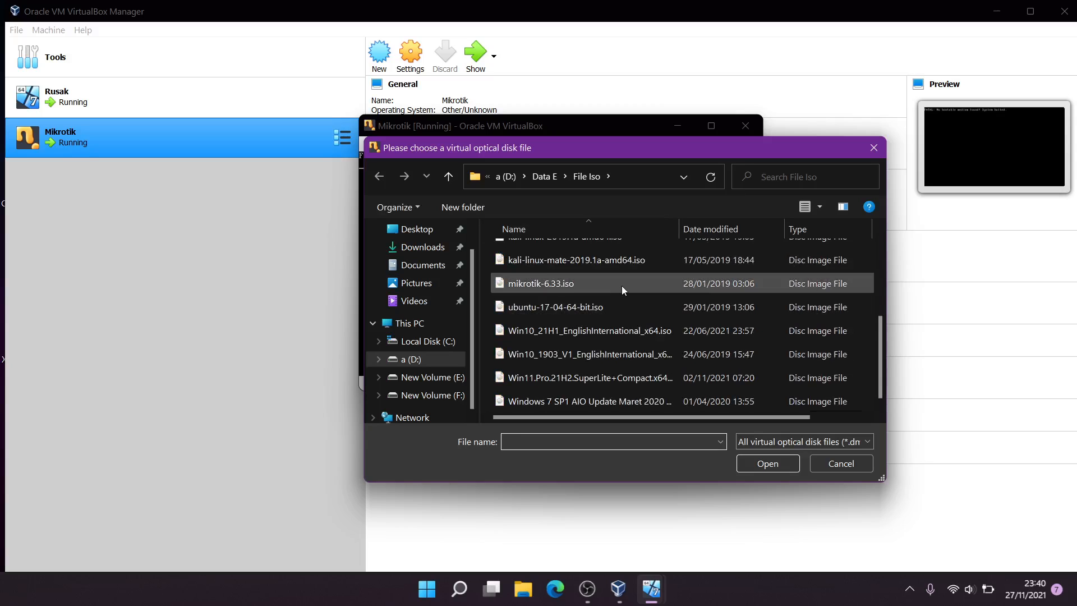
pyautogui.doubleClick(622, 285)
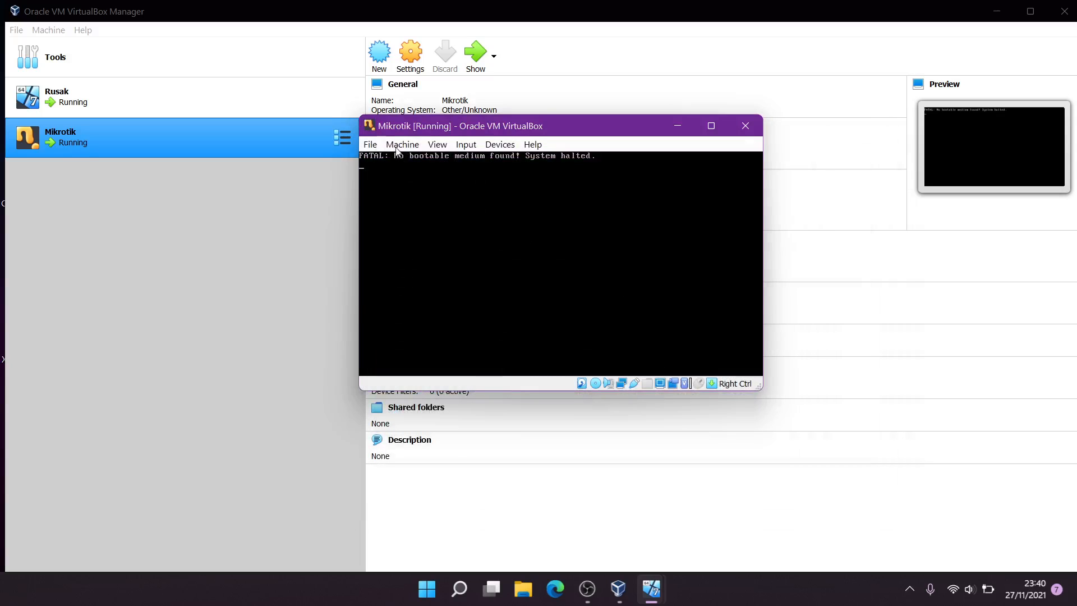
# Reset the Mikrotik machine so it boots from the ISO
pyautogui.click(400, 144)
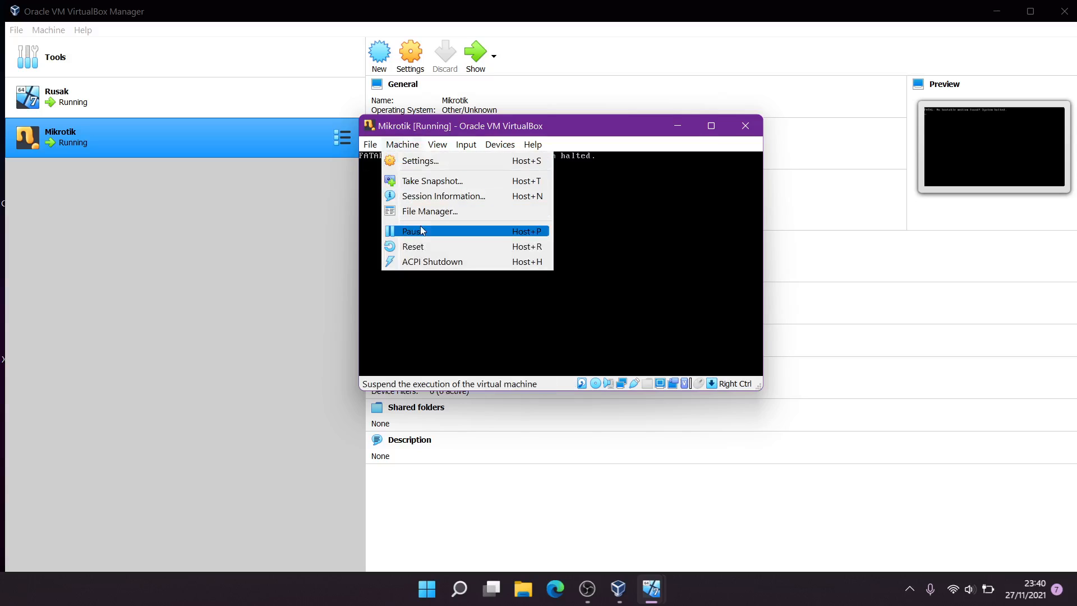
pyautogui.click(423, 247)
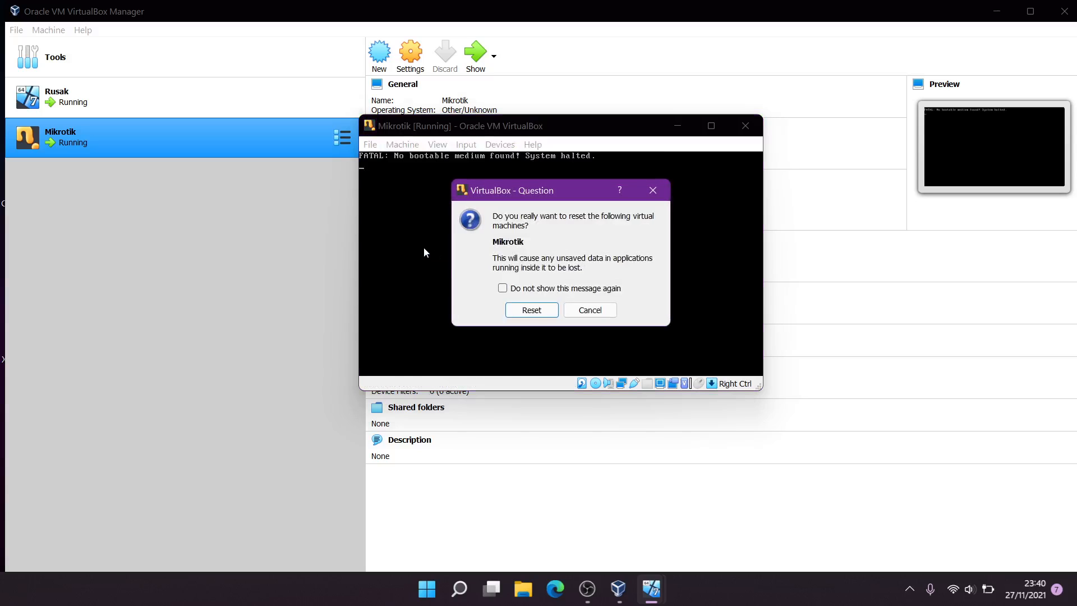
pyautogui.click(531, 310)
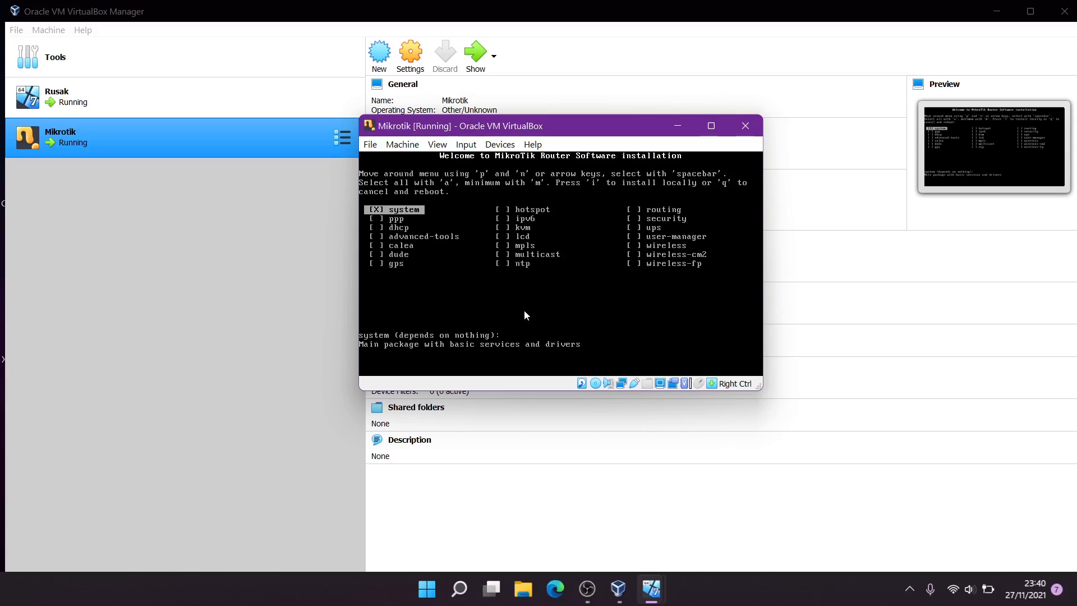
# Select all MikroTik packages, start installing, and answer y to keep the old configuration
pyautogui.press('a')
pyautogui.press('i')
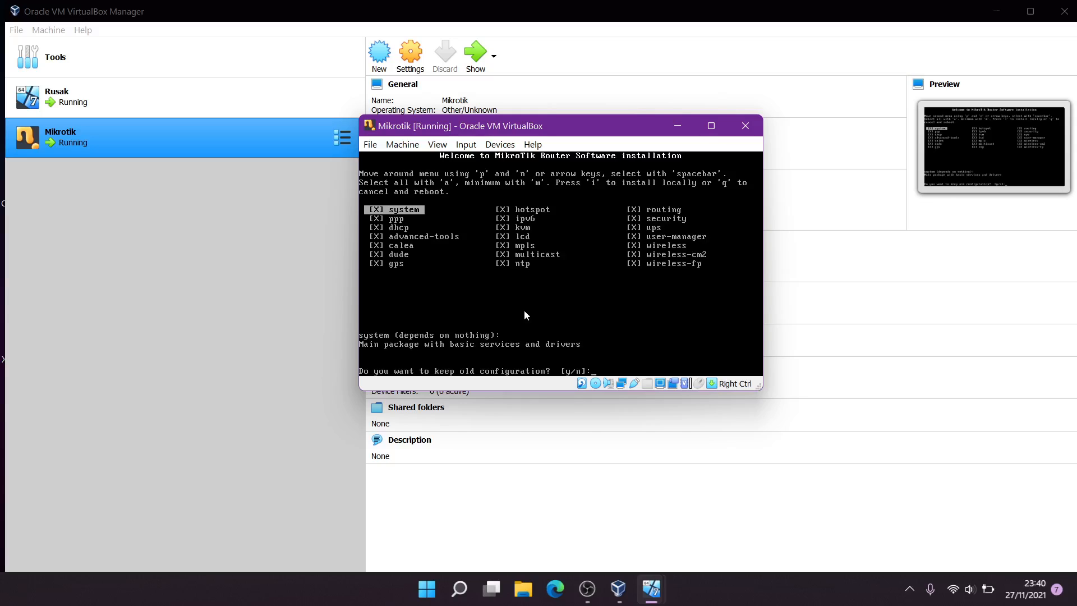
pyautogui.write('y/n]:')
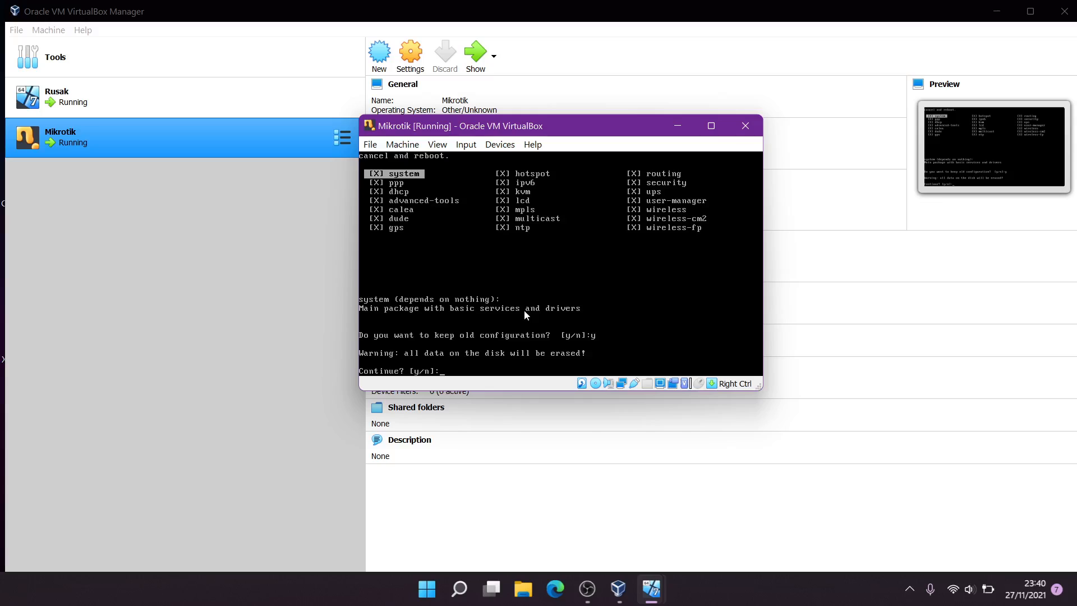
pyautogui.write('y')
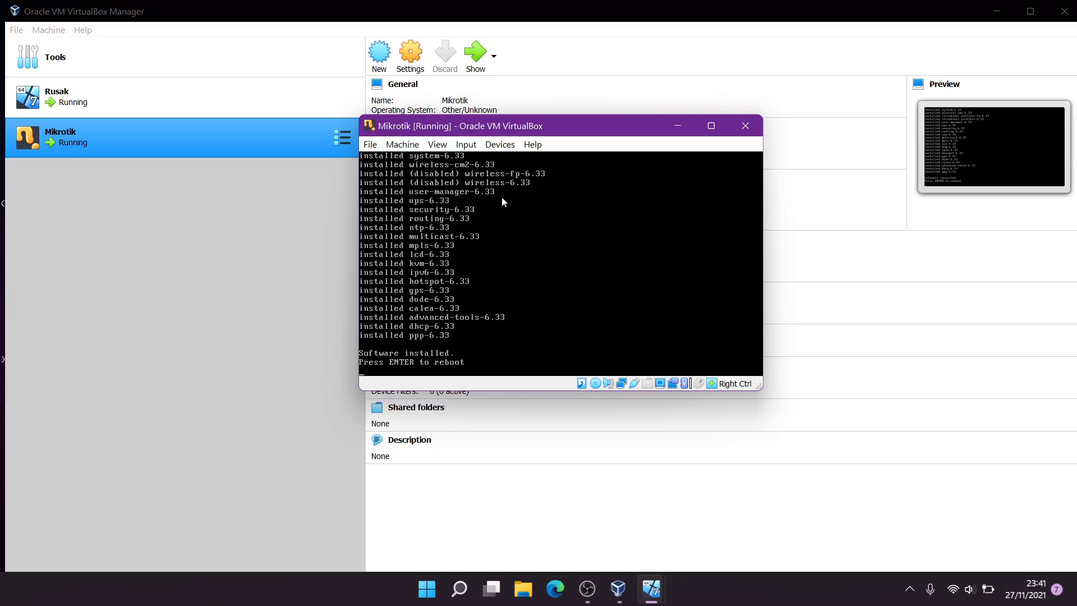
# Force-unmount mikrotik-6.33.iso from the Mikrotik VM's virtual optical drive
pyautogui.click(507, 146)
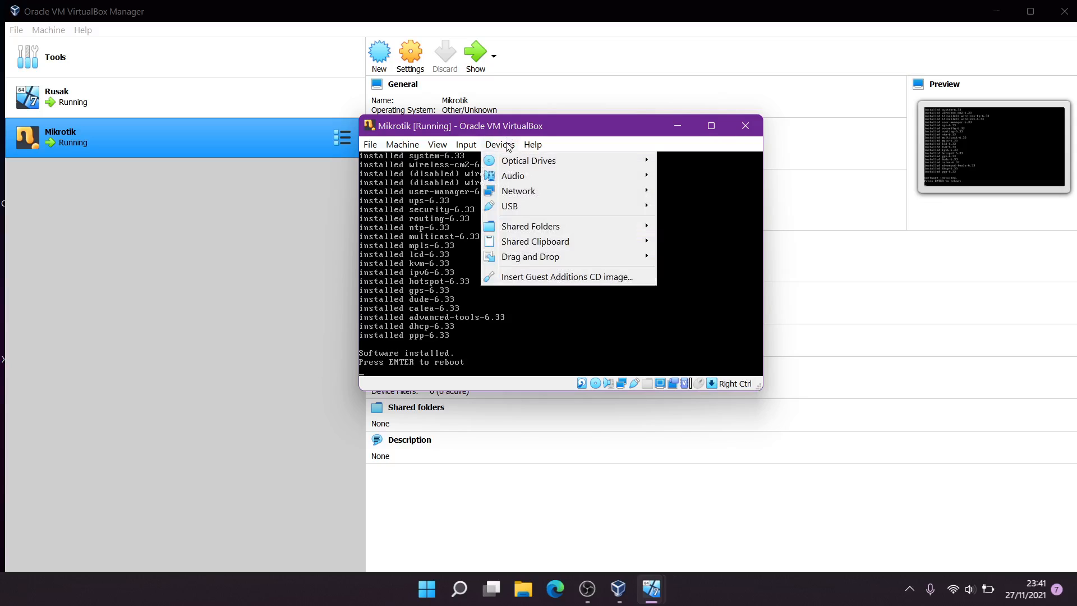
pyautogui.moveTo(515, 162)
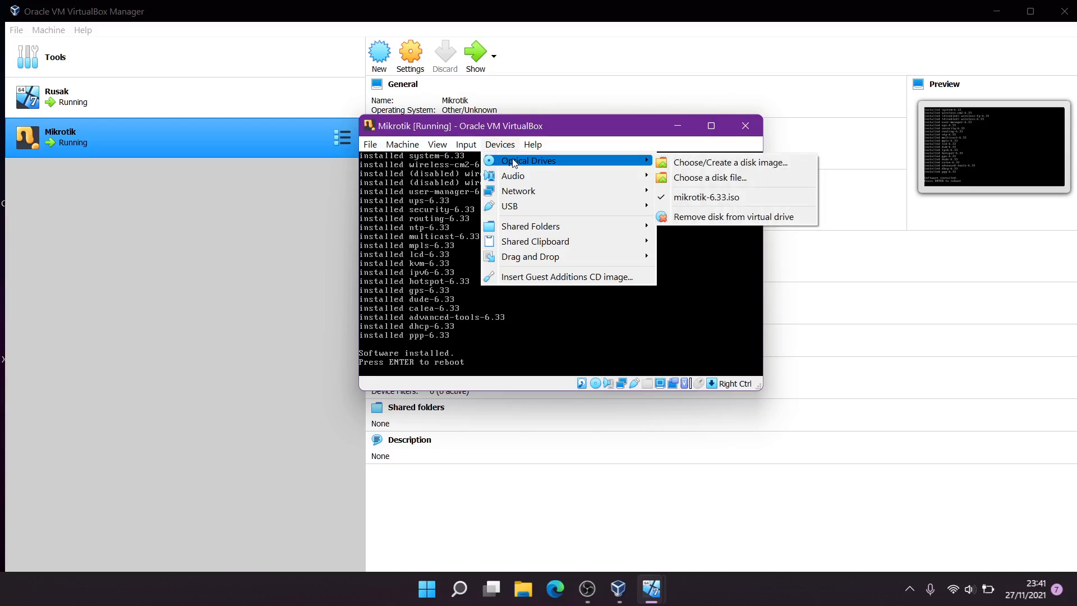
pyautogui.click(722, 220)
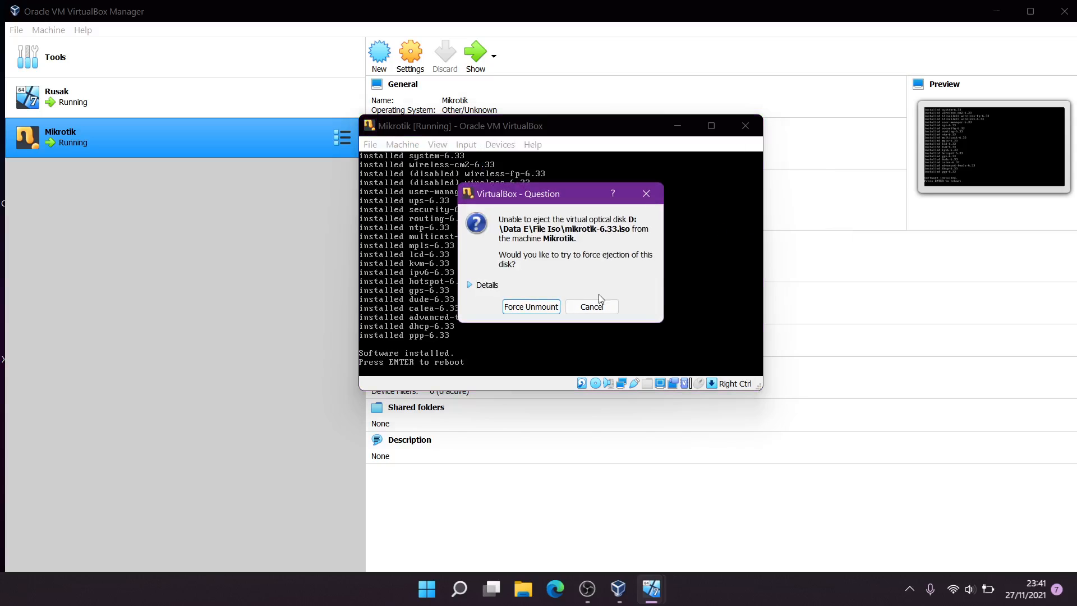
pyautogui.click(542, 308)
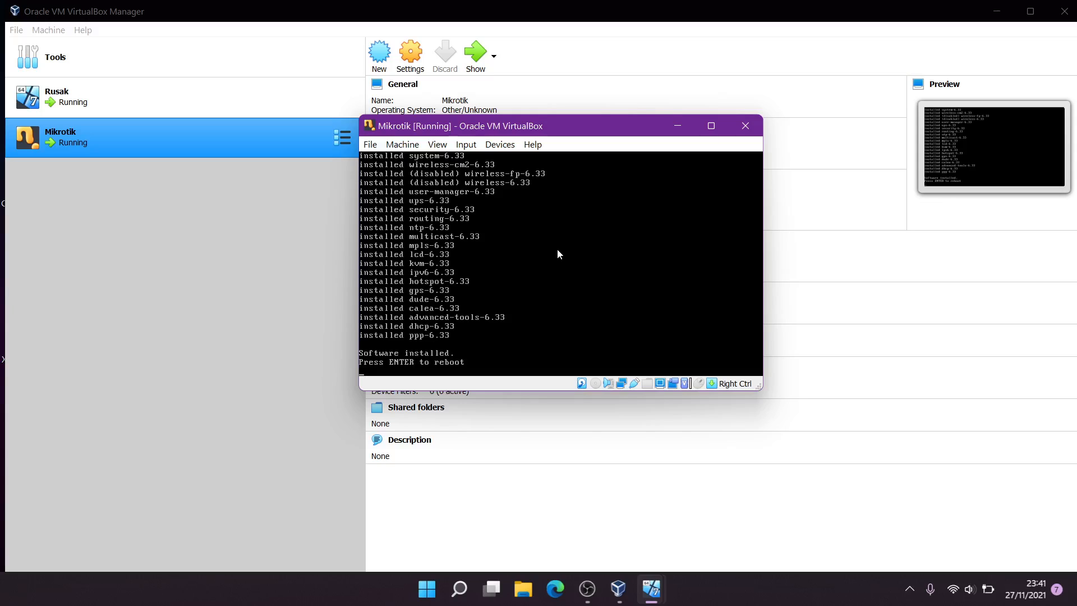
# Reboot the router into its installed system and refresh the Windows 7 client desktop
pyautogui.press('Return')
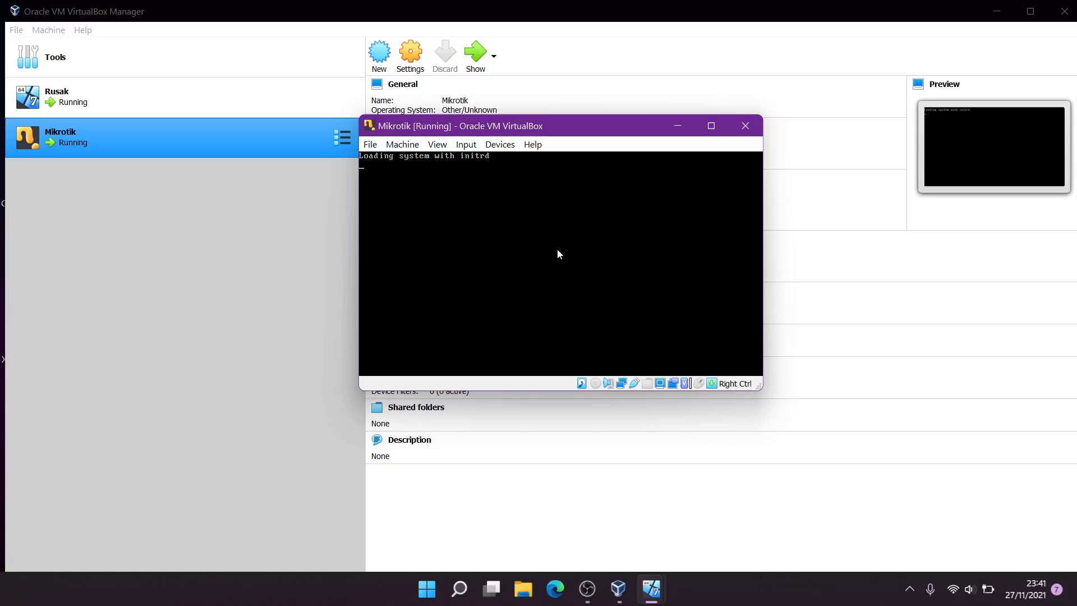
pyautogui.moveTo(651, 588)
pyautogui.click(617, 535)
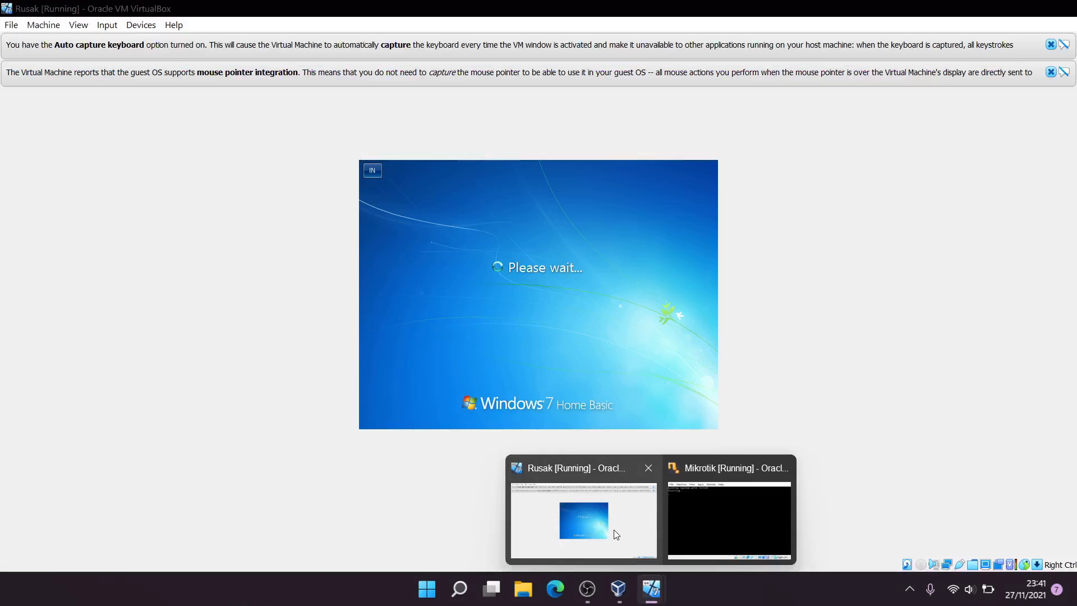
pyautogui.rightClick(513, 247)
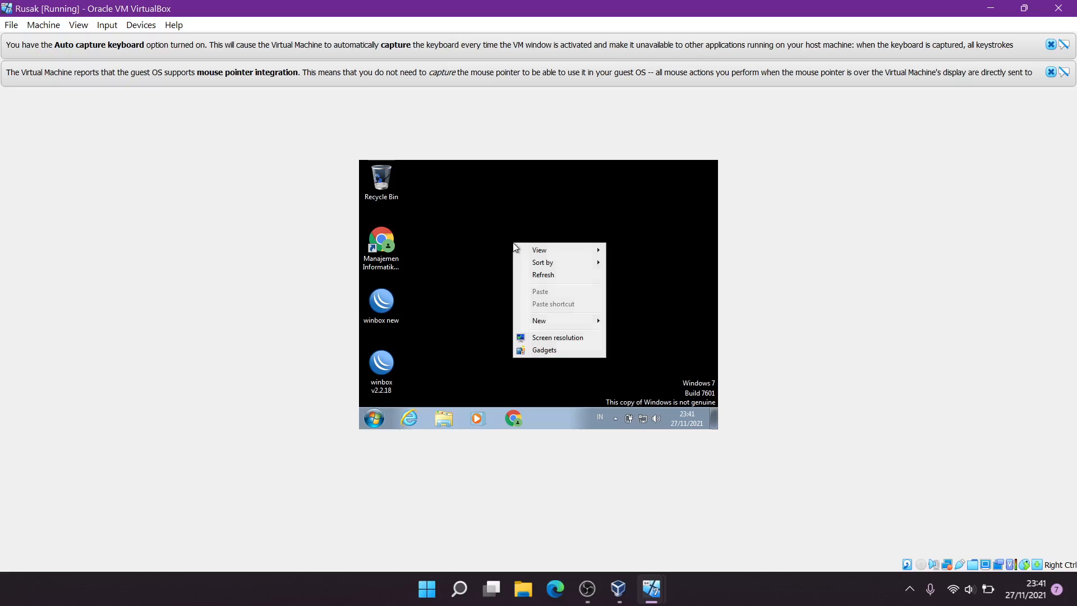
pyautogui.click(547, 278)
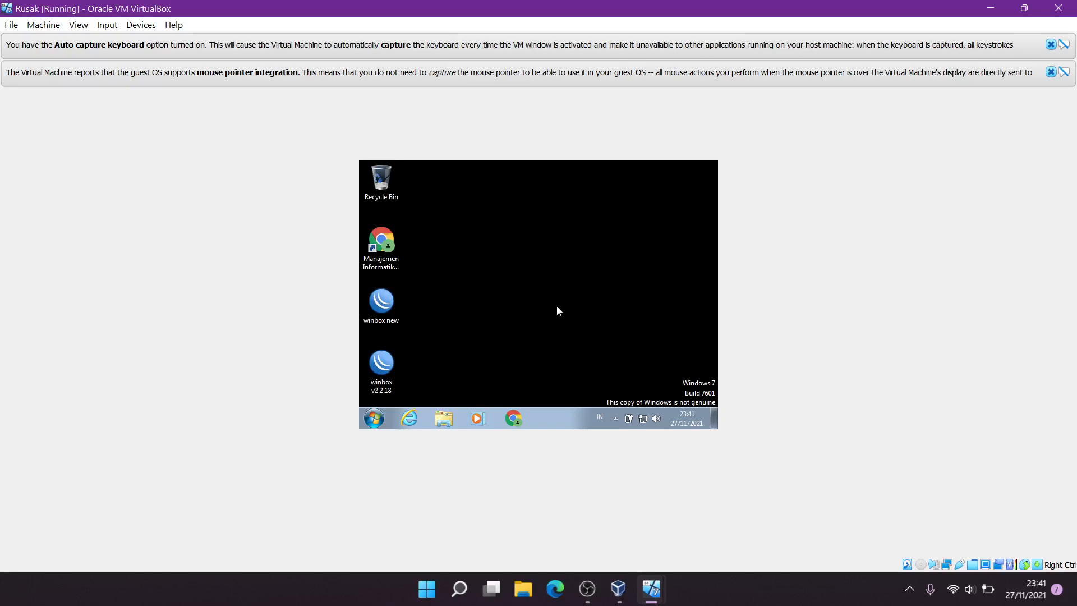
# Log in to the Mikrotik console as admin and accept the licence and software-key notices
pyautogui.click(651, 588)
pyautogui.click(687, 541)
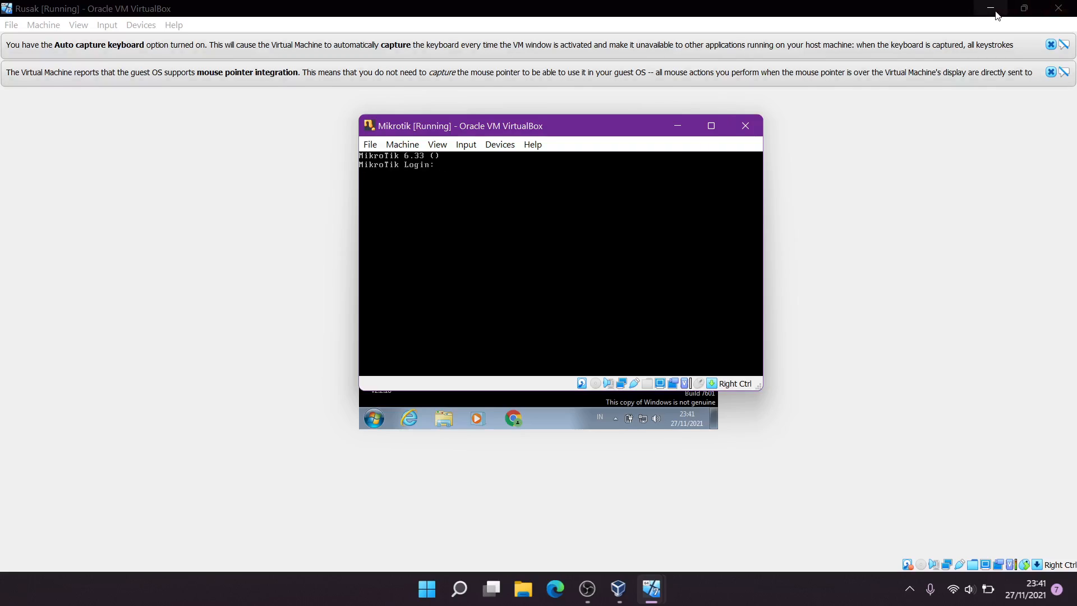
pyautogui.moveTo(647, 586)
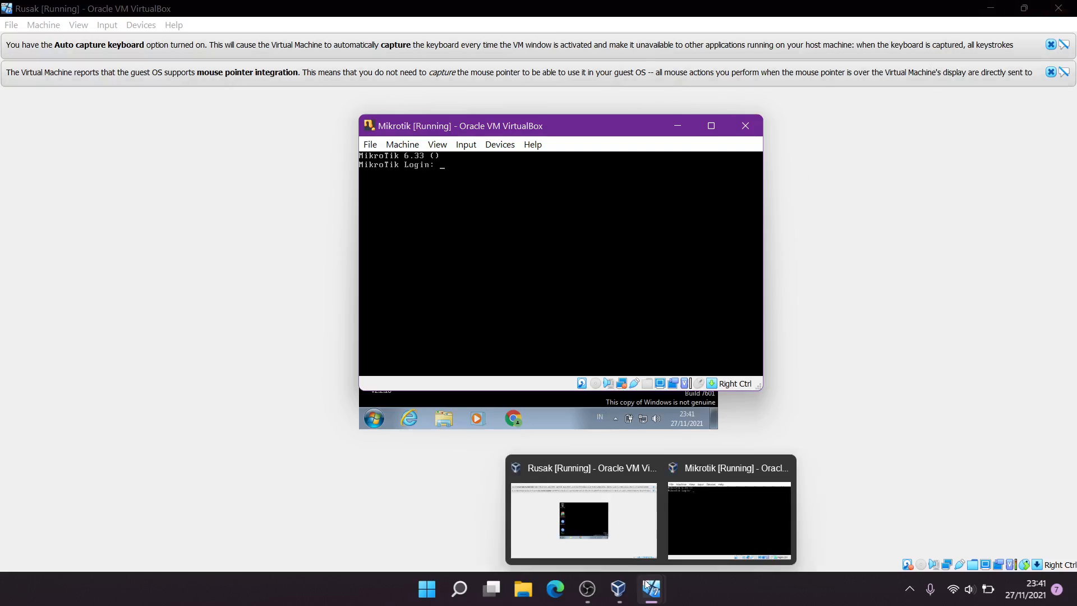
pyautogui.click(540, 241)
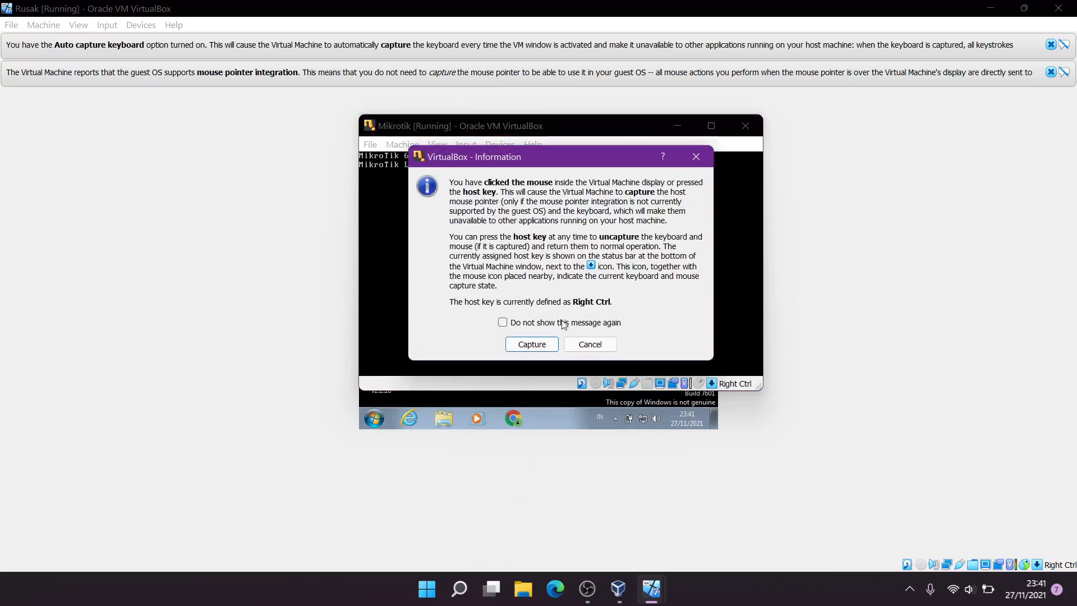
pyautogui.click(590, 344)
pyautogui.write('admin')
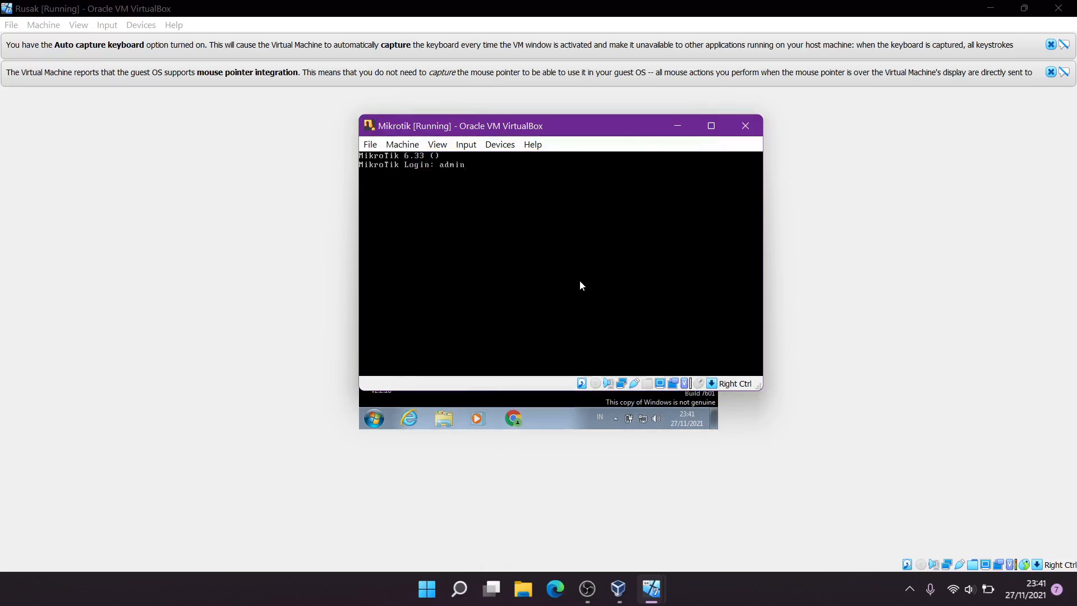
pyautogui.press('Return')
pyautogui.press('Return')
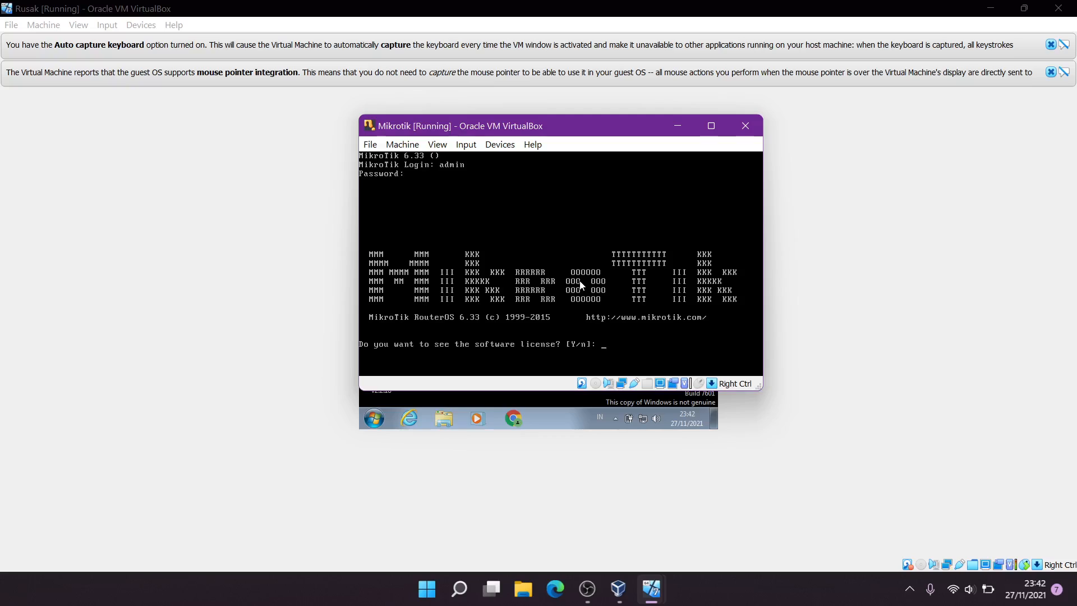
pyautogui.write('y')
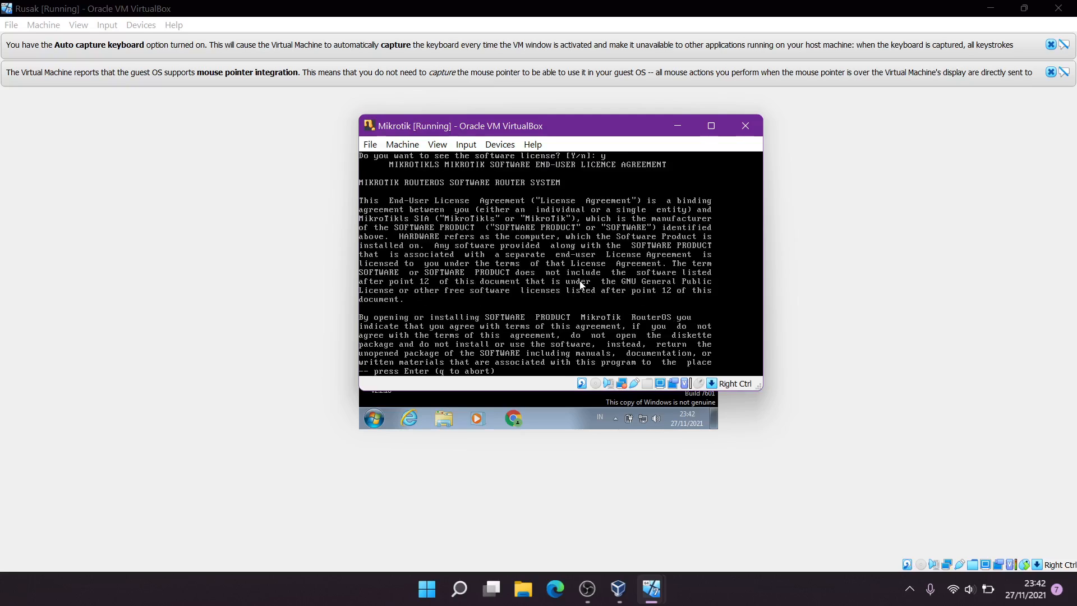
pyautogui.press('Return')
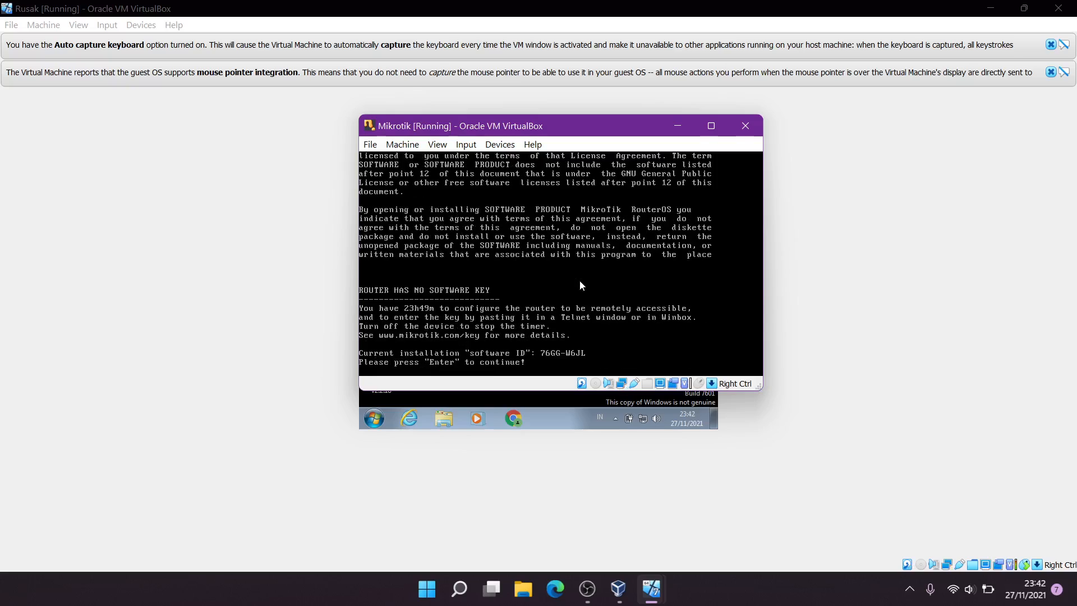
pyautogui.press('Return')
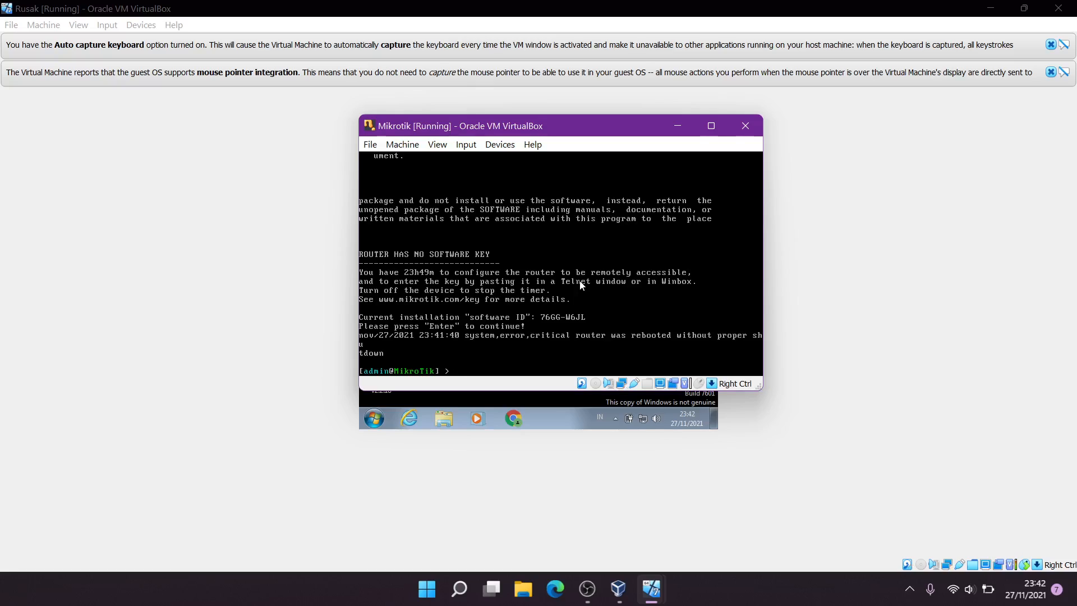
# Run 'ip address print' to see 10.0.2.15/24 on ether1, then 'system shutdown' confirmed with y
pyautogui.write('ip address print')
pyautogui.press('Return')
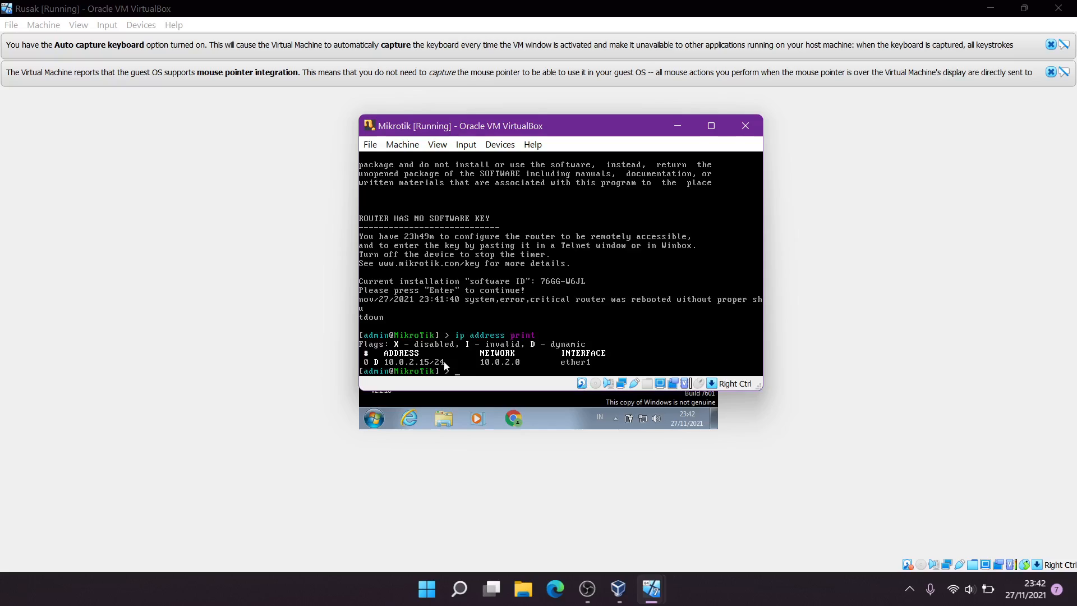
pyautogui.write('system shutdown')
pyautogui.press('Return')
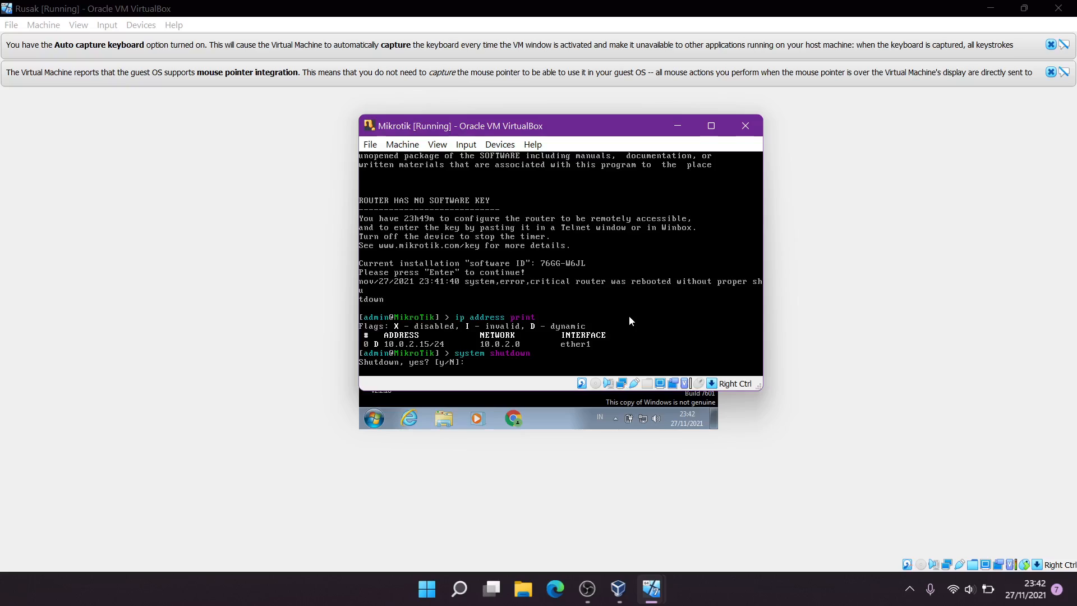
pyautogui.write('y')
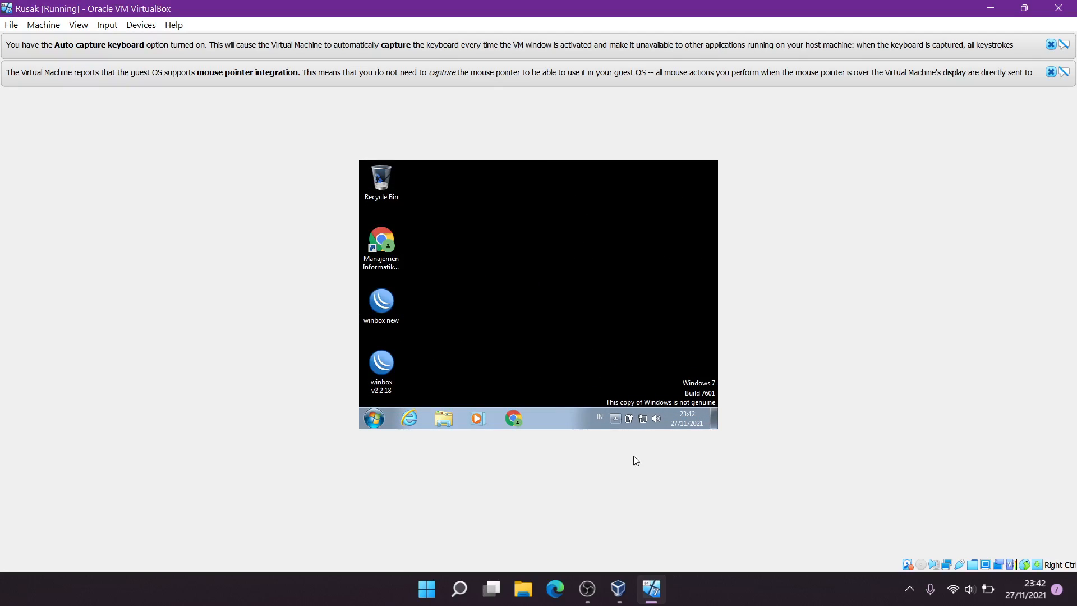
pyautogui.click(651, 590)
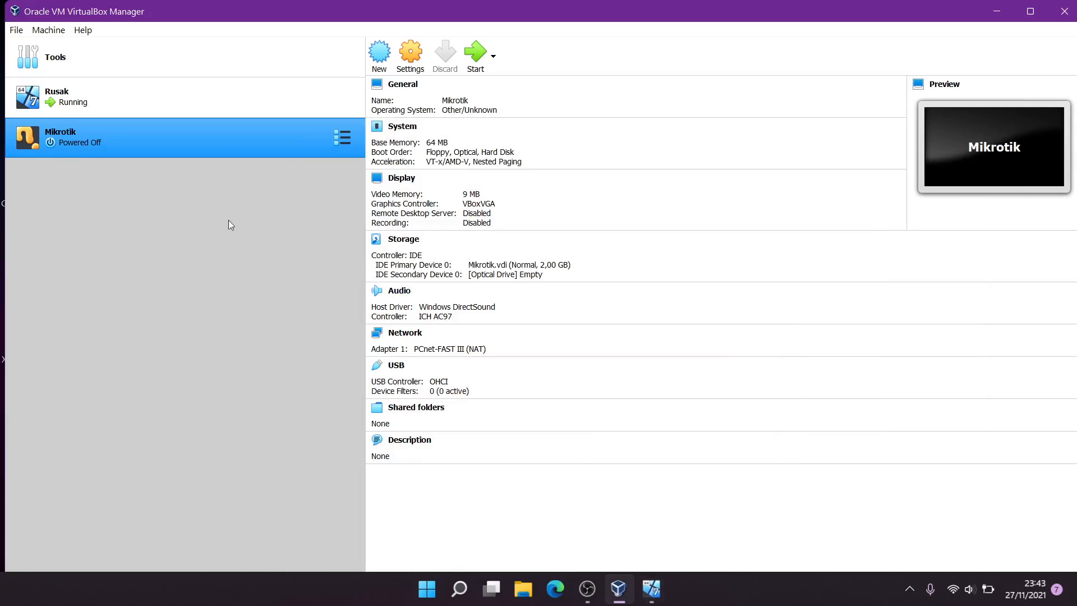
# Enable Adapter 2 in the Mikrotik VM's network settings
pyautogui.click(184, 95)
pyautogui.click(174, 126)
pyautogui.click(424, 70)
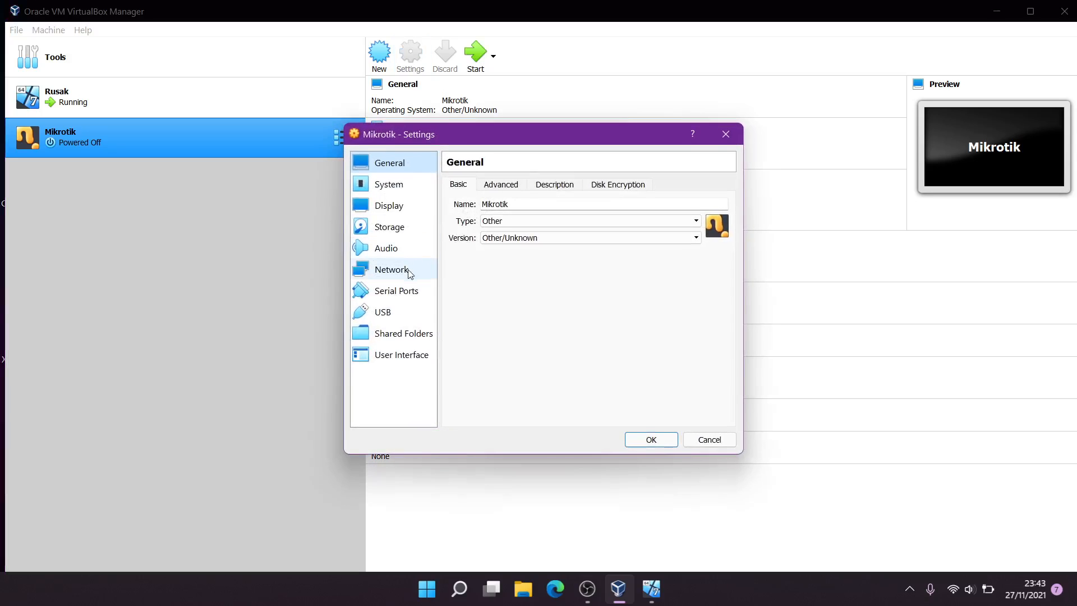
pyautogui.click(410, 274)
pyautogui.click(522, 186)
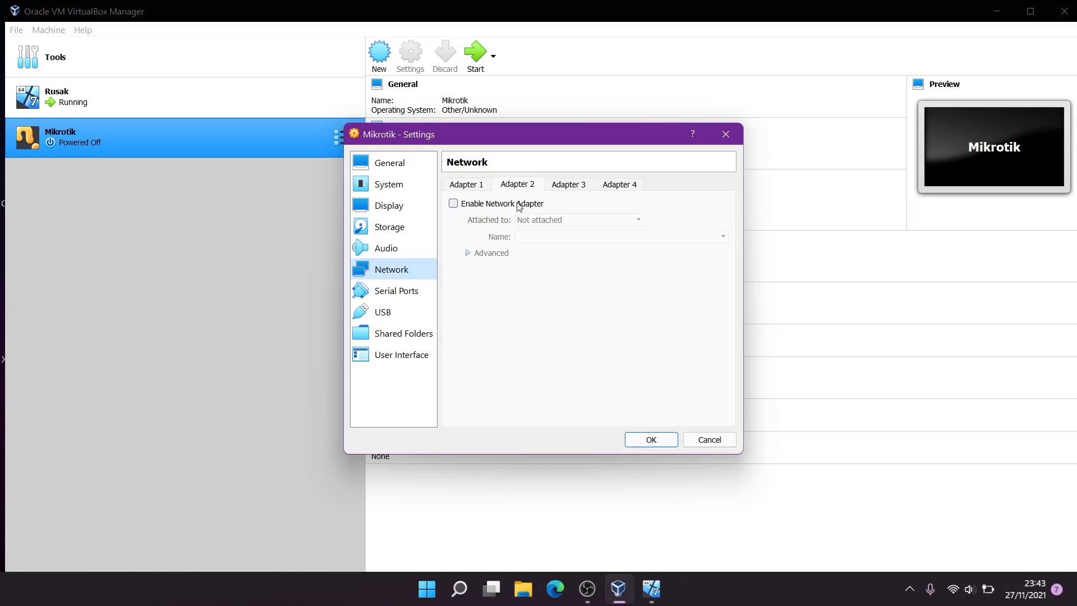
pyautogui.click(518, 205)
# Attach Adapter 2 to Internal Network 'intnet' with promiscuous mode Allow All and save
pyautogui.click(559, 220)
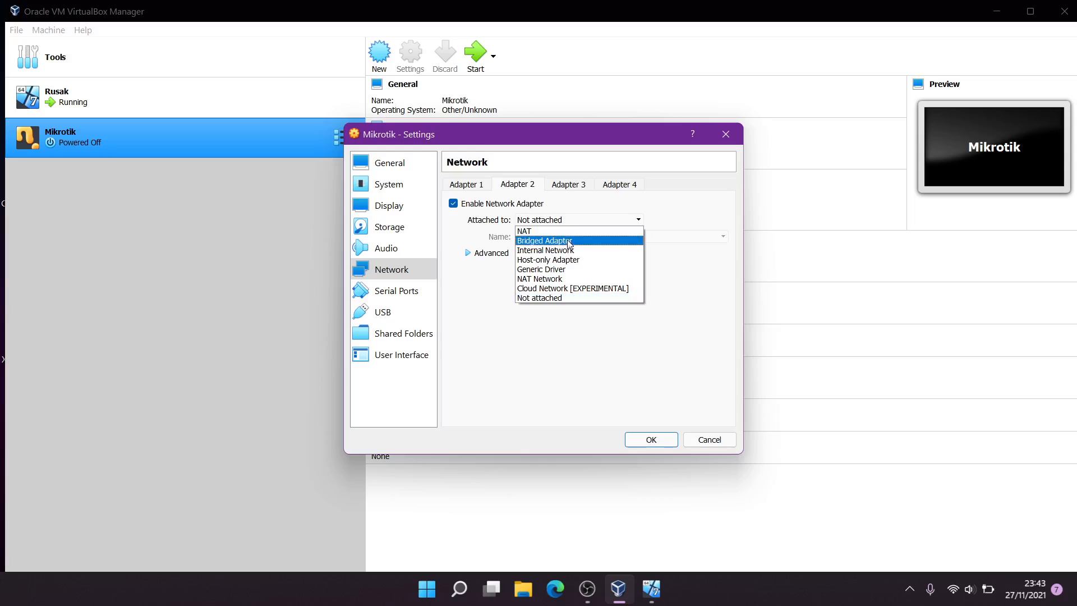
pyautogui.click(571, 260)
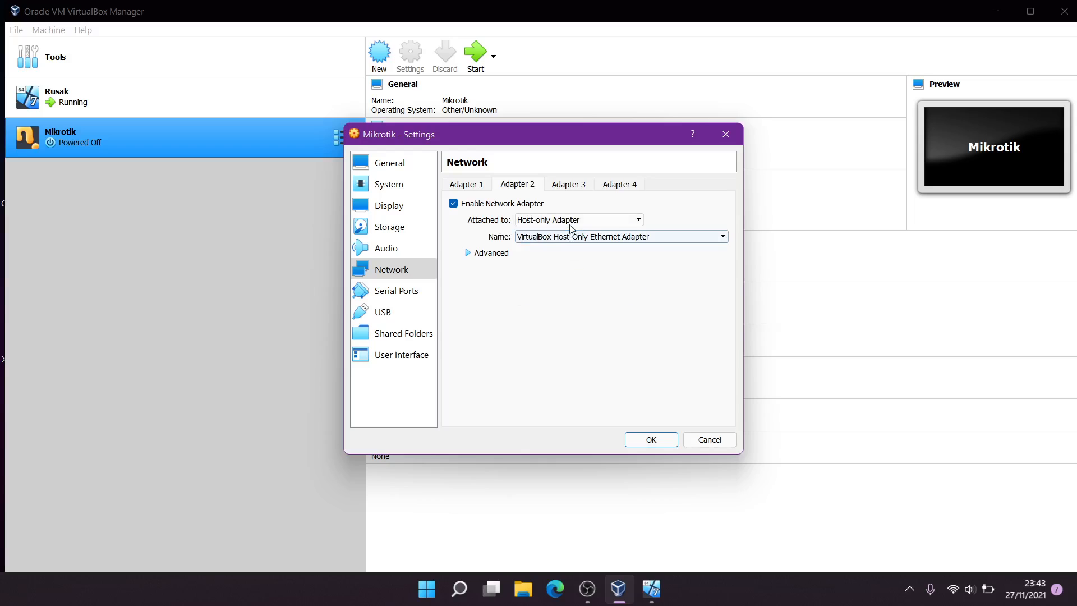
pyautogui.click(572, 220)
pyautogui.click(575, 253)
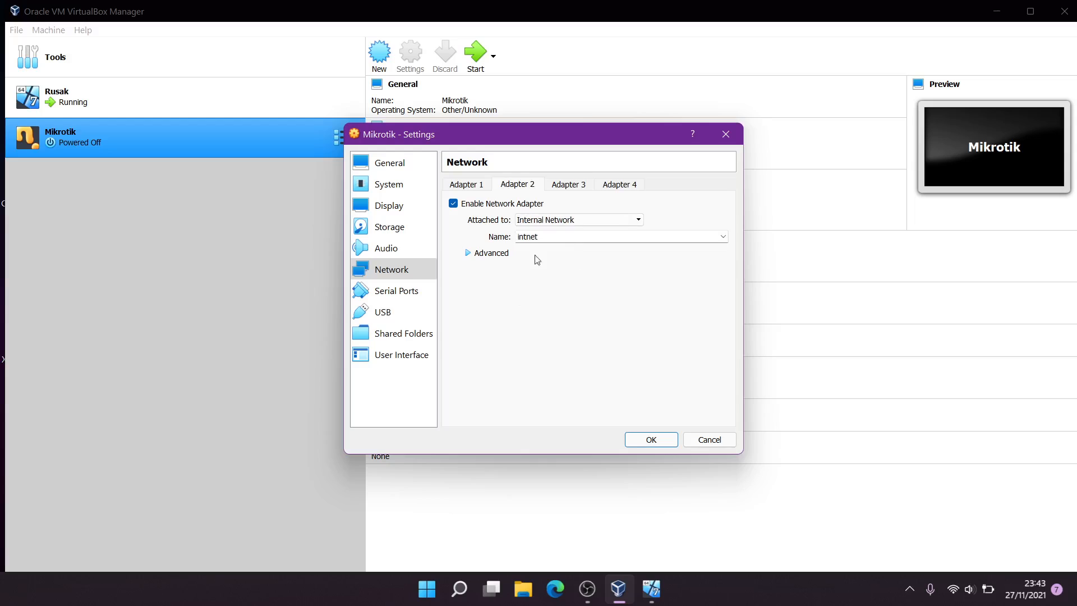
pyautogui.click(490, 253)
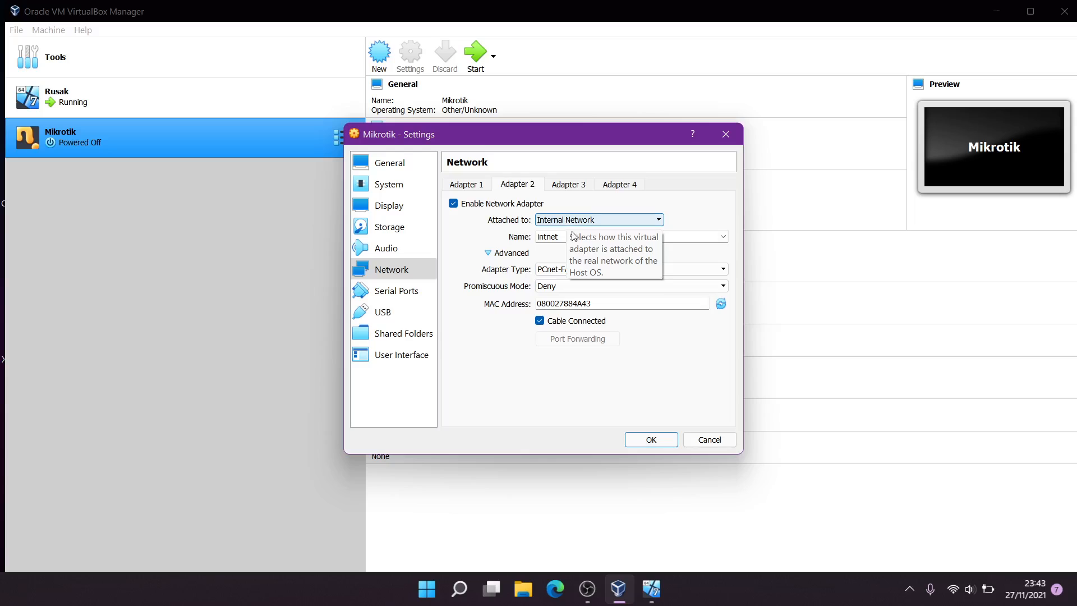
pyautogui.click(590, 286)
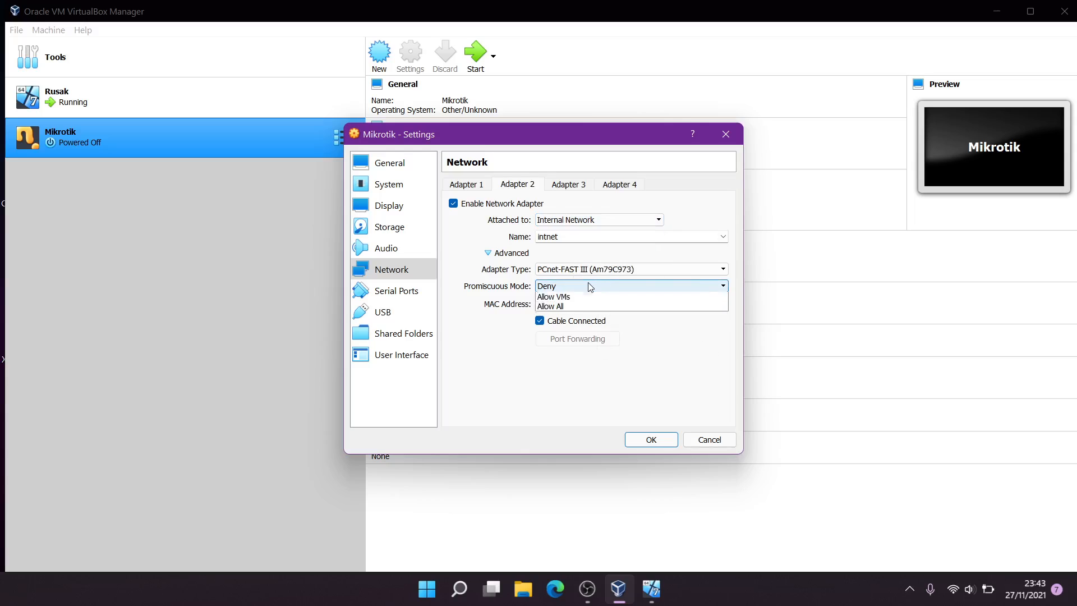
pyautogui.click(583, 307)
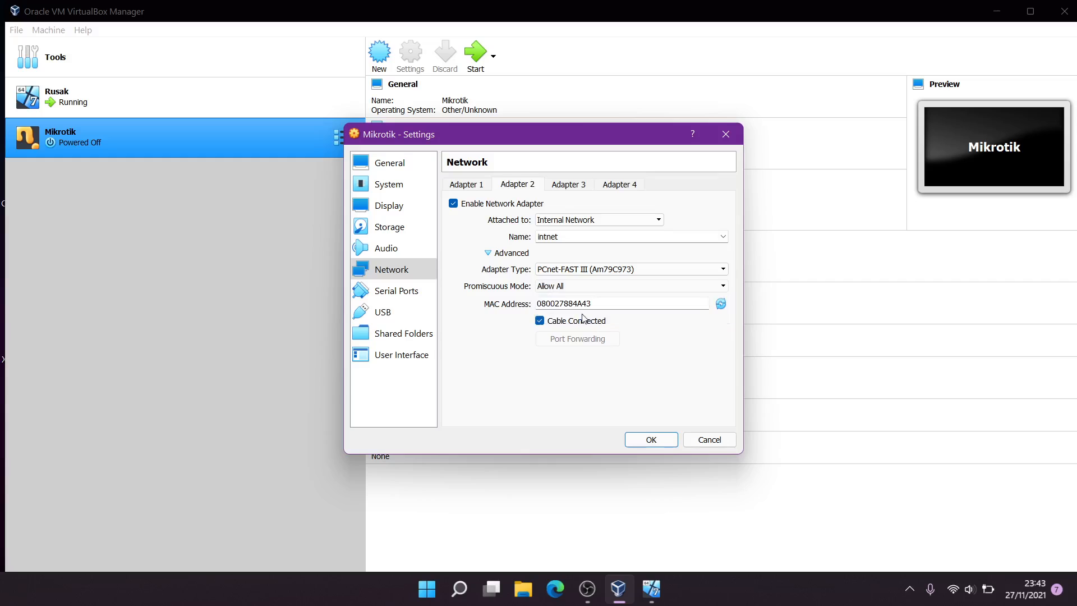
pyautogui.click(652, 440)
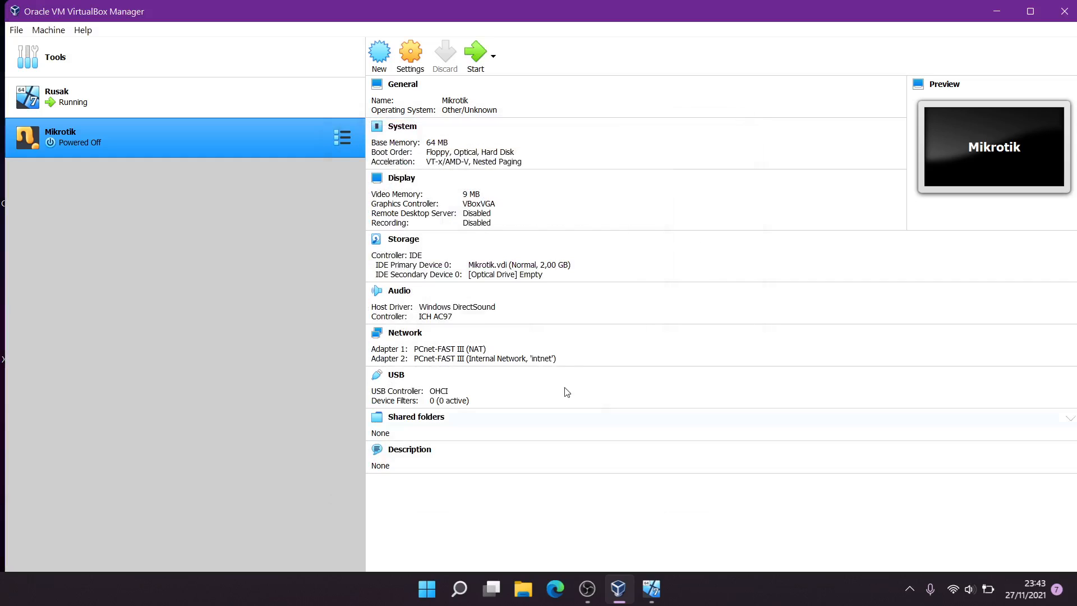
# Attach the Rusak VM's first adapter to Internal Network 'intnet' and save
pyautogui.click(190, 103)
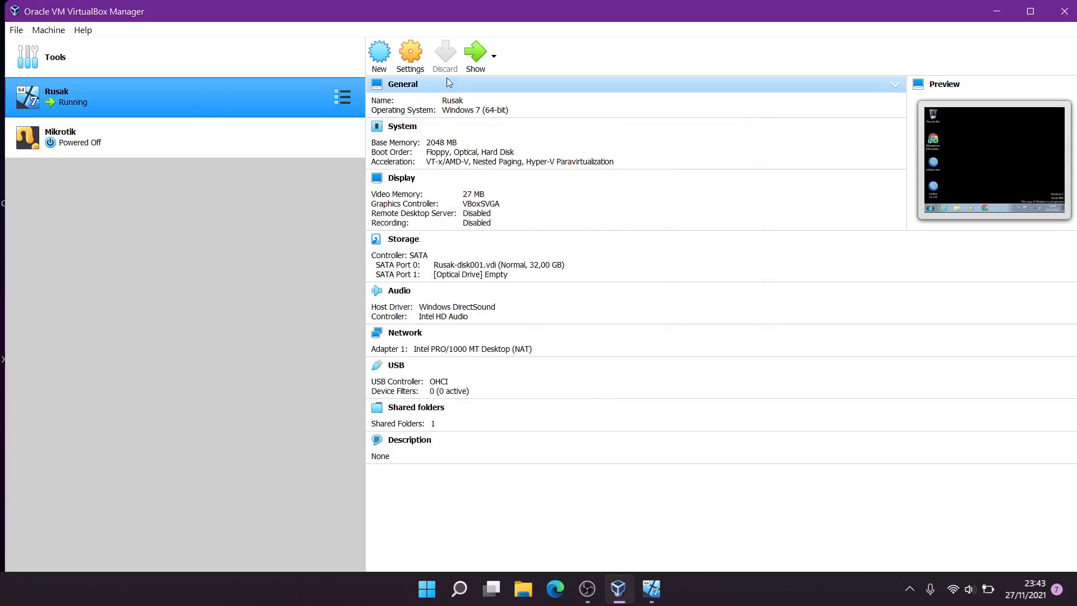
pyautogui.click(421, 61)
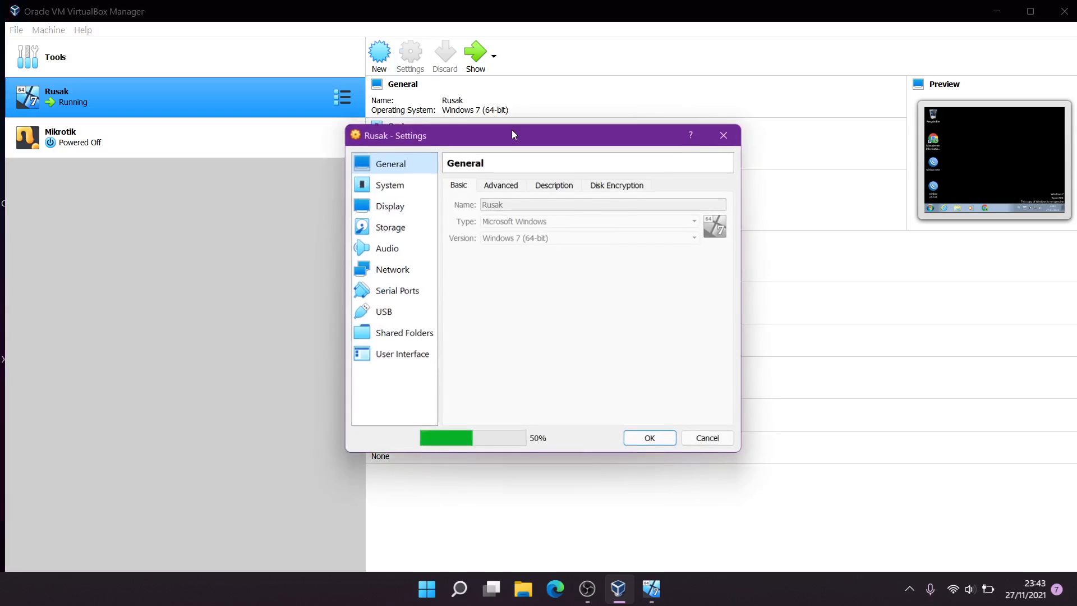
pyautogui.click(392, 269)
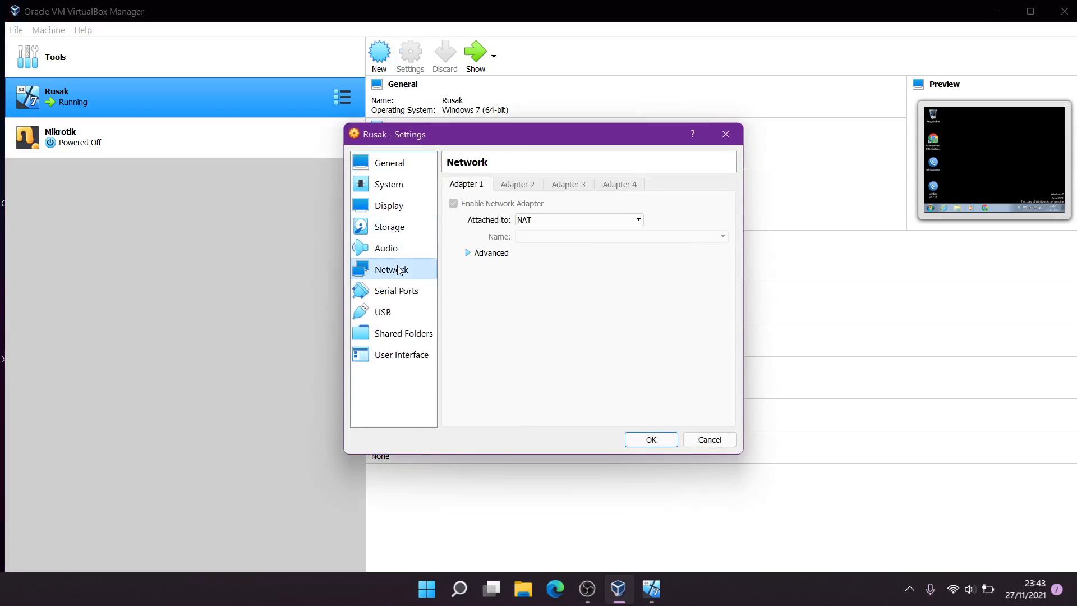
pyautogui.click(538, 219)
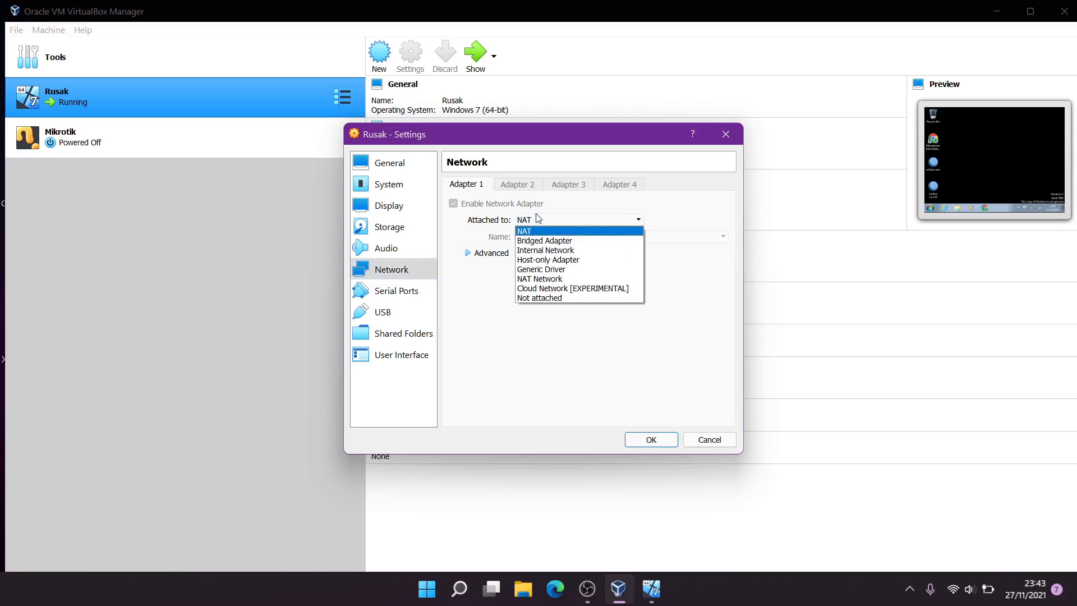
pyautogui.click(560, 250)
pyautogui.click(490, 253)
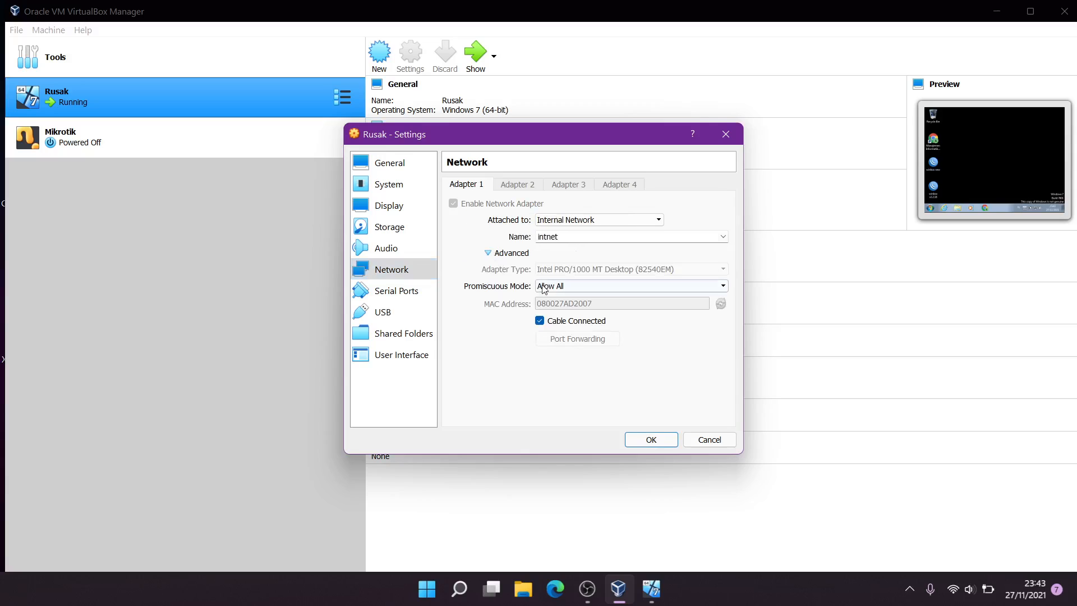
pyautogui.click(652, 440)
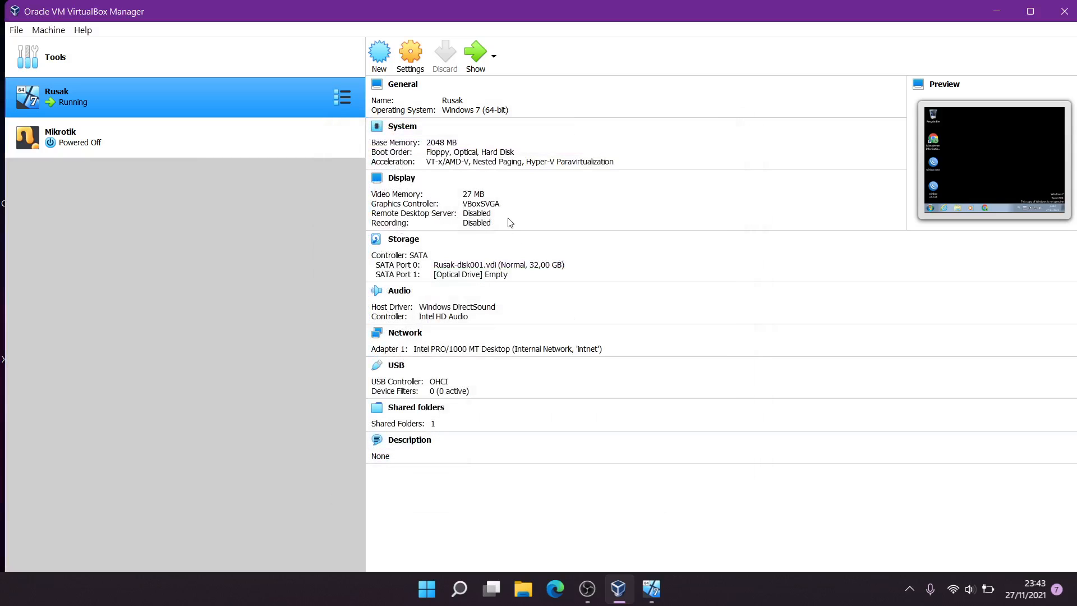
# Confirm Rusak's adapter remains on Internal Network, then start the Mikrotik VM
pyautogui.click(191, 139)
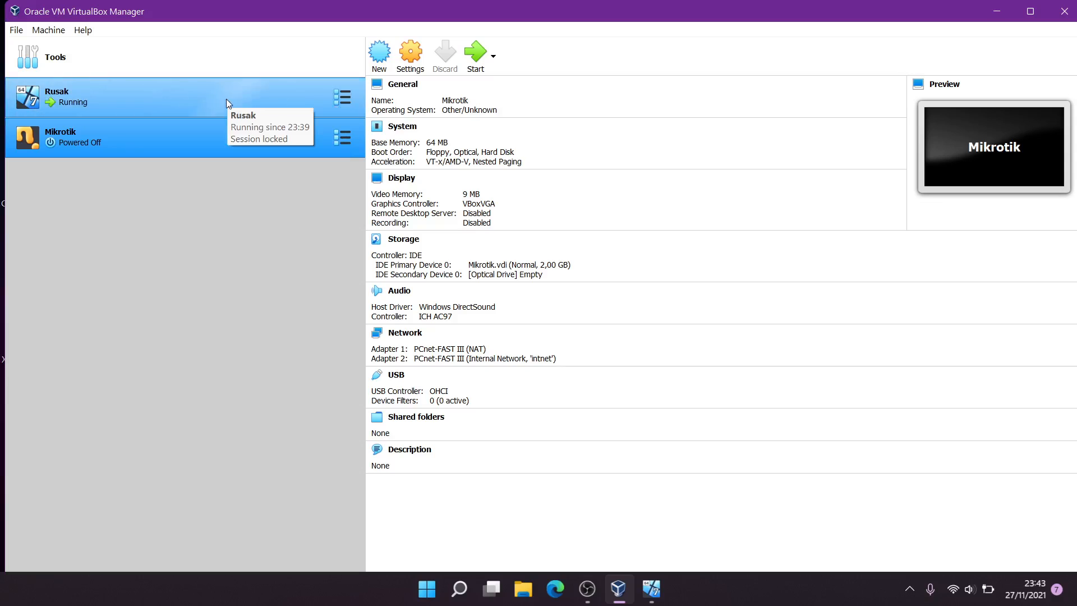
pyautogui.click(226, 99)
pyautogui.click(421, 66)
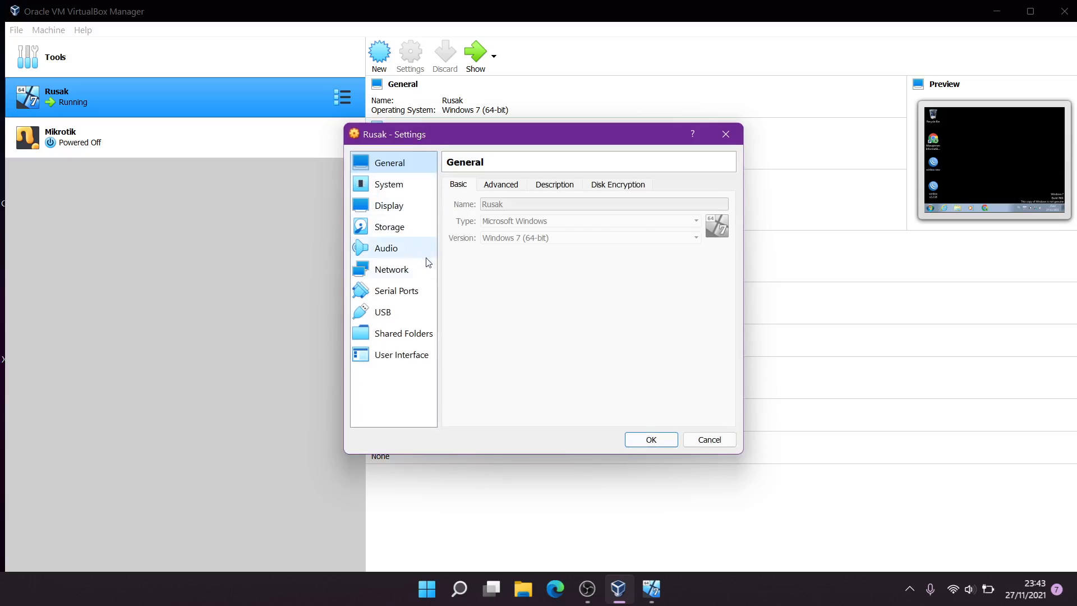
pyautogui.click(405, 273)
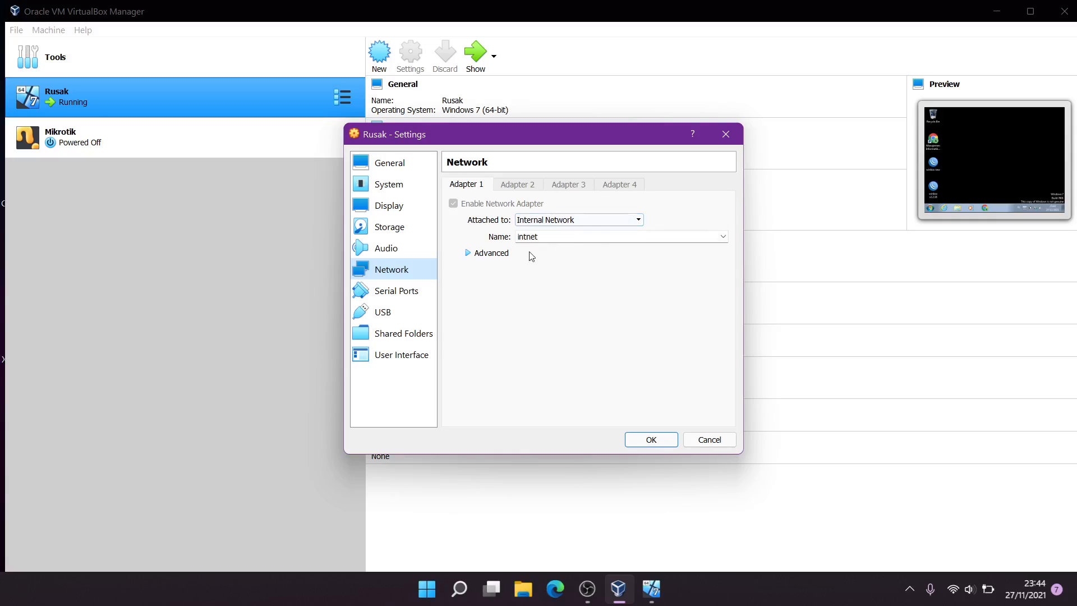
pyautogui.click(538, 225)
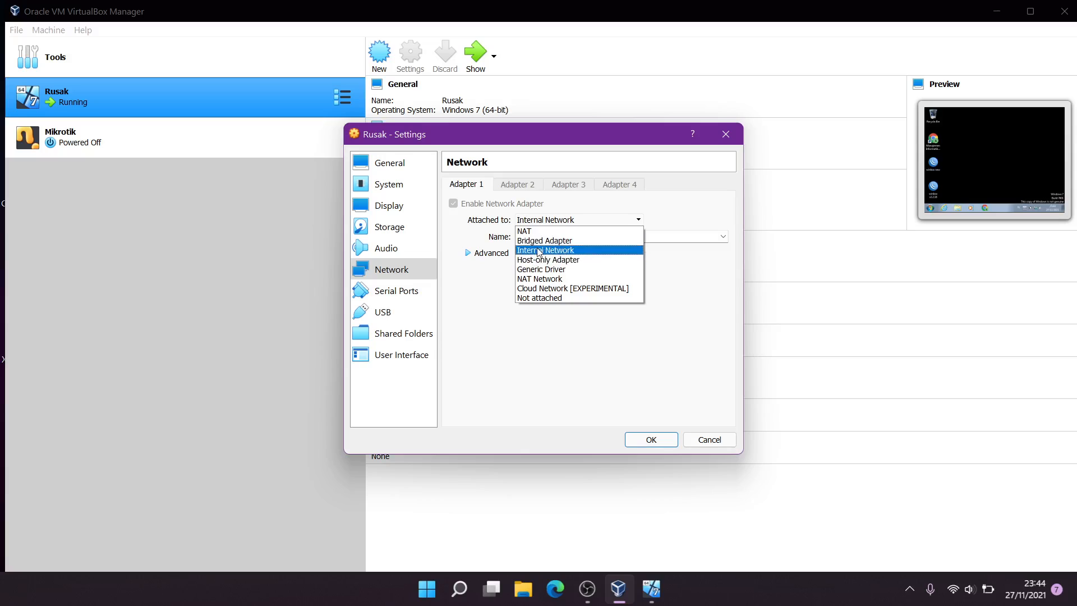
pyautogui.click(500, 192)
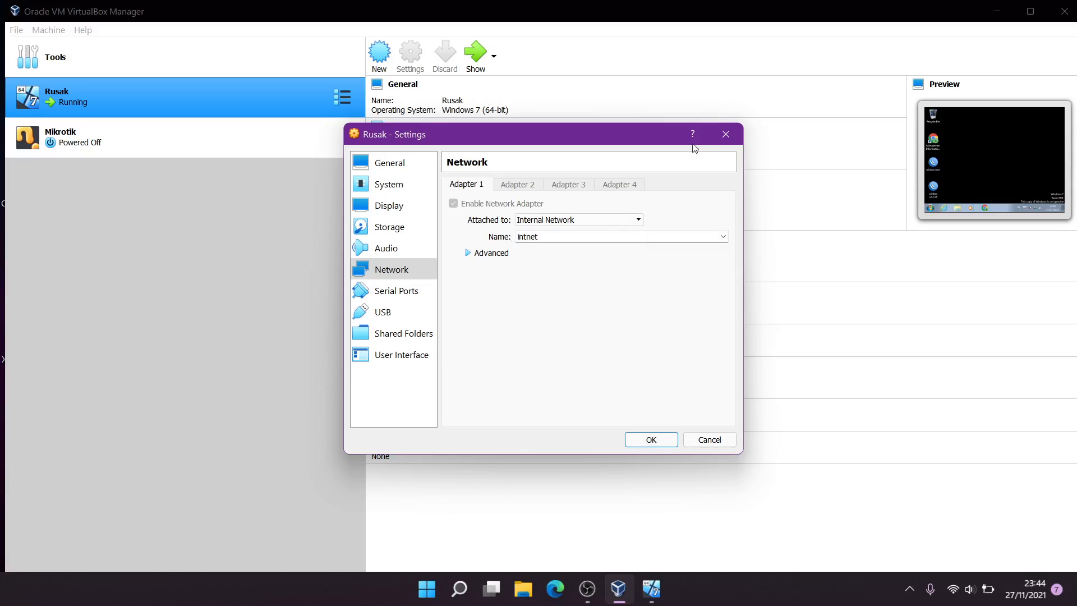
pyautogui.click(735, 136)
pyautogui.click(213, 130)
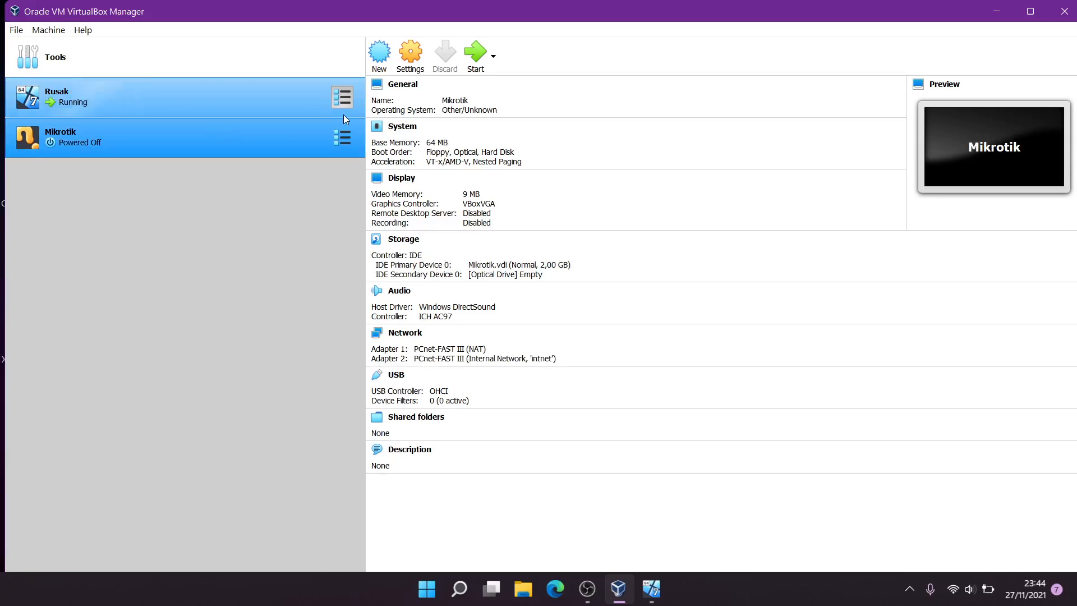
pyautogui.click(476, 55)
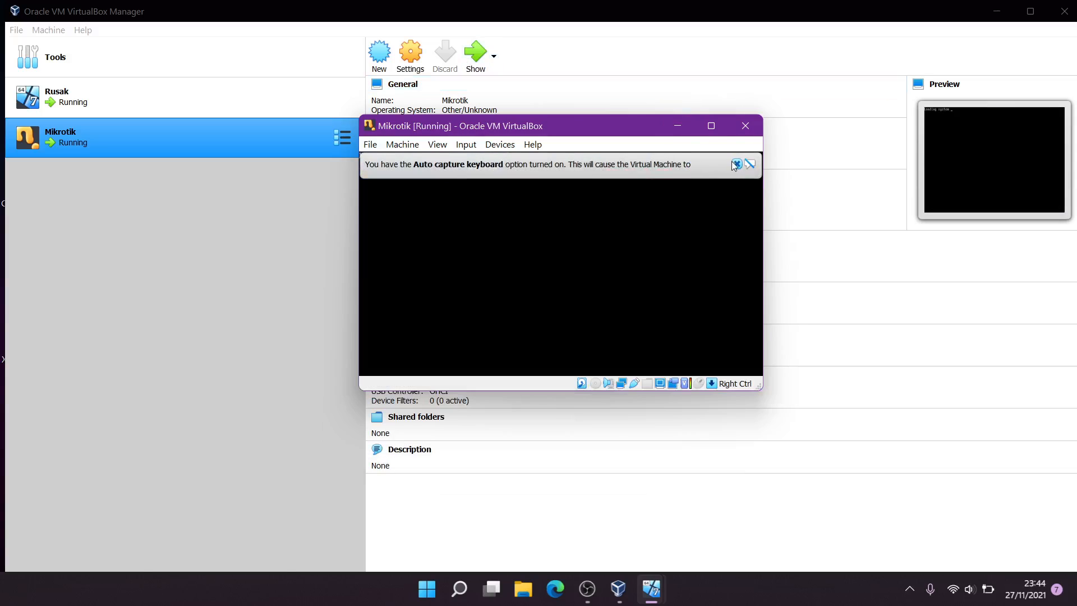
# Dismiss the capture notice and log in to RouterOS as admin, continuing past the software-key notice
pyautogui.click(736, 164)
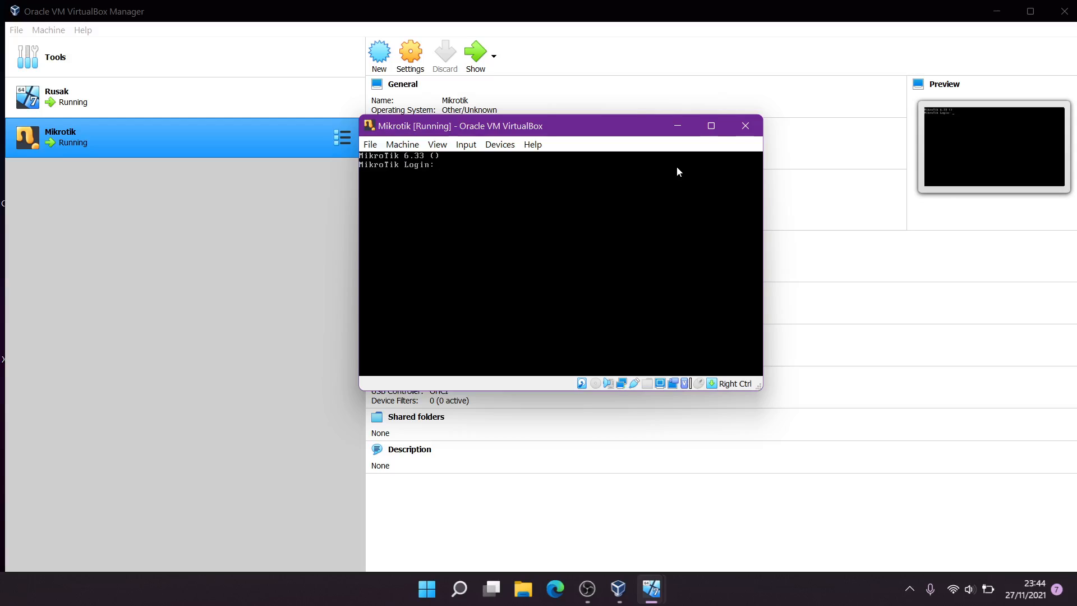
pyautogui.write('admin')
pyautogui.press('Return')
pyautogui.press('Return')
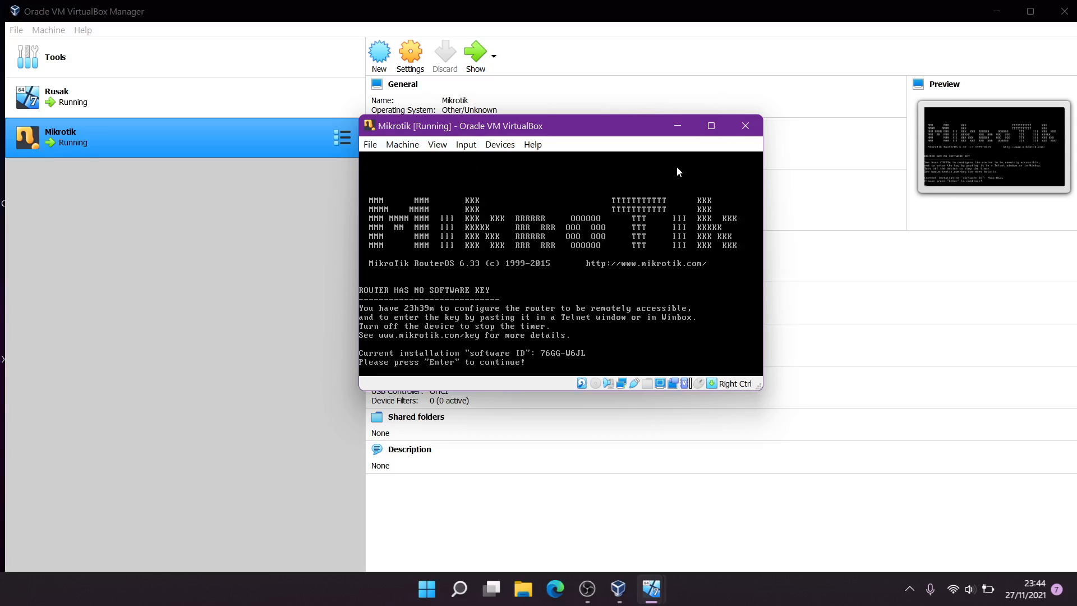
pyautogui.press('Return')
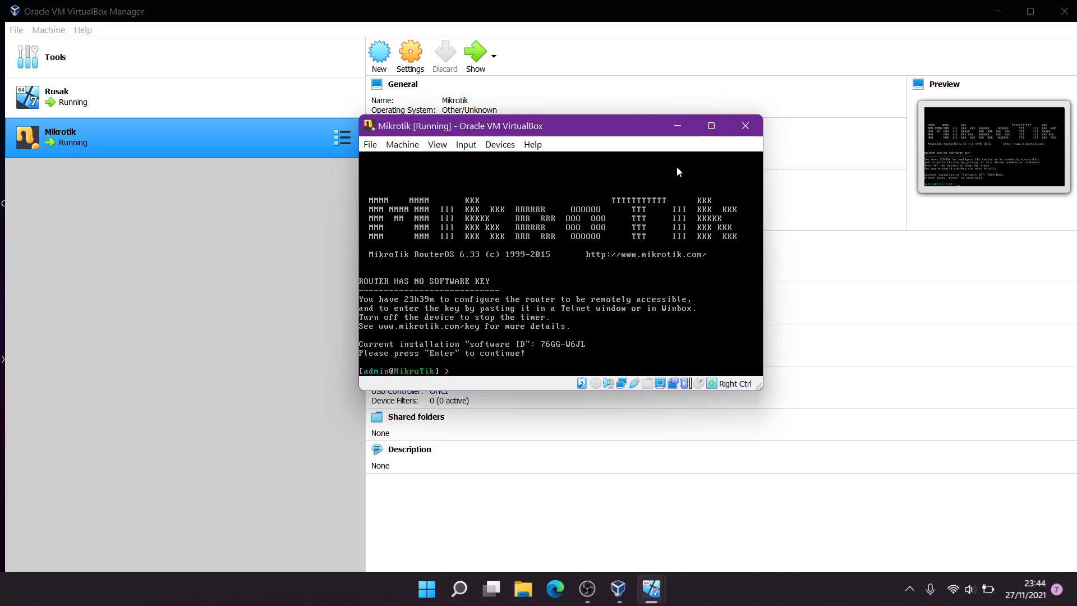
# List addresses, add 192.168.10.1 netmask 255.255.255.0 on ether2, then list again to verify
pyautogui.write('ip address print')
pyautogui.press('Return')
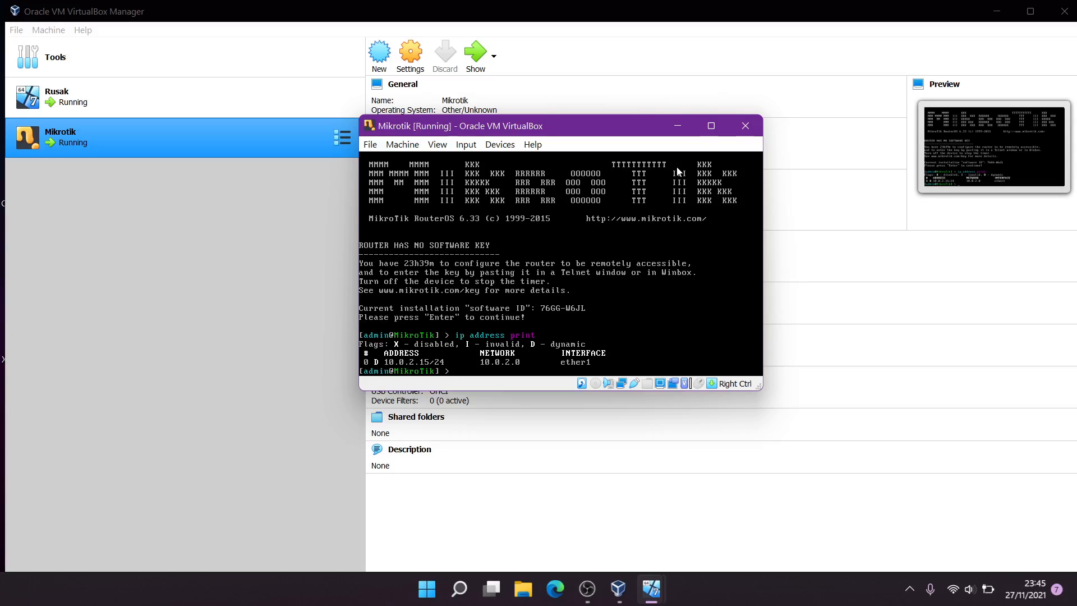
pyautogui.write('address print')
pyautogui.press('BackSpace')
pyautogui.press('BackSpace')
pyautogui.press('BackSpace')
pyautogui.press('BackSpace')
pyautogui.press('BackSpace')
pyautogui.write('add a')
pyautogui.press('Tab')
pyautogui.write('192.168')
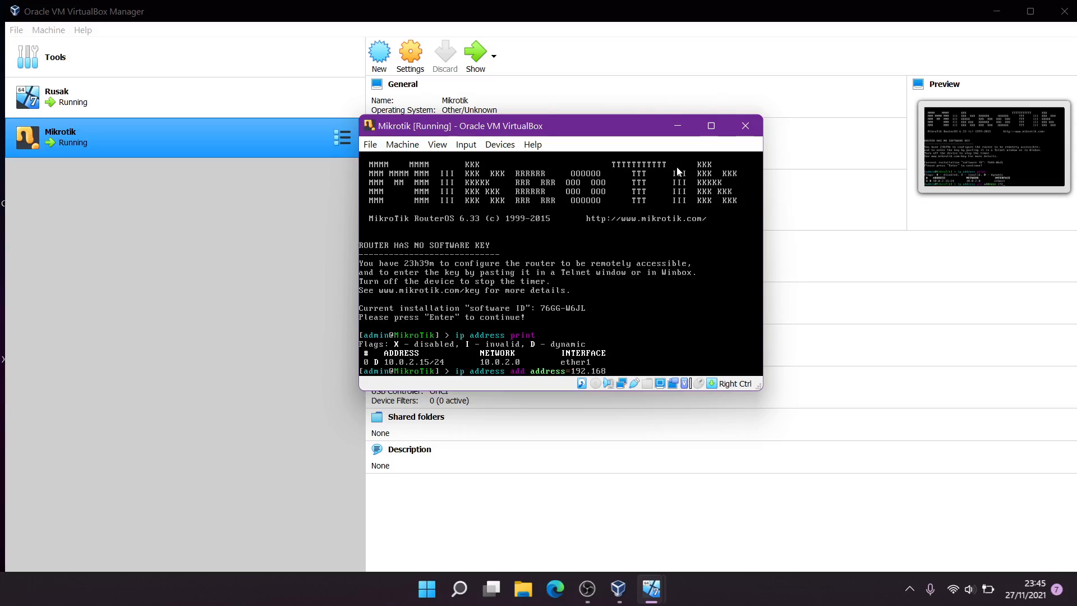
pyautogui.write('.10.1 netmask=255.255.255.')
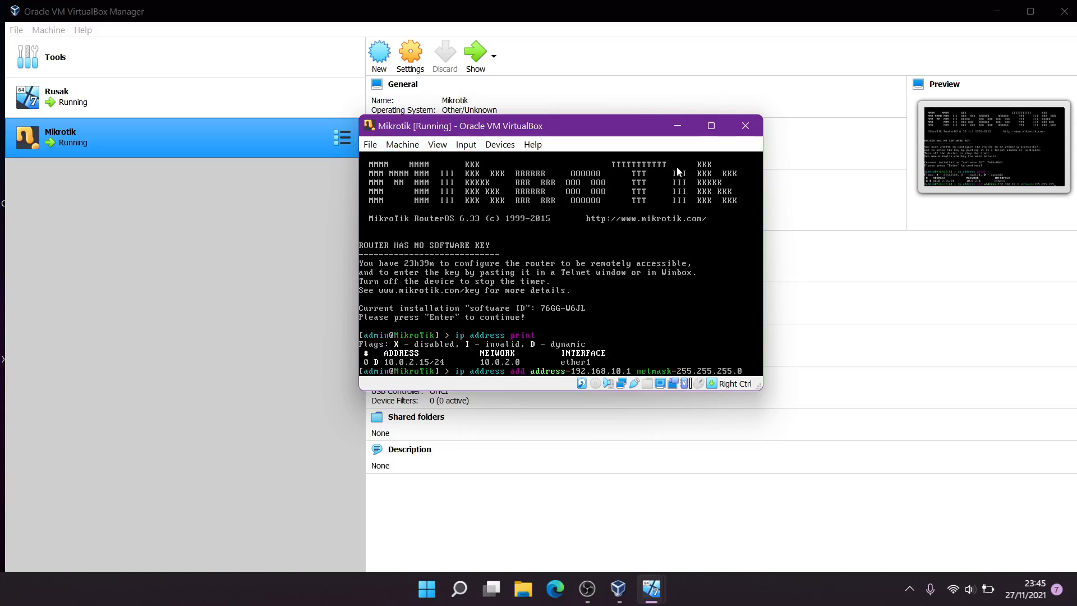
pyautogui.write('0 interface=')
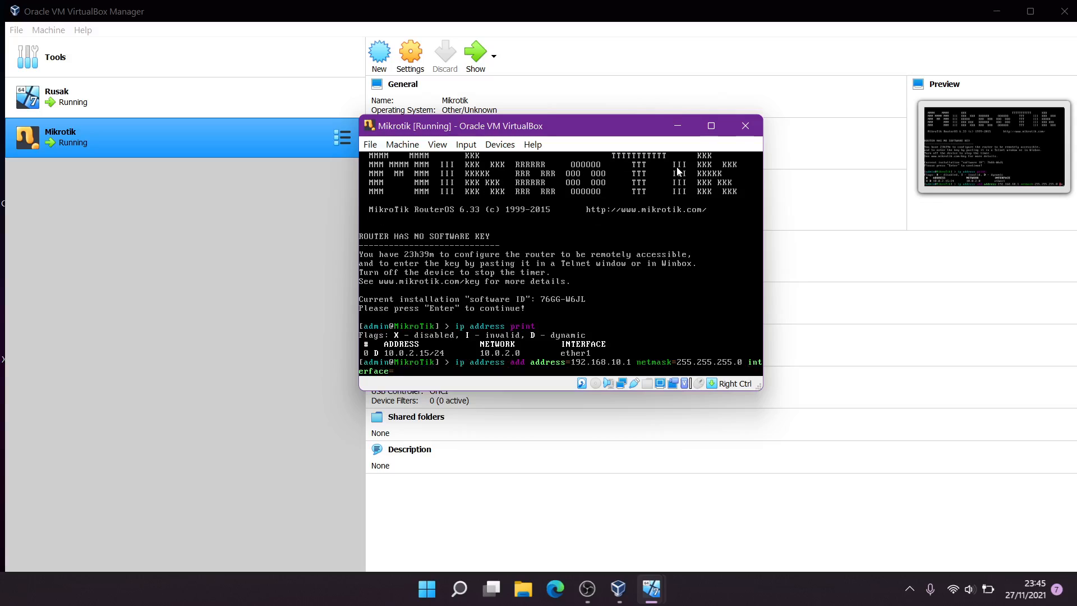
pyautogui.write('ethe')
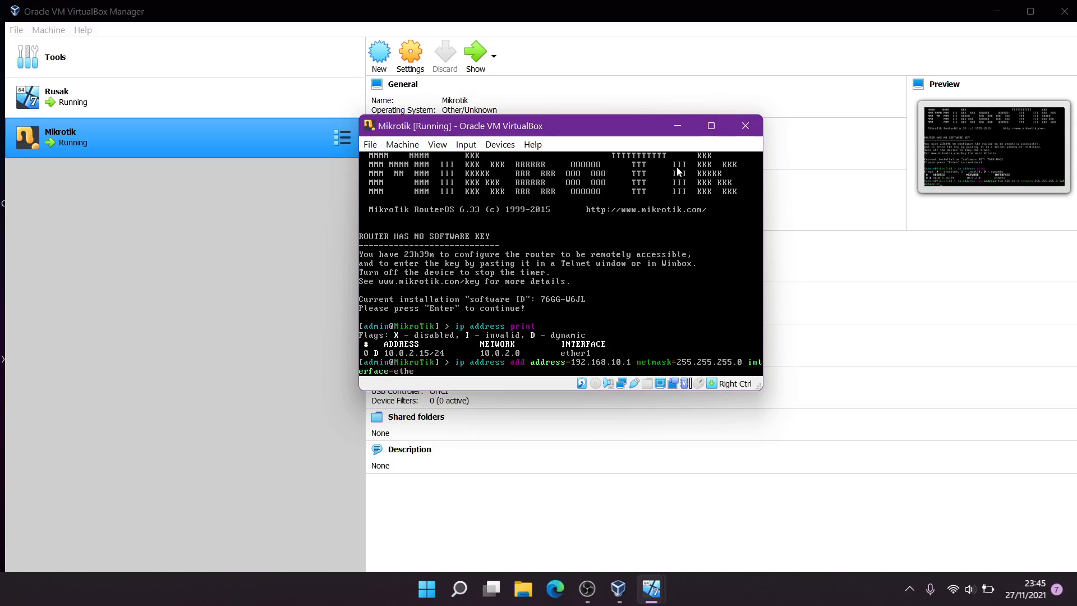
pyautogui.write('r2')
pyautogui.press('Return')
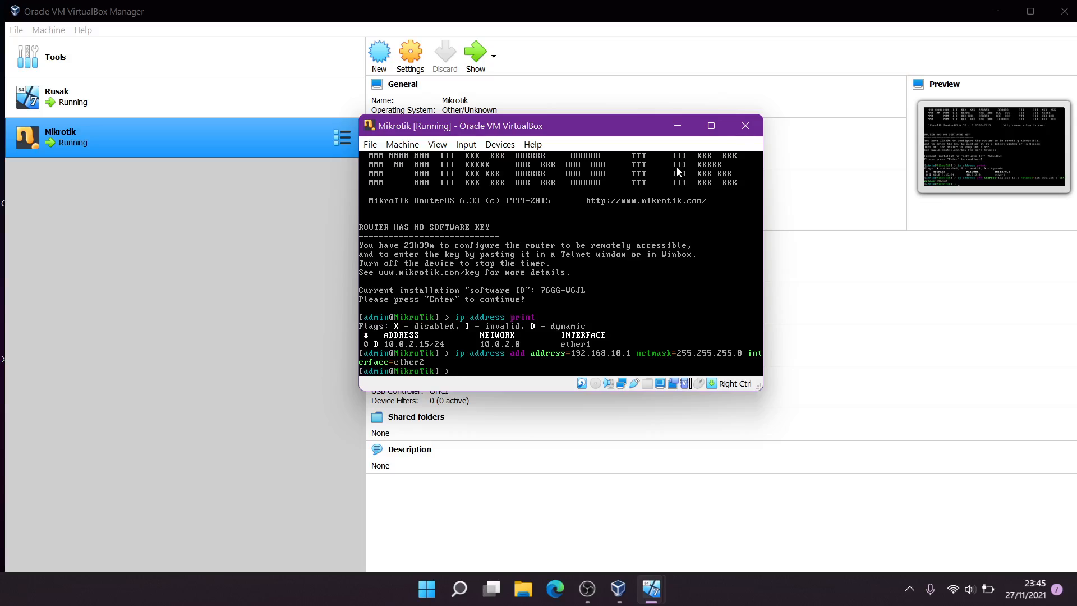
pyautogui.write('ip address print')
pyautogui.press('Return')
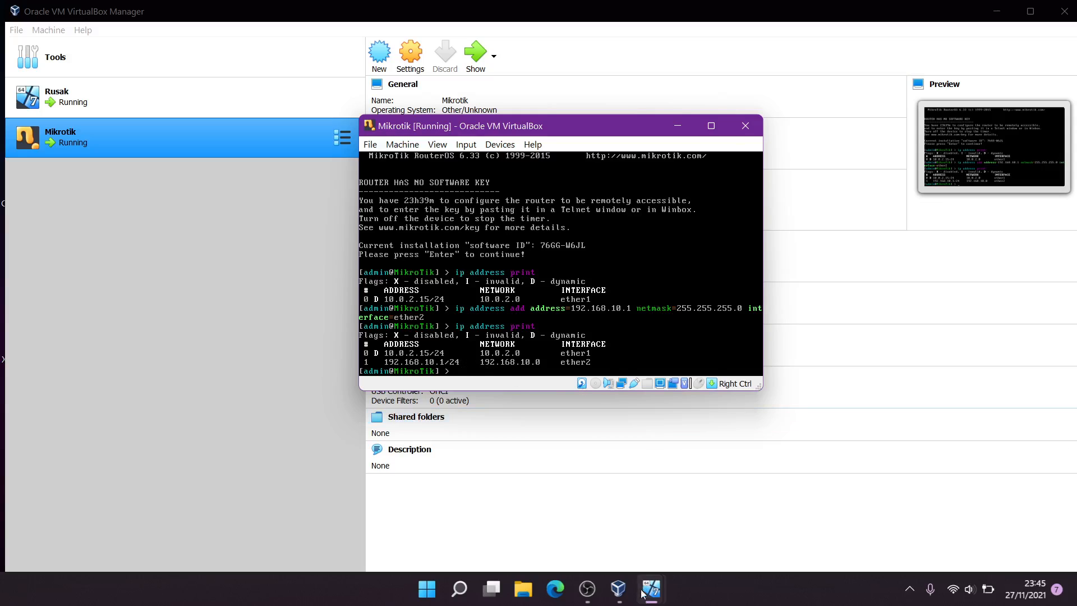
# On the Rusak client, launch winbox v2.2.18 and connect to the discovered MikroTik router
pyautogui.moveTo(650, 589)
pyautogui.click(618, 540)
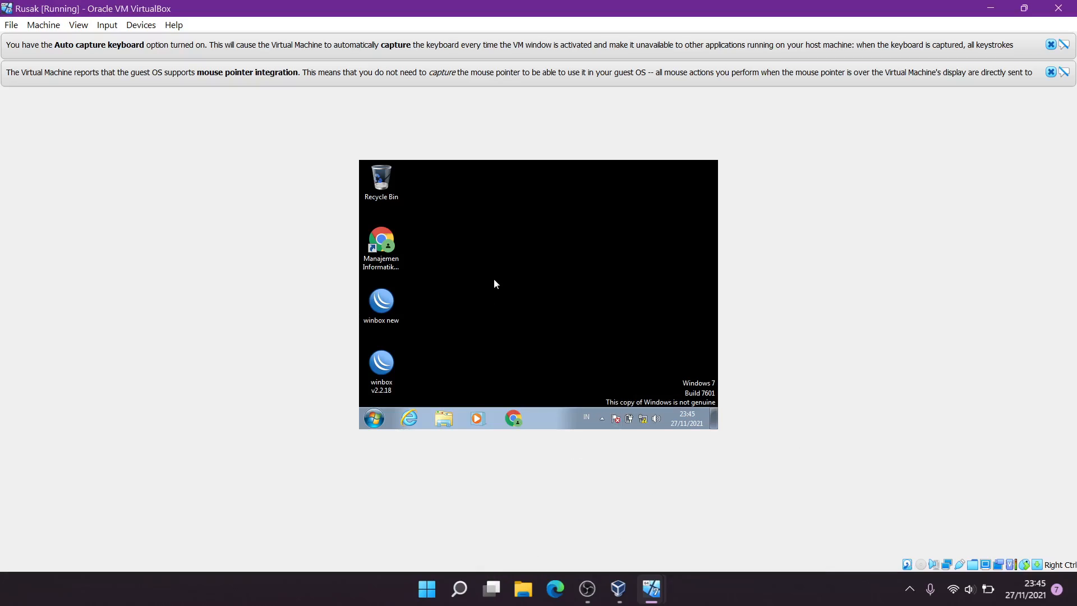
pyautogui.doubleClick(387, 371)
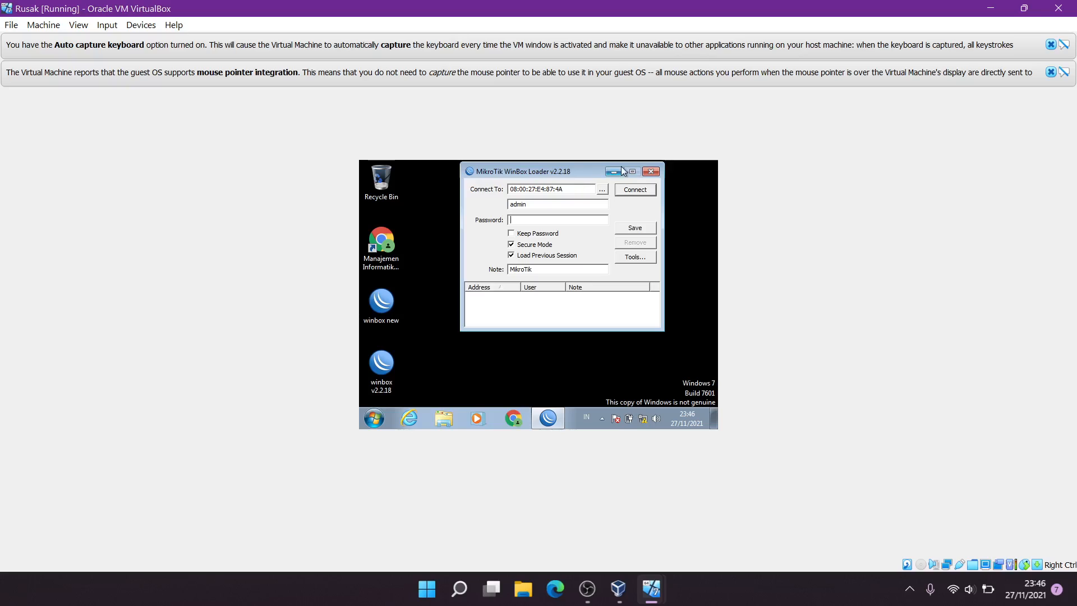
pyautogui.click(605, 191)
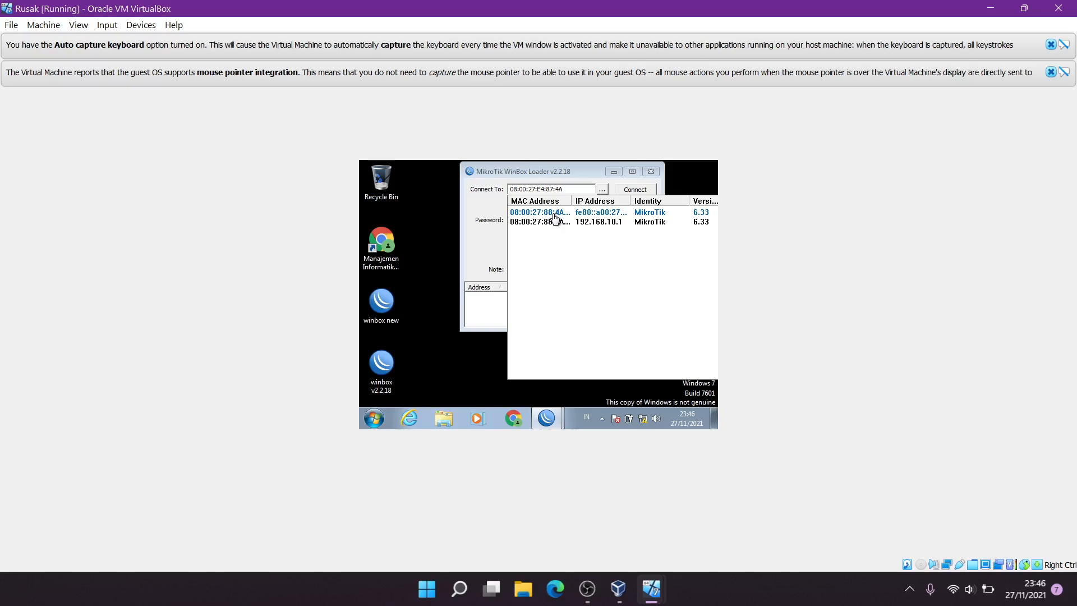
pyautogui.click(554, 215)
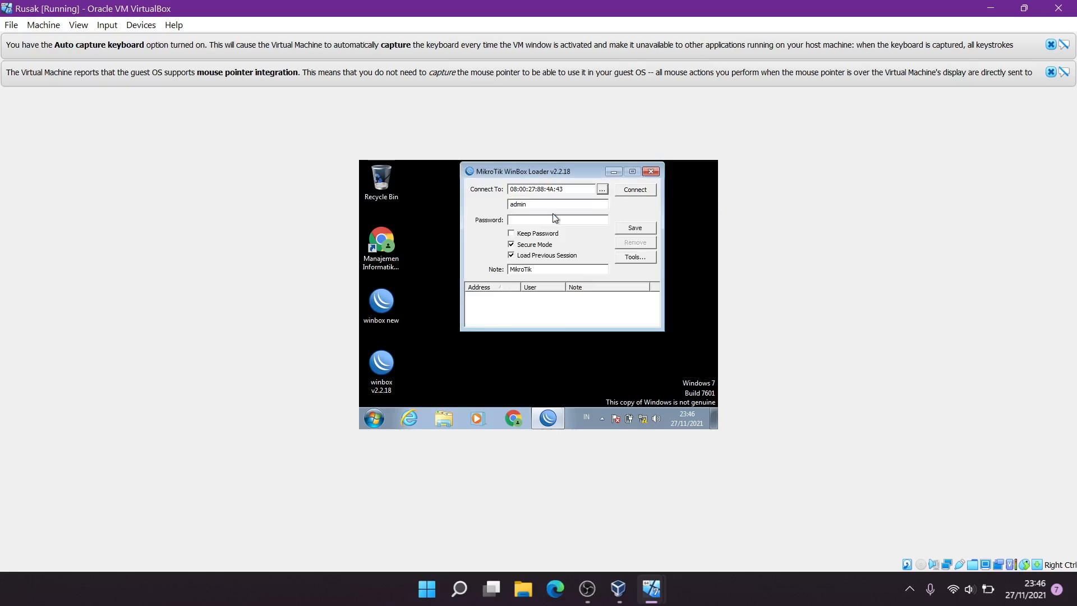
pyautogui.click(630, 190)
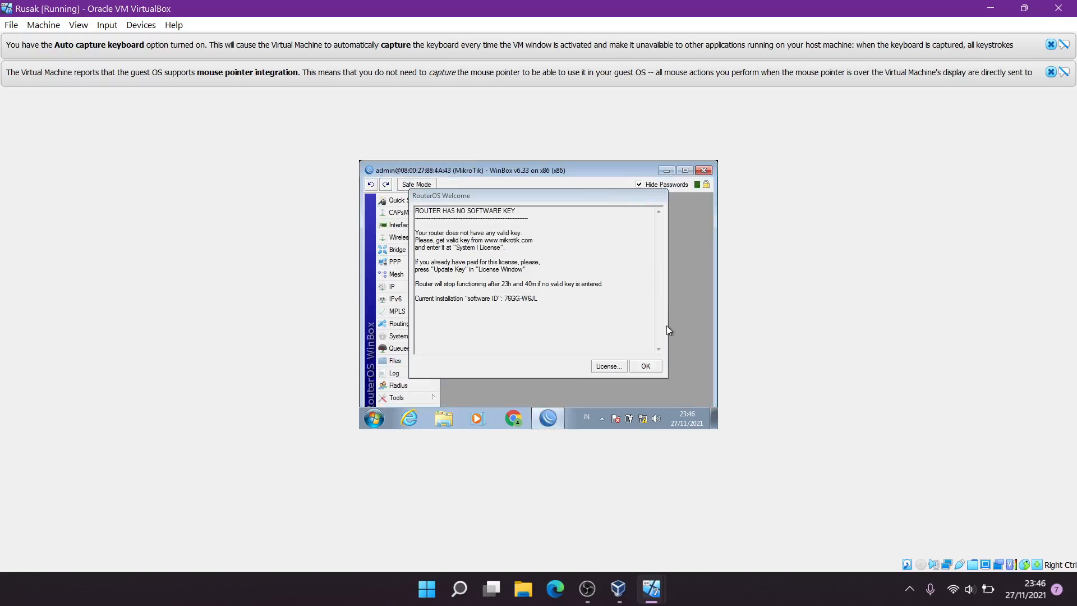
pyautogui.click(650, 367)
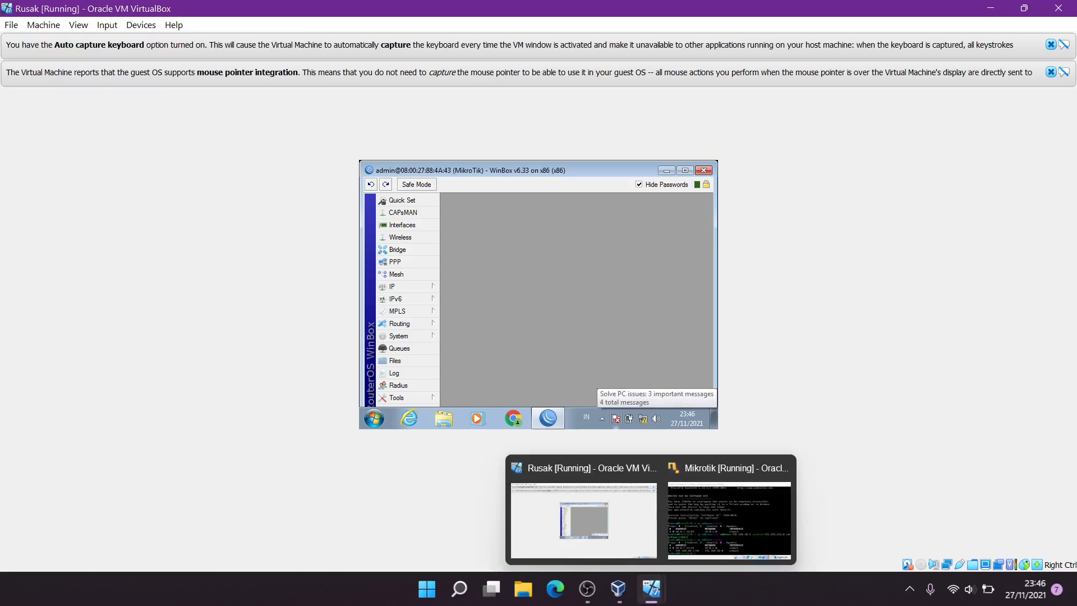
# Ping google.com from the Mikrotik console (7/7 replies, 0% loss), stop it, and minimize the window
pyautogui.click(651, 588)
pyautogui.click(728, 539)
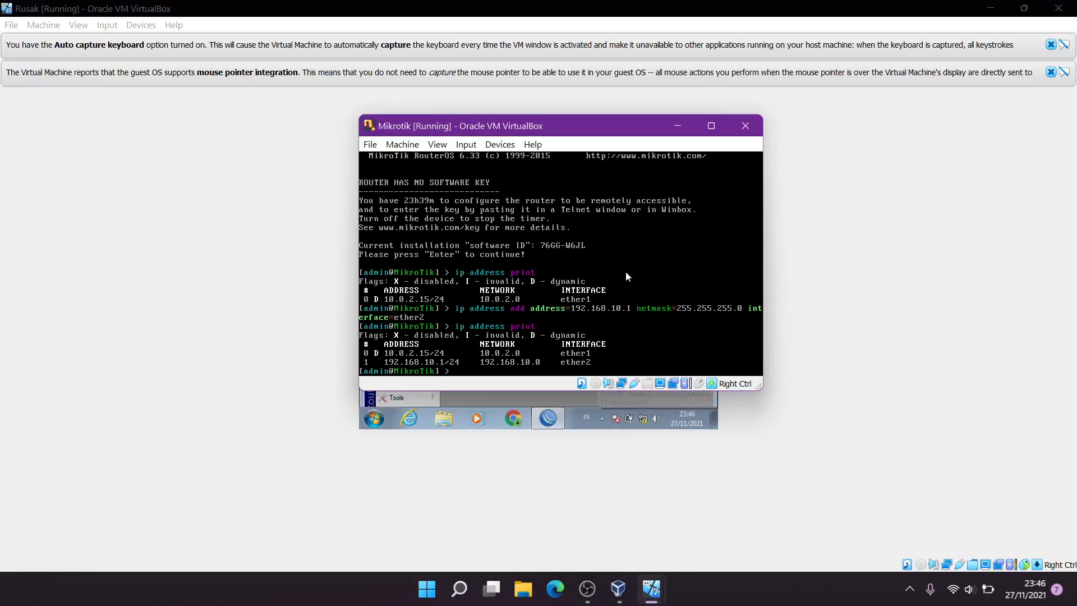
pyautogui.write('ping')
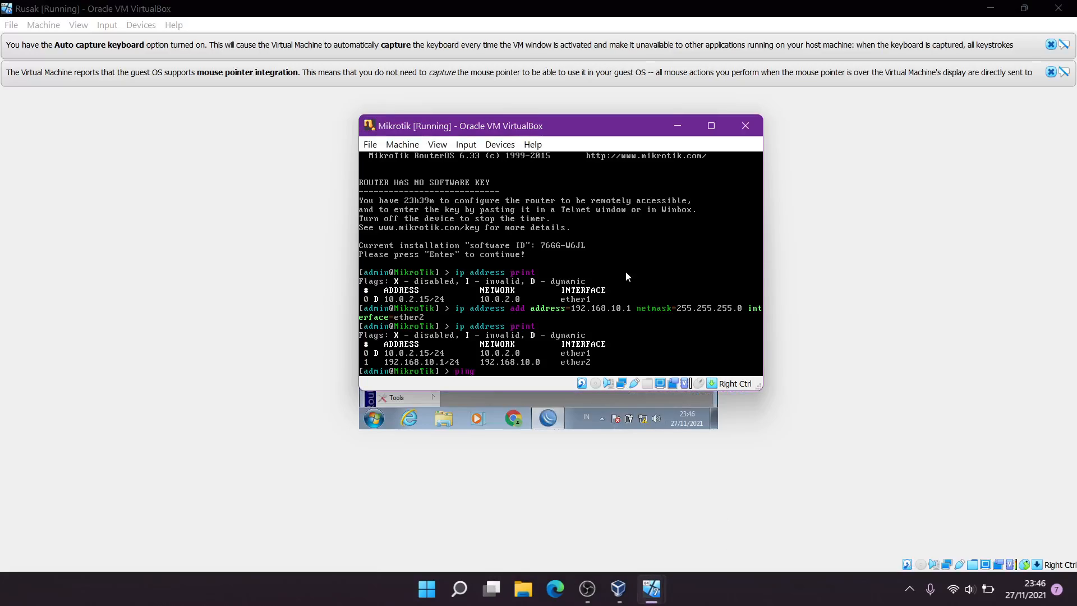
pyautogui.write(' google.com')
pyautogui.press('Return')
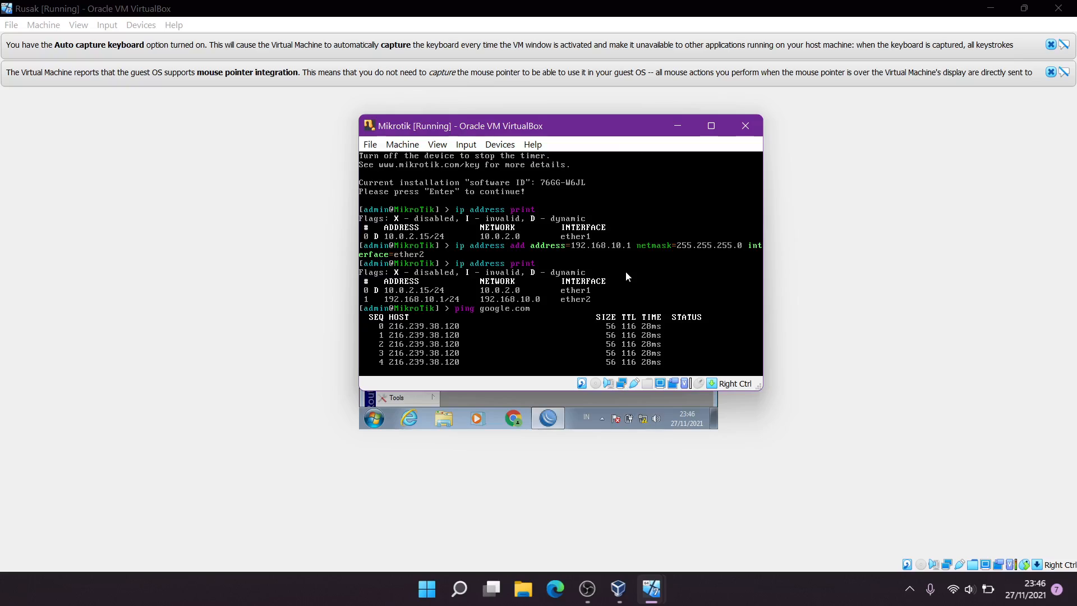
pyautogui.hotkey('ctrl', 'c')
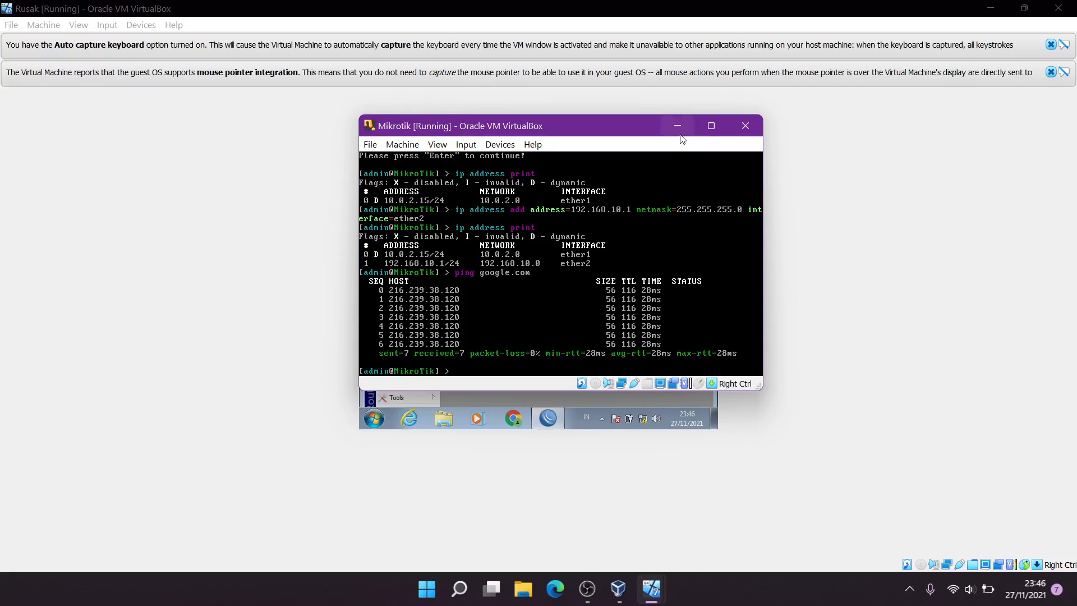
pyautogui.click(679, 134)
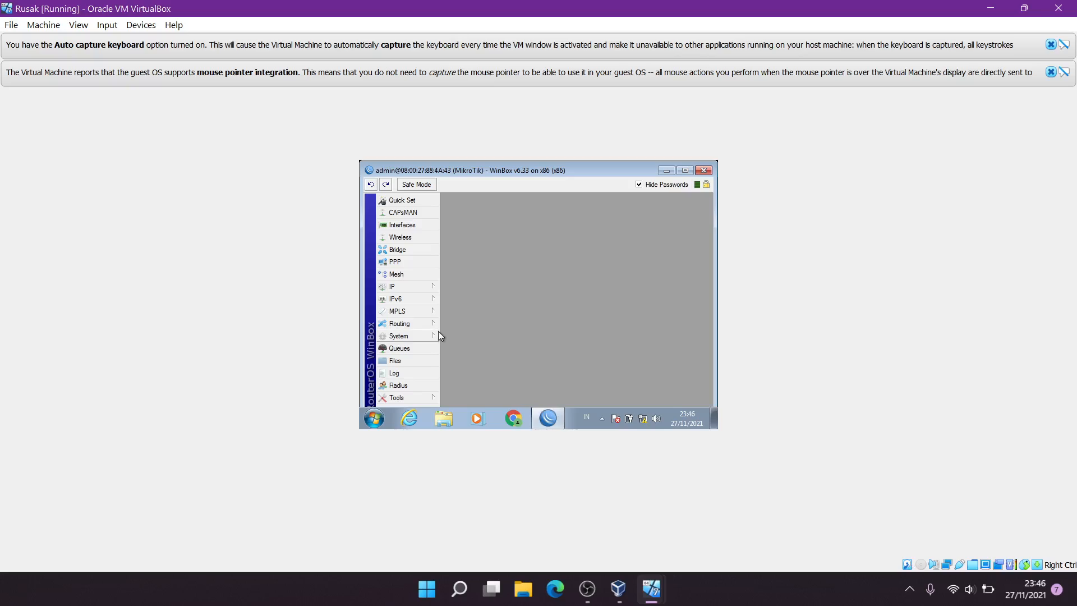
# Open a router Terminal inside WinBox and get a command prompt
pyautogui.click(415, 288)
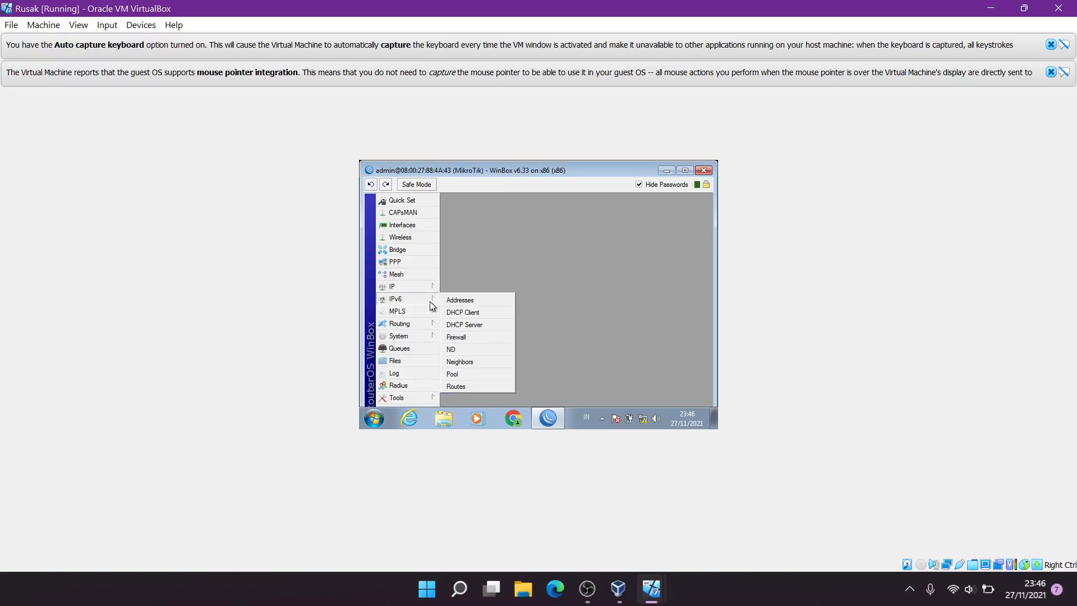
pyautogui.click(454, 263)
pyautogui.moveTo(507, 172); pyautogui.dragTo(502, 162)
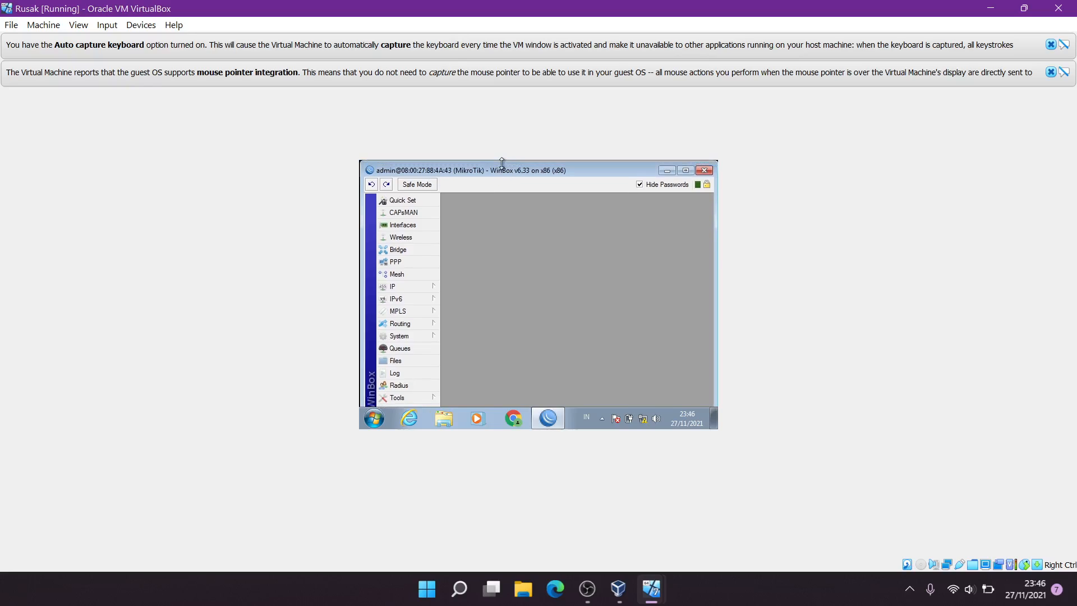
pyautogui.click(425, 405)
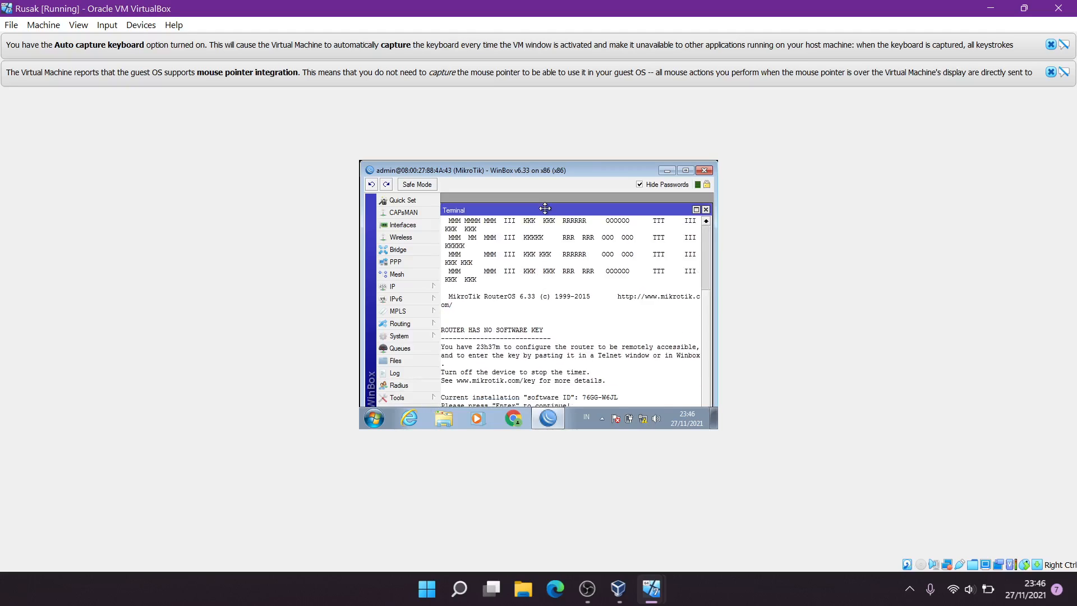
pyautogui.moveTo(545, 208); pyautogui.dragTo(554, 199)
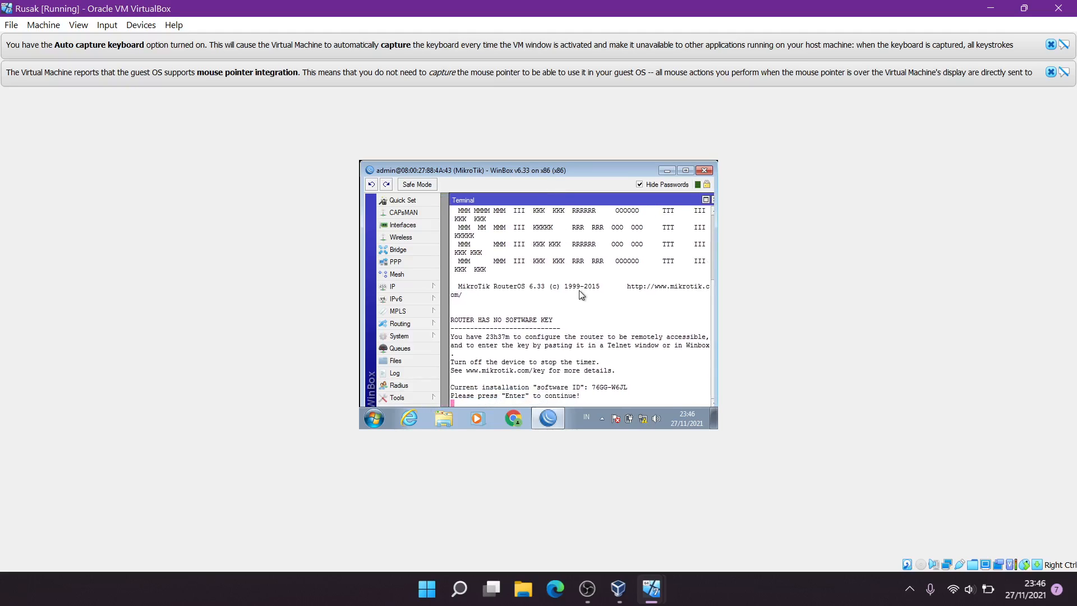
pyautogui.press('Return')
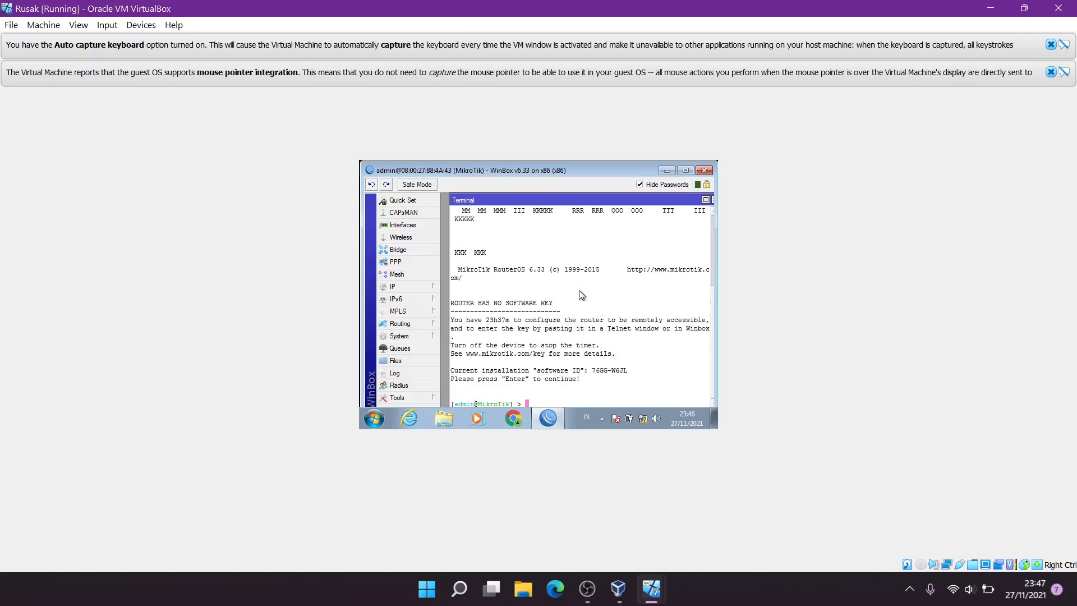
# Run 'ip address print' and 'ping google.com' in the maximized terminal, then close it
pyautogui.write('ip')
pyautogui.doubleClick(619, 202)
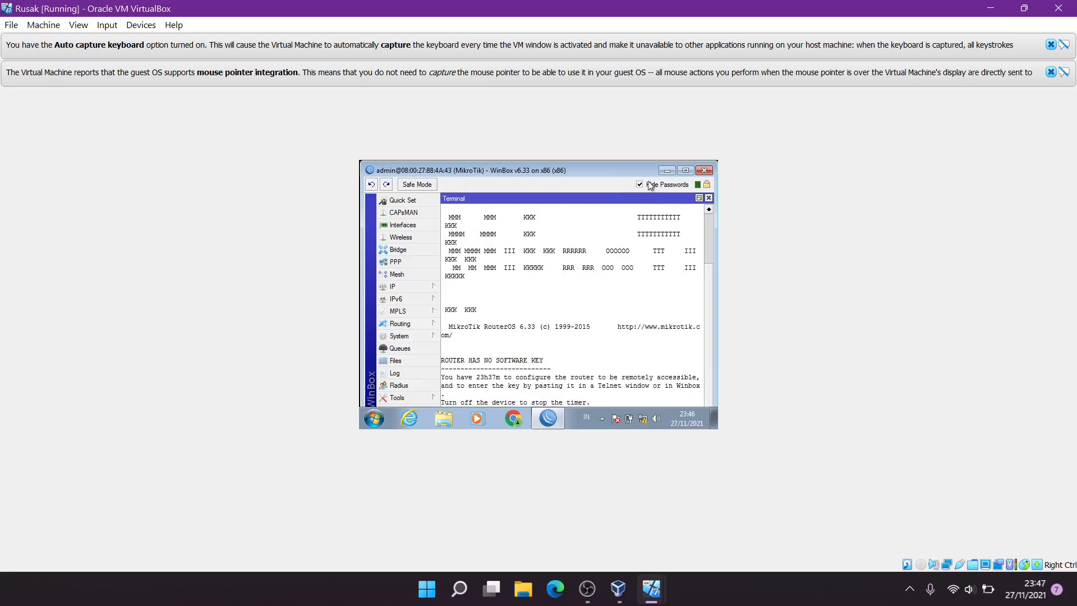
pyautogui.click(682, 169)
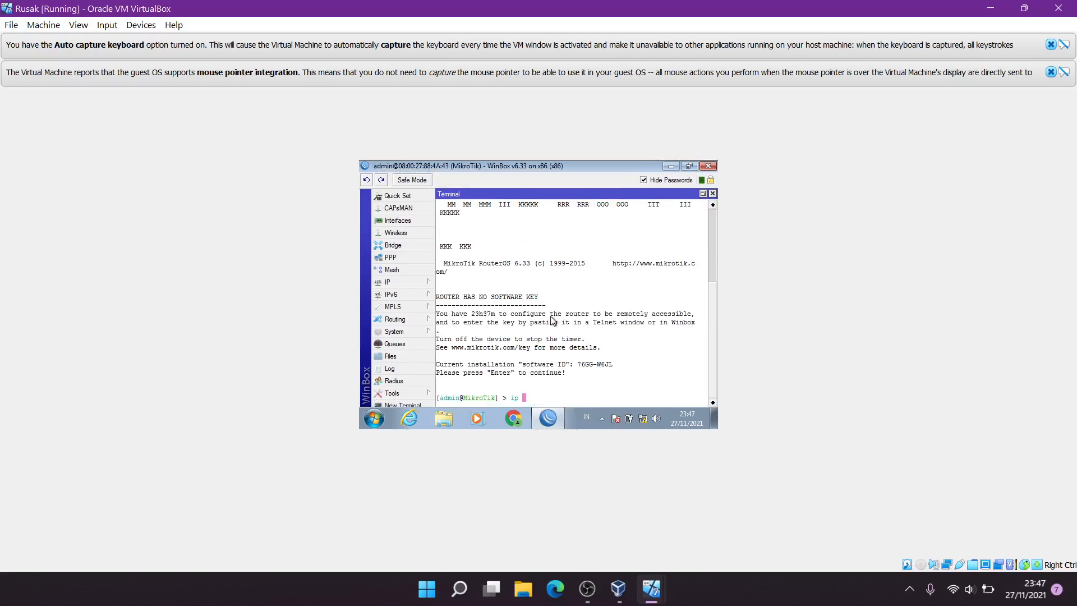
pyautogui.write('address print')
pyautogui.press('Return')
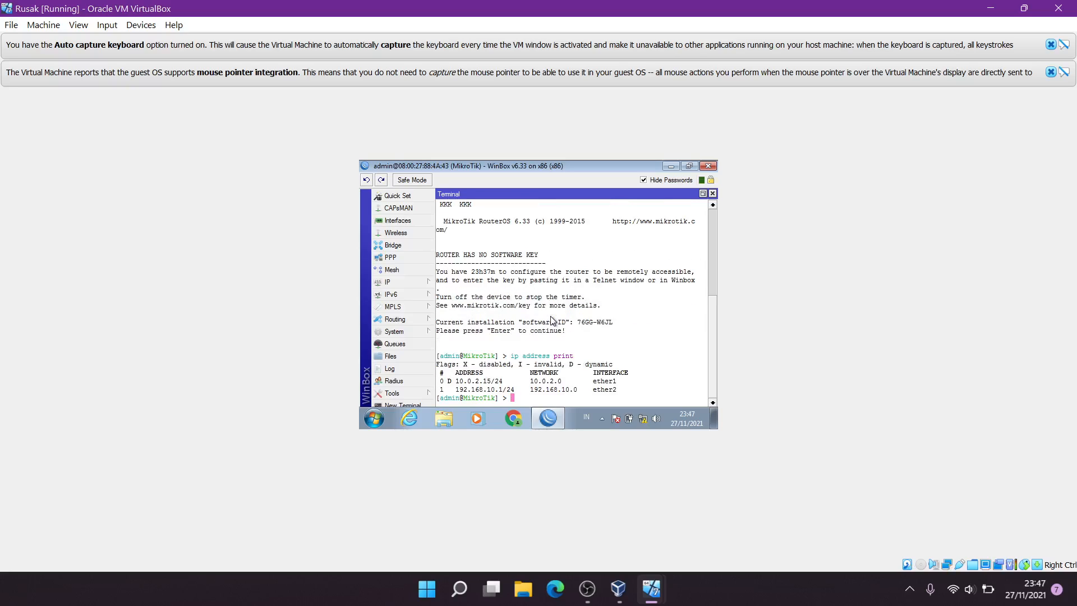
pyautogui.write('ping google.com')
pyautogui.press('Return')
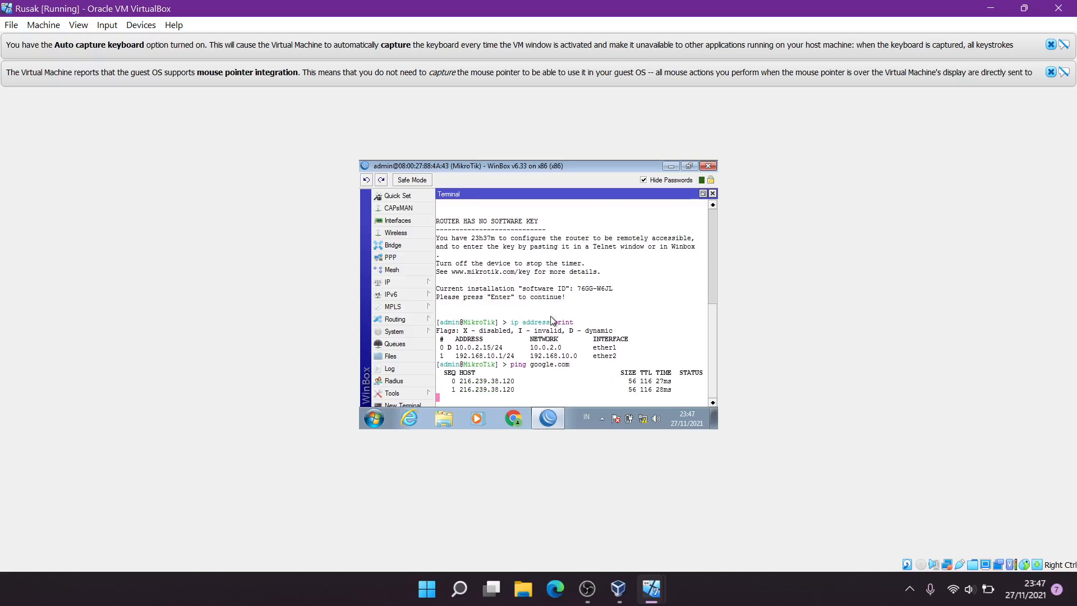
pyautogui.click(712, 194)
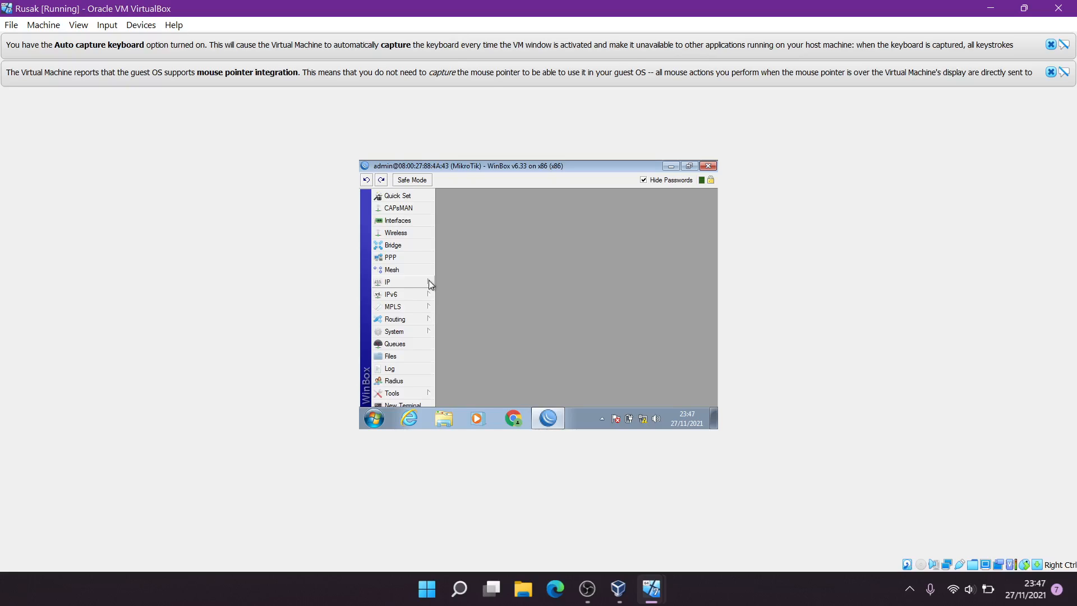
# Reset the router's configuration via System > Reset Configuration and confirm the reboot
pyautogui.click(426, 332)
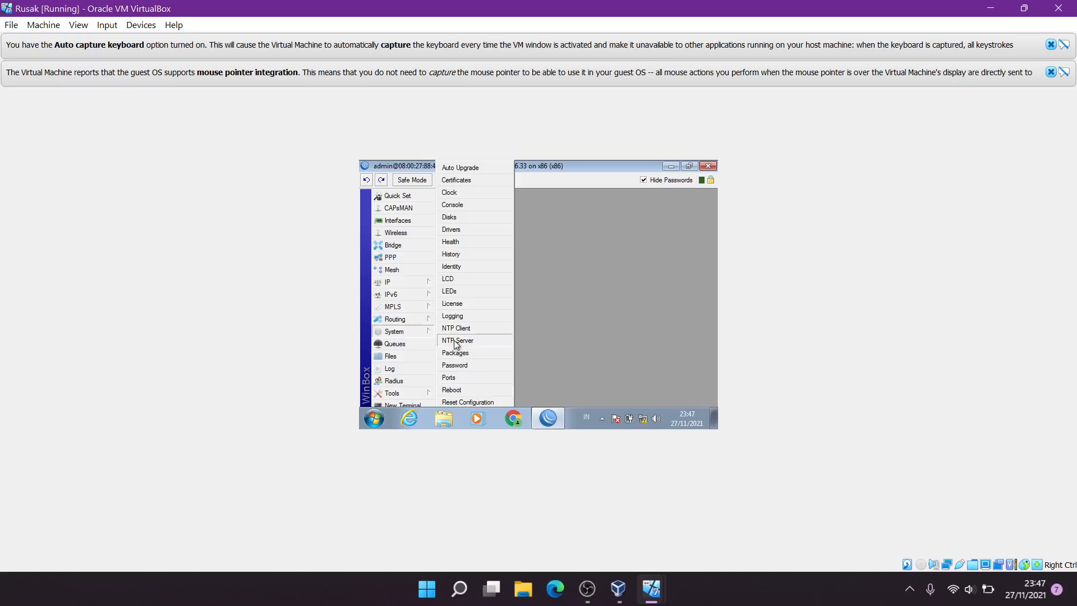
pyautogui.click(601, 323)
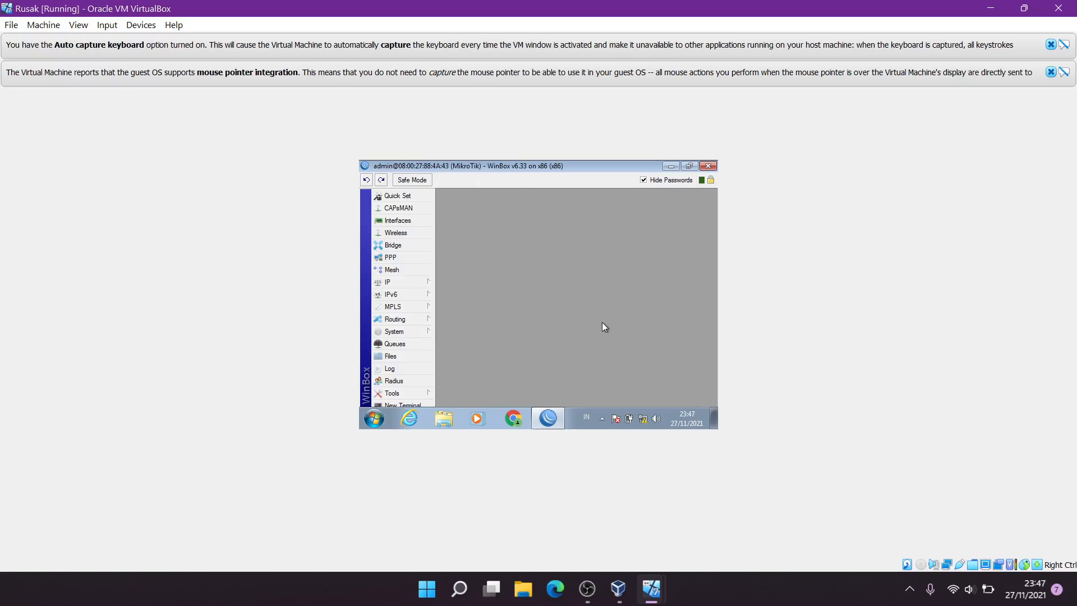
pyautogui.click(413, 329)
pyautogui.click(480, 399)
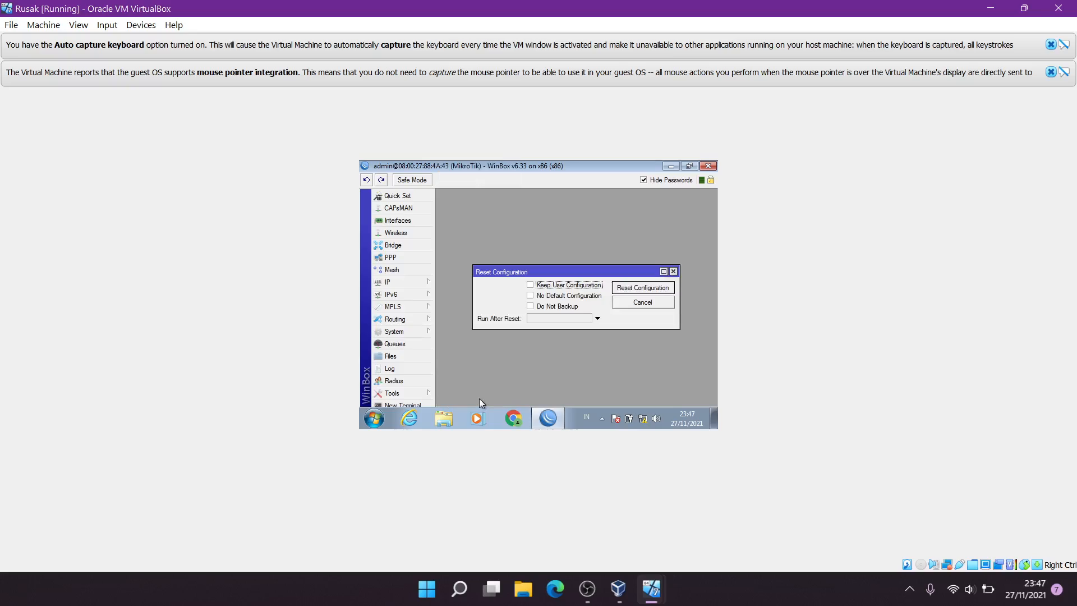
pyautogui.click(629, 289)
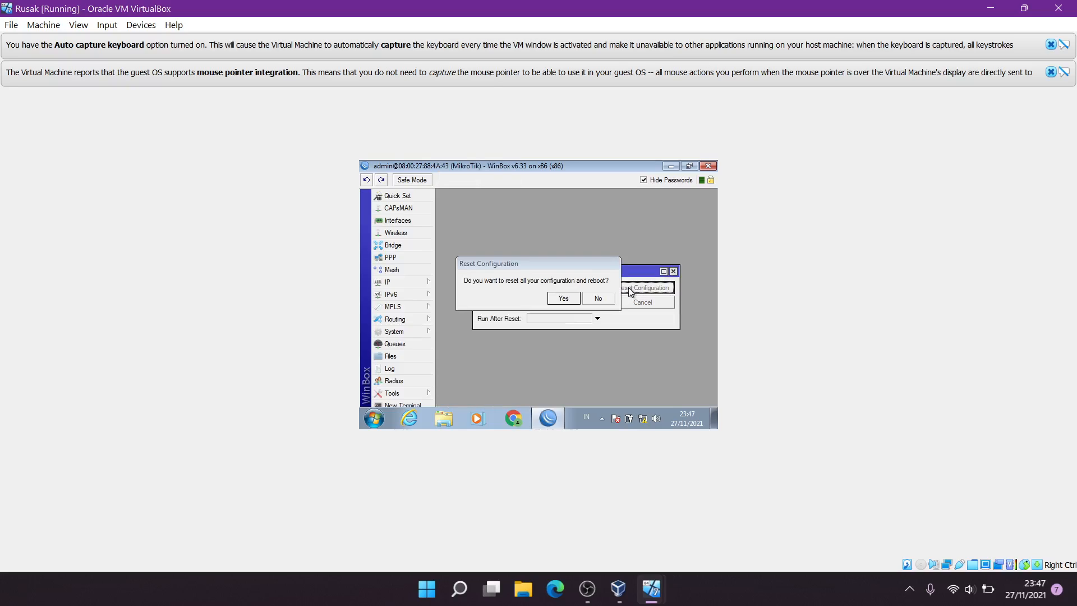
pyautogui.click(565, 299)
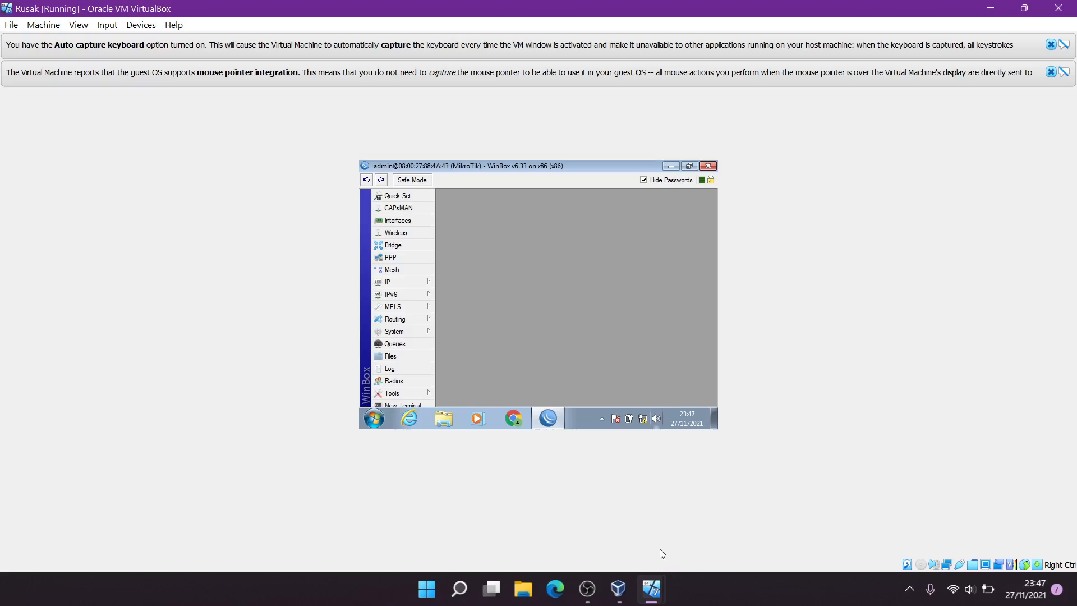
# Check the Mikrotik console rebooting, then acknowledge WinBox's 'Router has been disconnected' message
pyautogui.moveTo(651, 589)
pyautogui.click(710, 525)
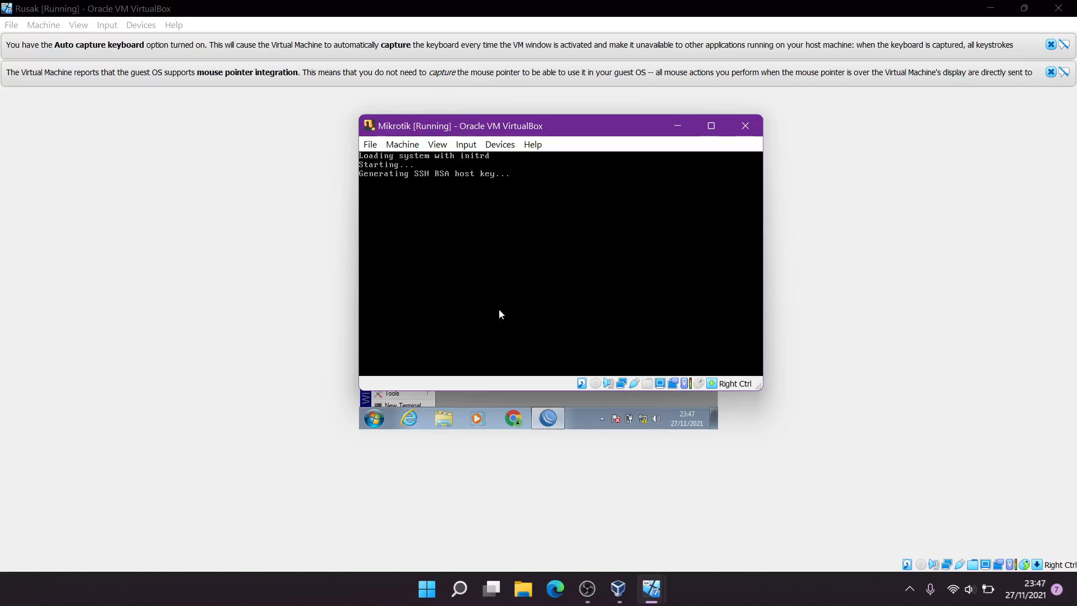
pyautogui.click(204, 316)
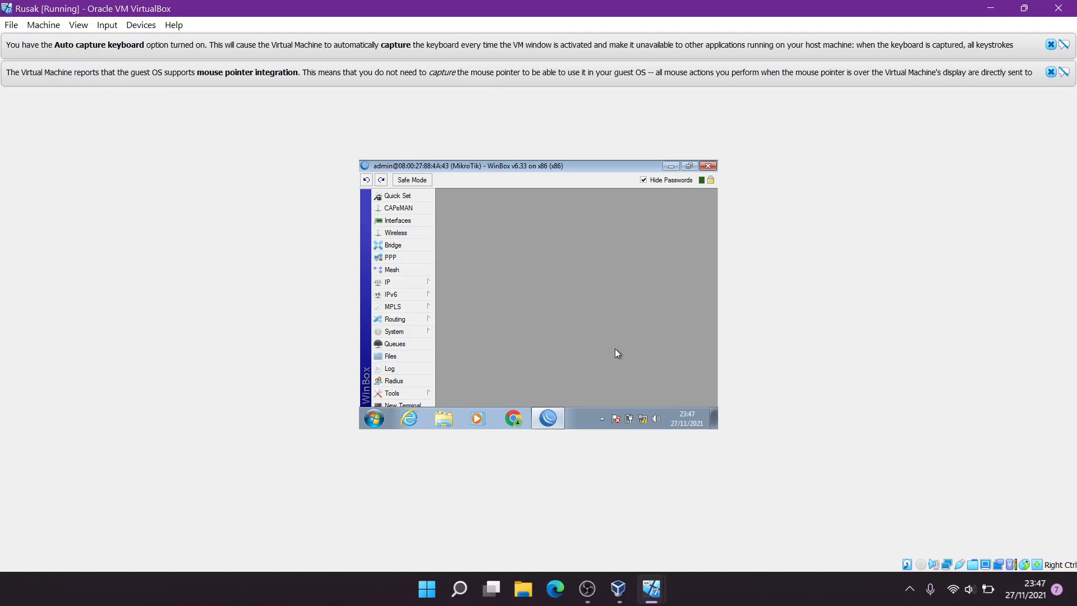
pyautogui.moveTo(651, 588)
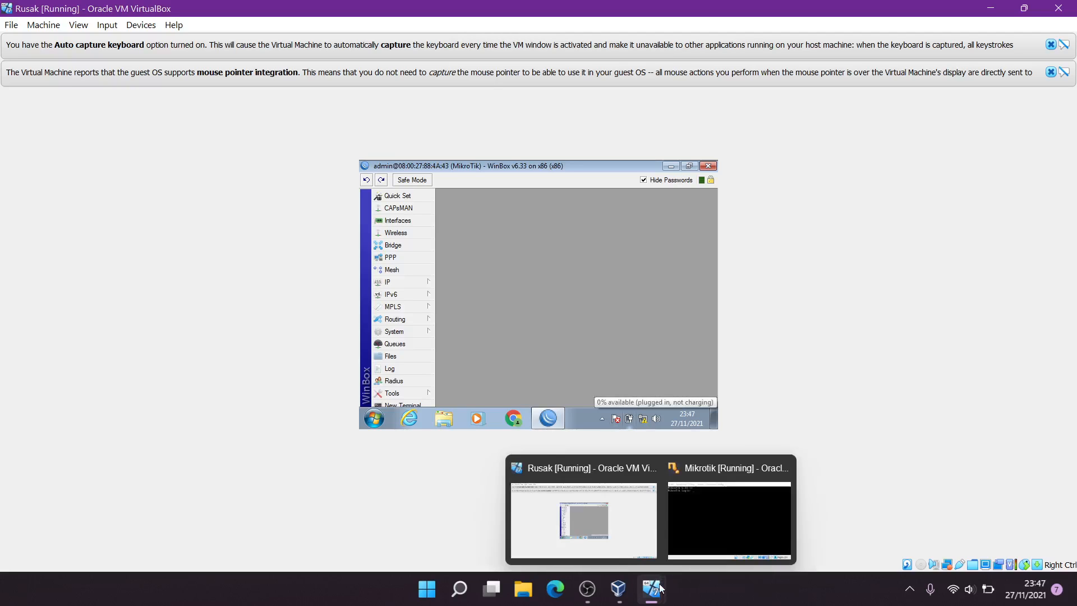
pyautogui.click(704, 537)
pyautogui.click(173, 343)
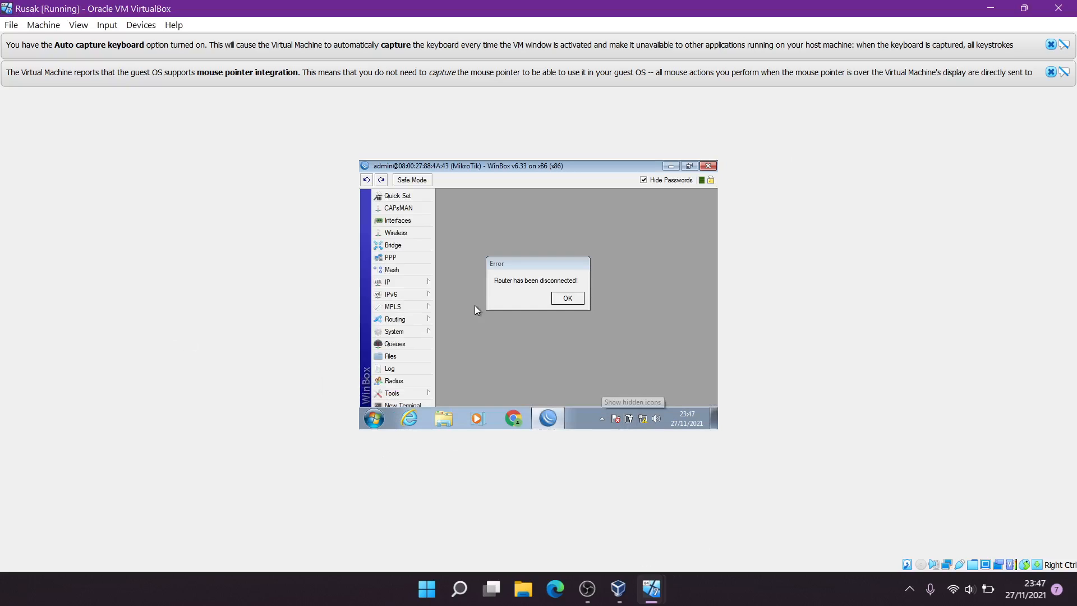
pyautogui.click(560, 297)
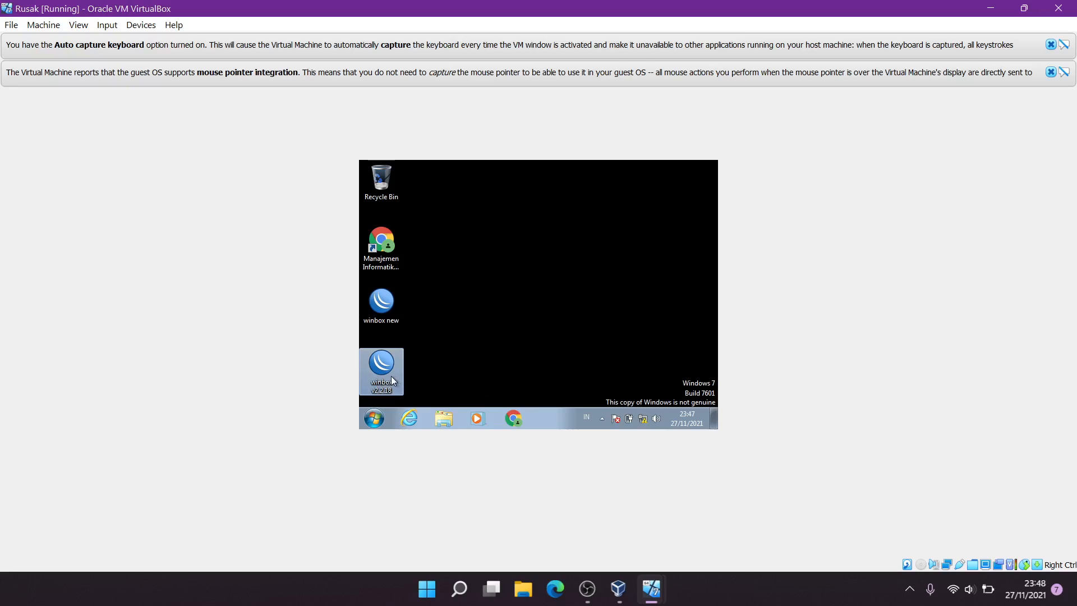
# Relaunch WinBox, reconnect to the reset router, dismiss its notices, and open IP > Addresses
pyautogui.doubleClick(391, 376)
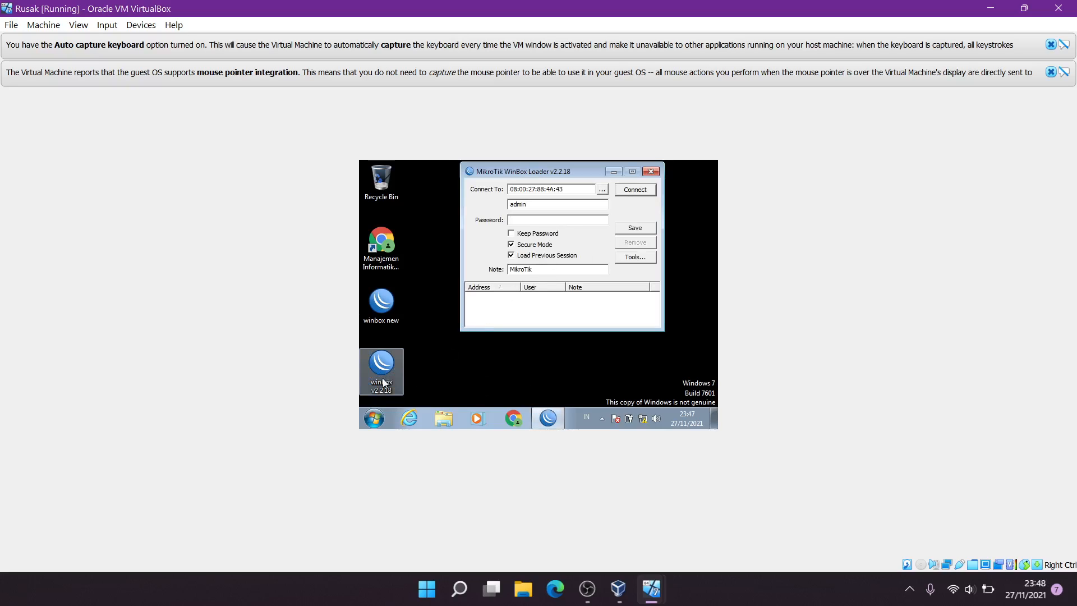
pyautogui.click(604, 190)
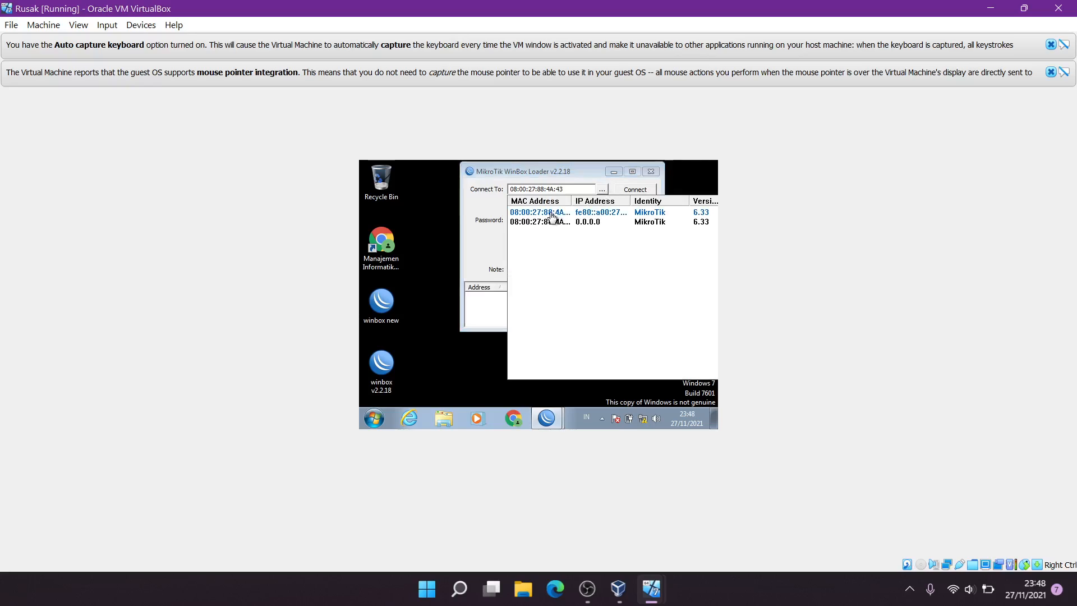
pyautogui.click(551, 213)
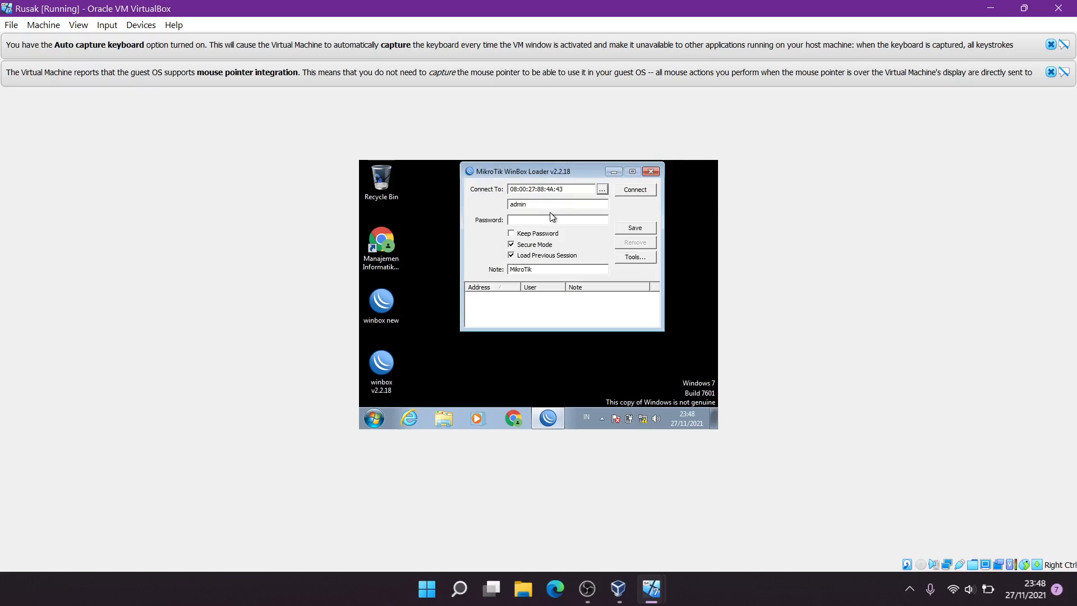
pyautogui.click(634, 188)
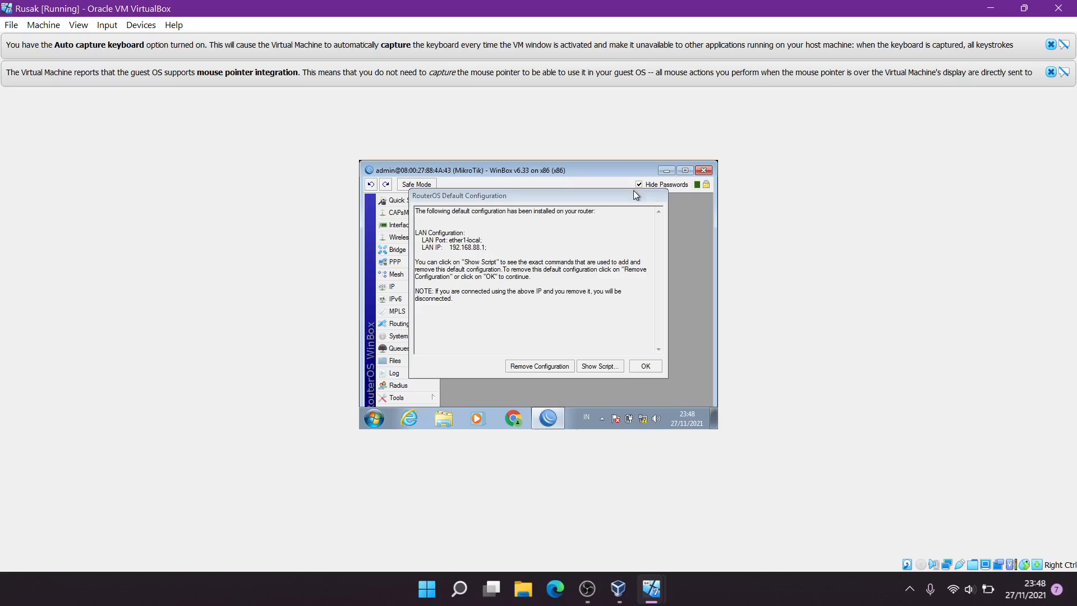
pyautogui.click(540, 367)
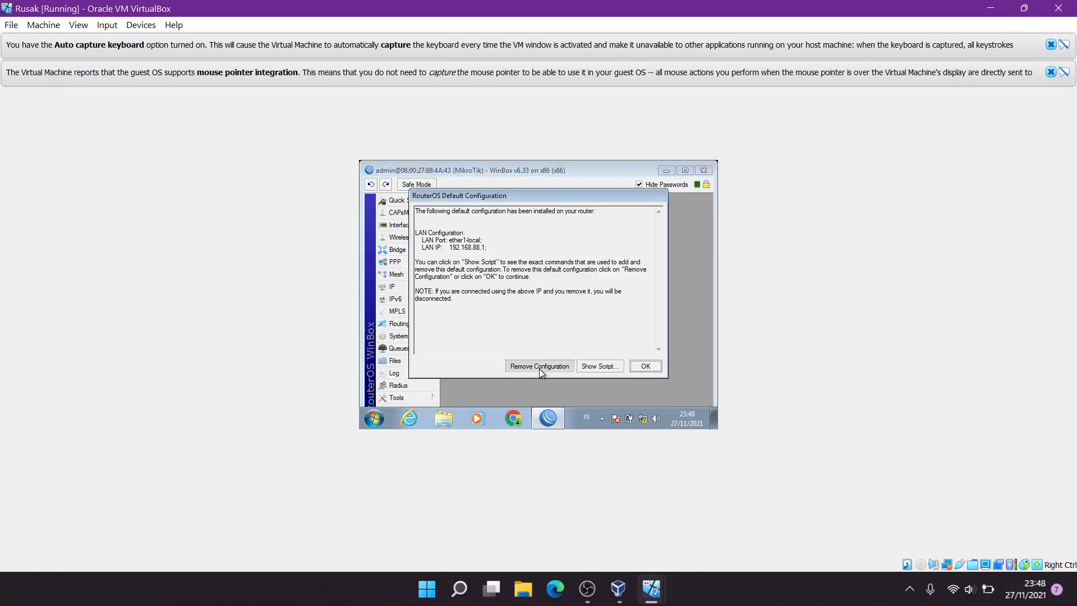
pyautogui.click(647, 366)
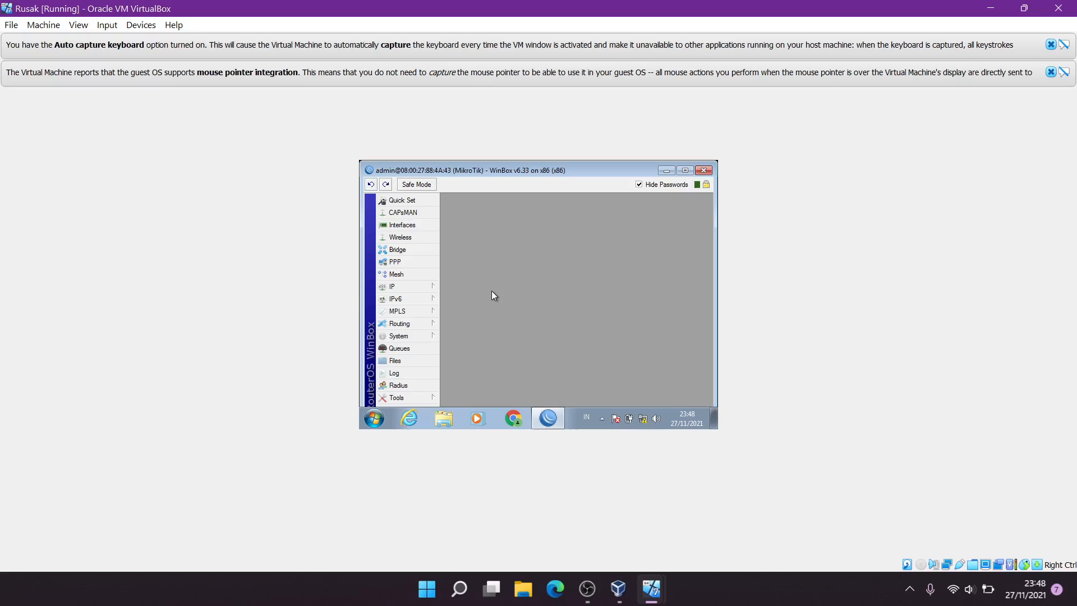
pyautogui.click(430, 286)
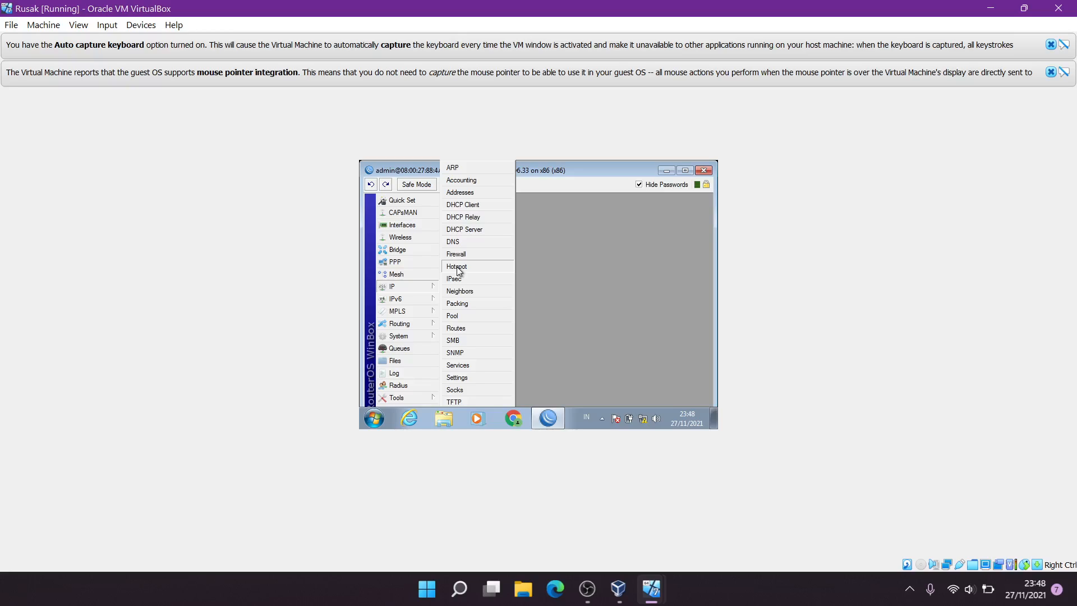
pyautogui.click(470, 193)
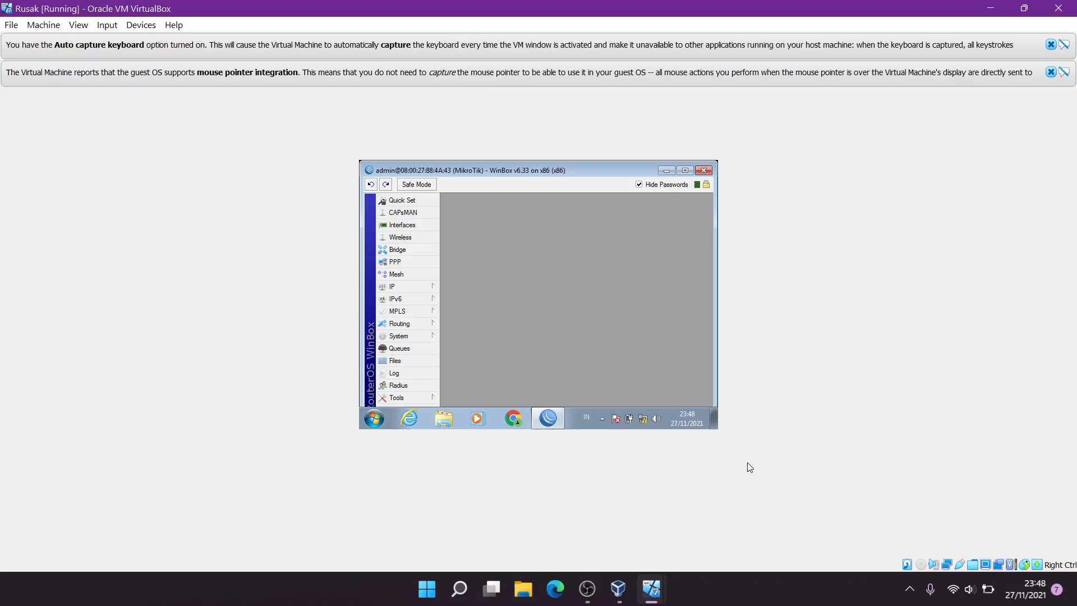
# Log in as admin on the Mikrotik console and run 'ip address print', which returns nothing
pyautogui.moveTo(648, 584)
pyautogui.click(709, 499)
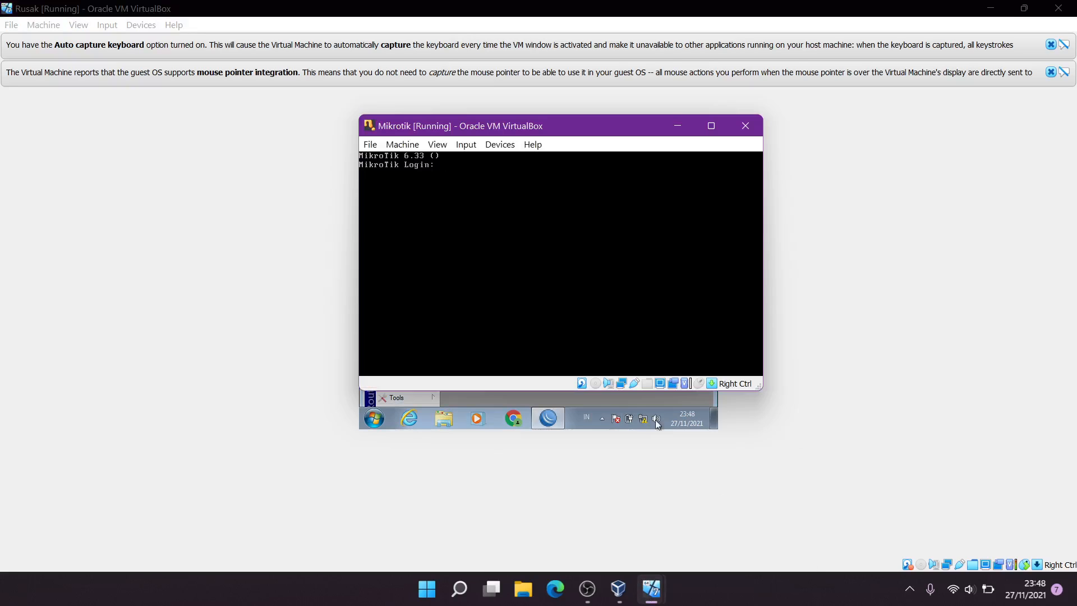
pyautogui.write('admin')
pyautogui.press('Return')
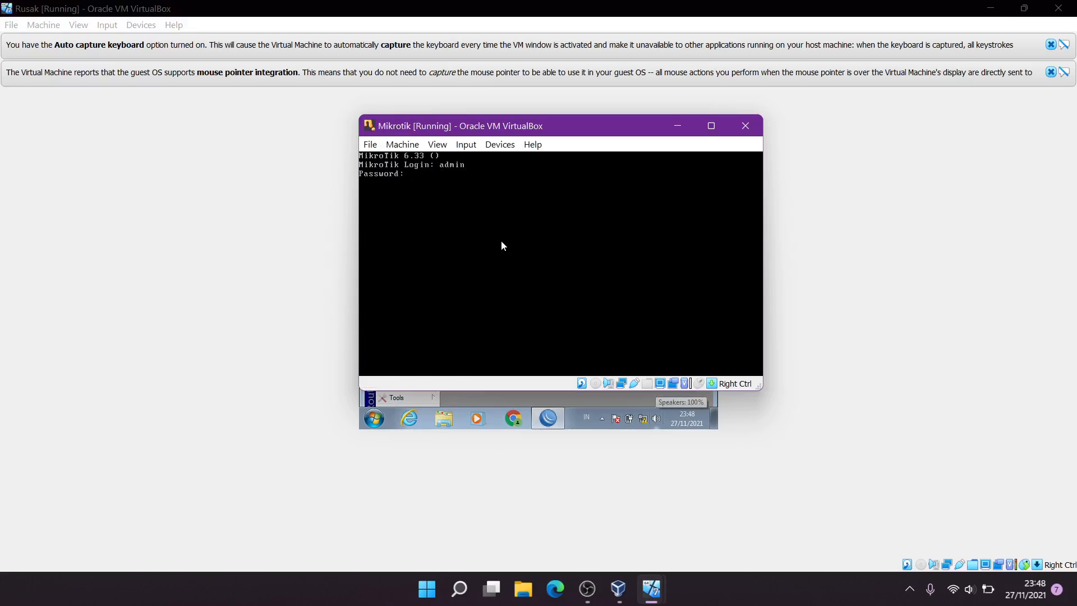
pyautogui.press('Return')
pyautogui.press('Return')
pyautogui.write('ip ad')
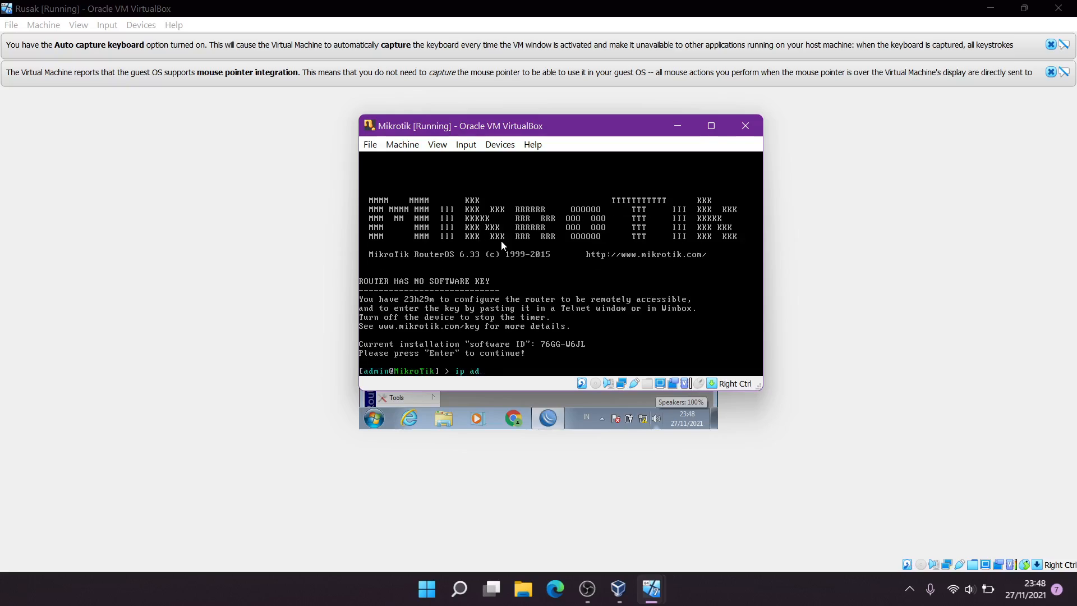
pyautogui.write('dress print')
pyautogui.press('Return')
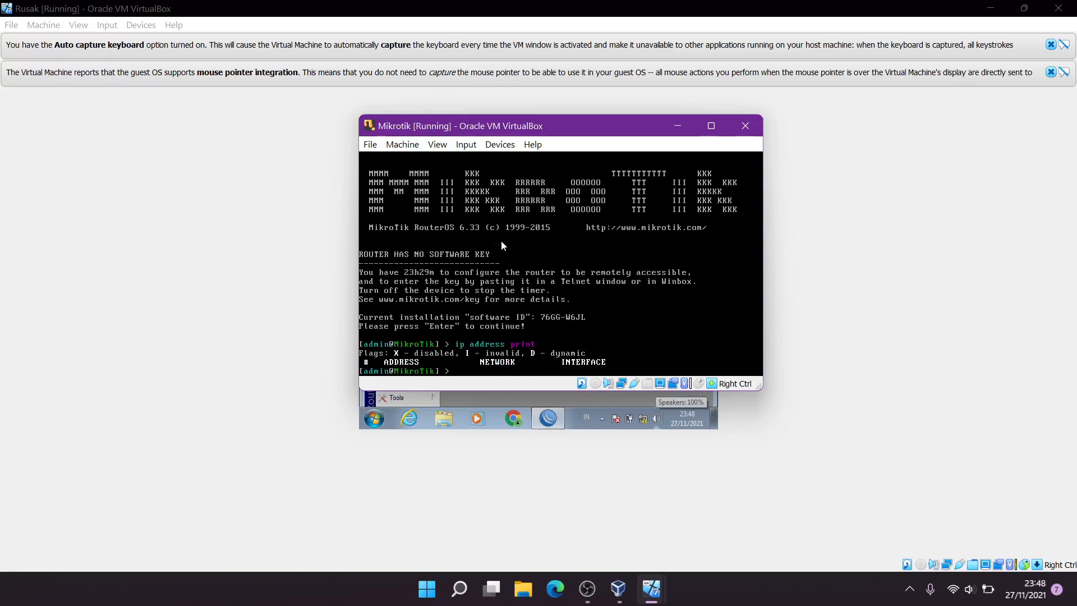
# Back on the client, open the router's IP address list in WinBox
pyautogui.click(265, 320)
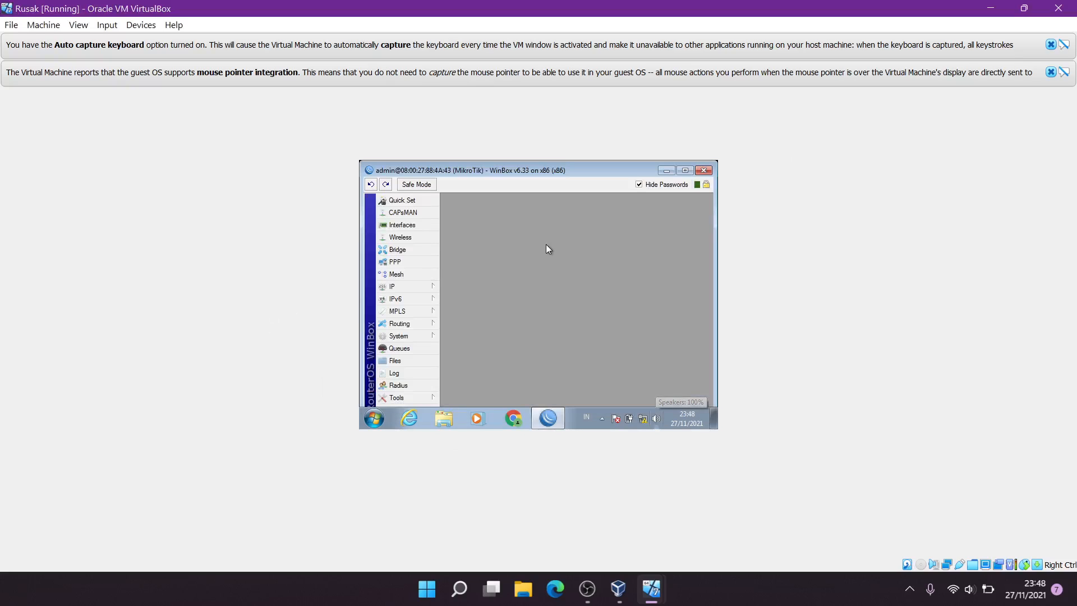
pyautogui.click(415, 287)
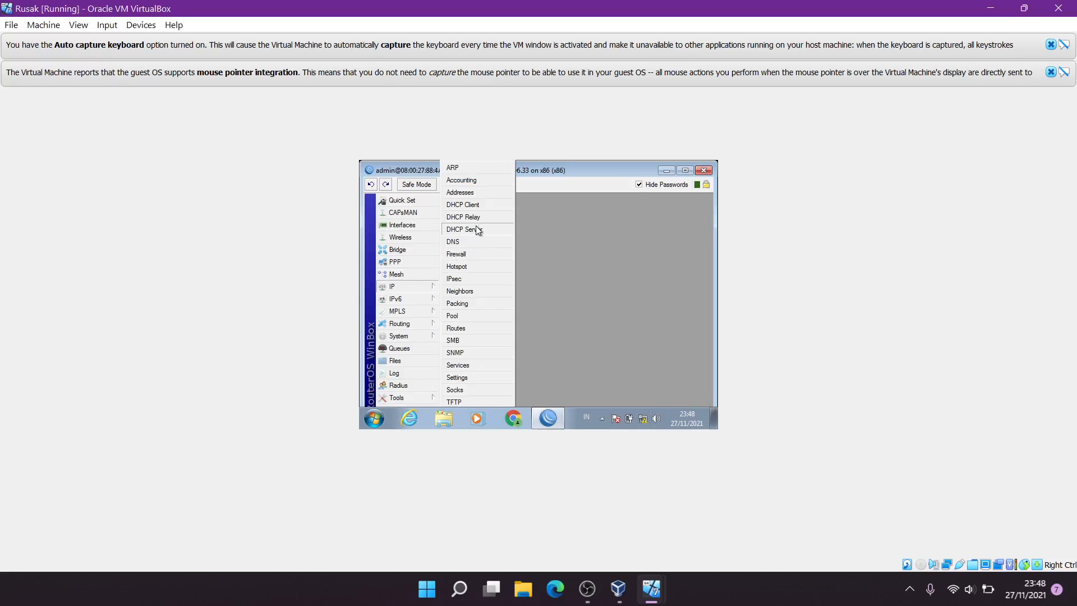
pyautogui.click(486, 194)
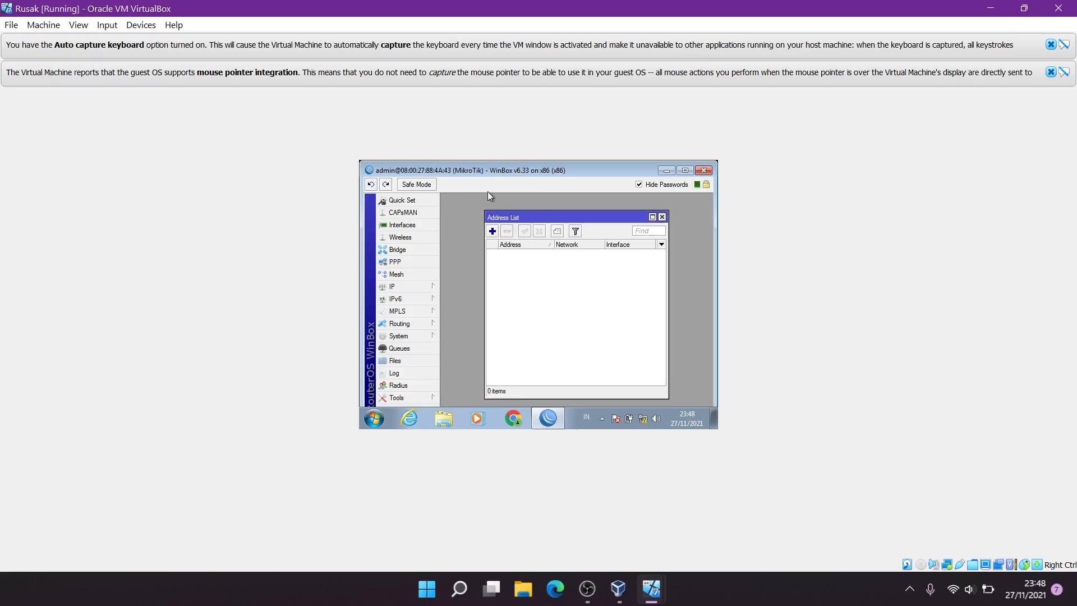
# Add a DHCP client on ether1, dismissing the 'already exists' errors, and select the bound client
pyautogui.click(414, 282)
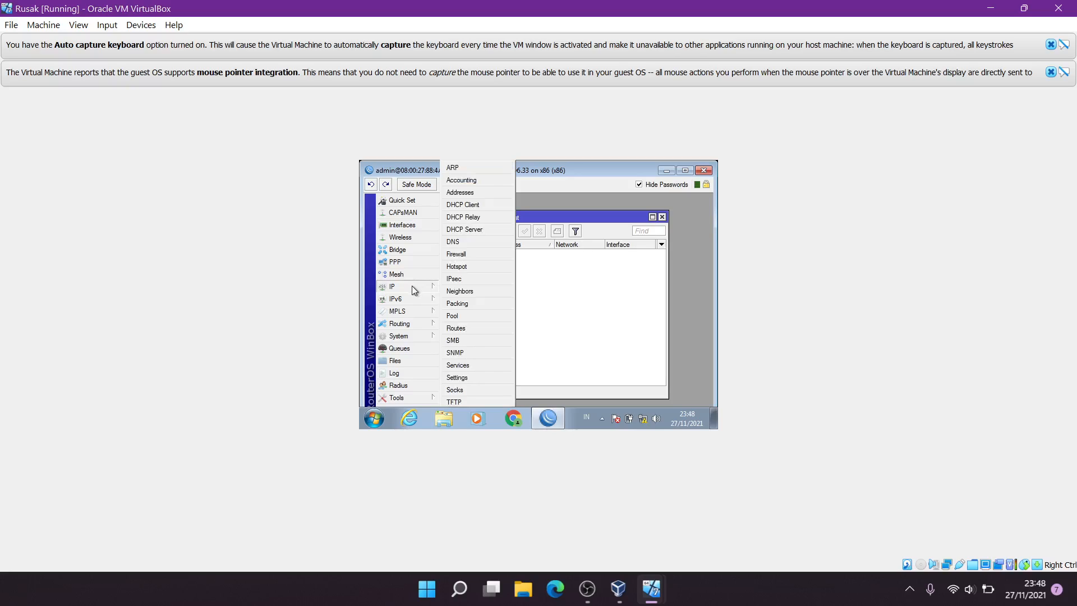
pyautogui.click(470, 208)
pyautogui.moveTo(504, 210); pyautogui.dragTo(510, 283)
pyautogui.click(459, 309)
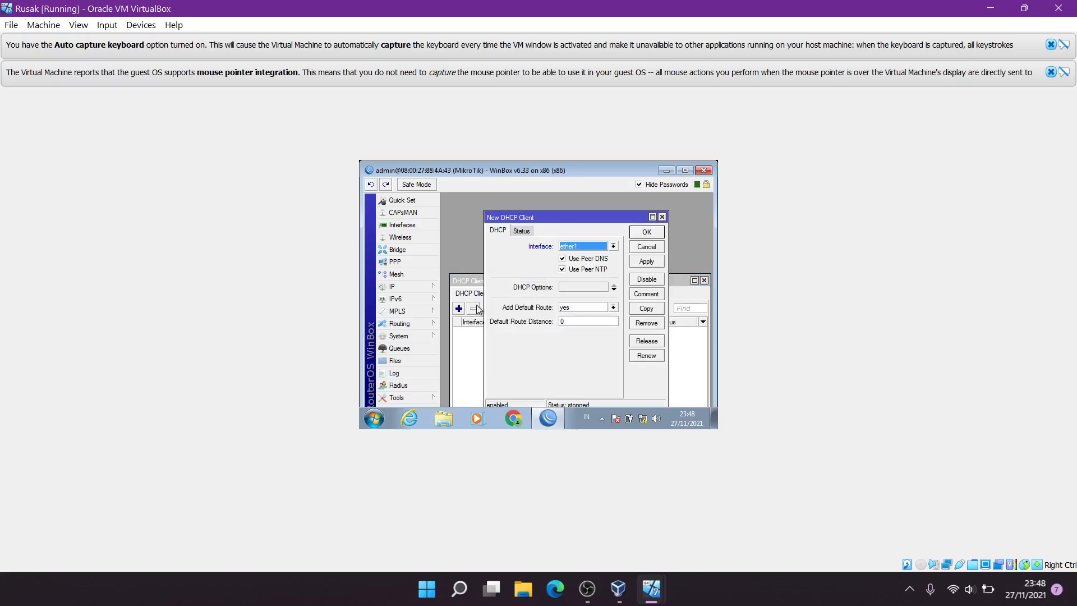
pyautogui.click(646, 263)
pyautogui.click(628, 299)
pyautogui.click(647, 232)
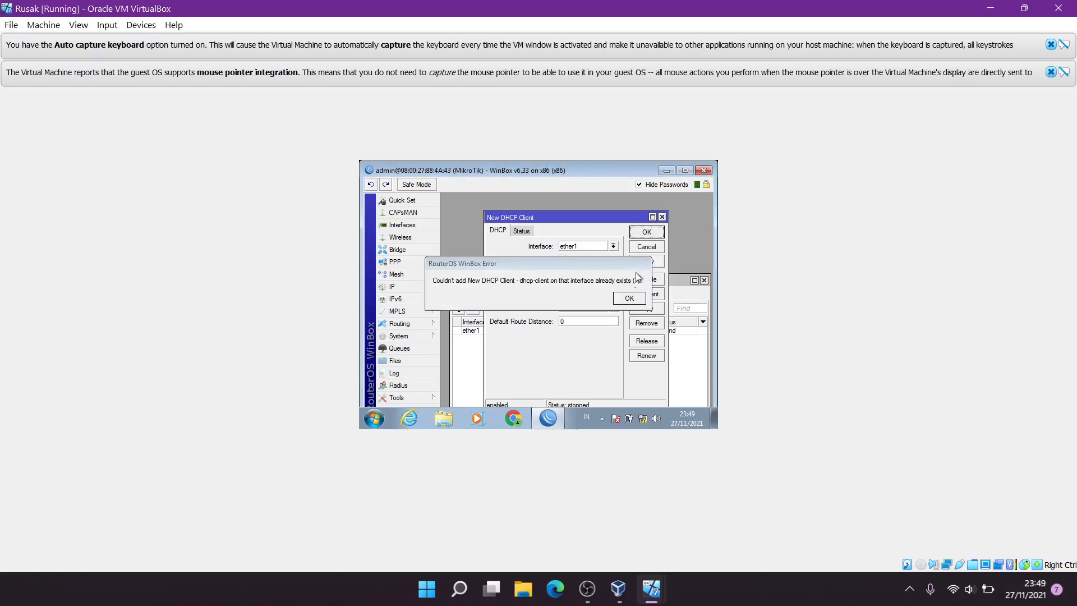
pyautogui.click(632, 299)
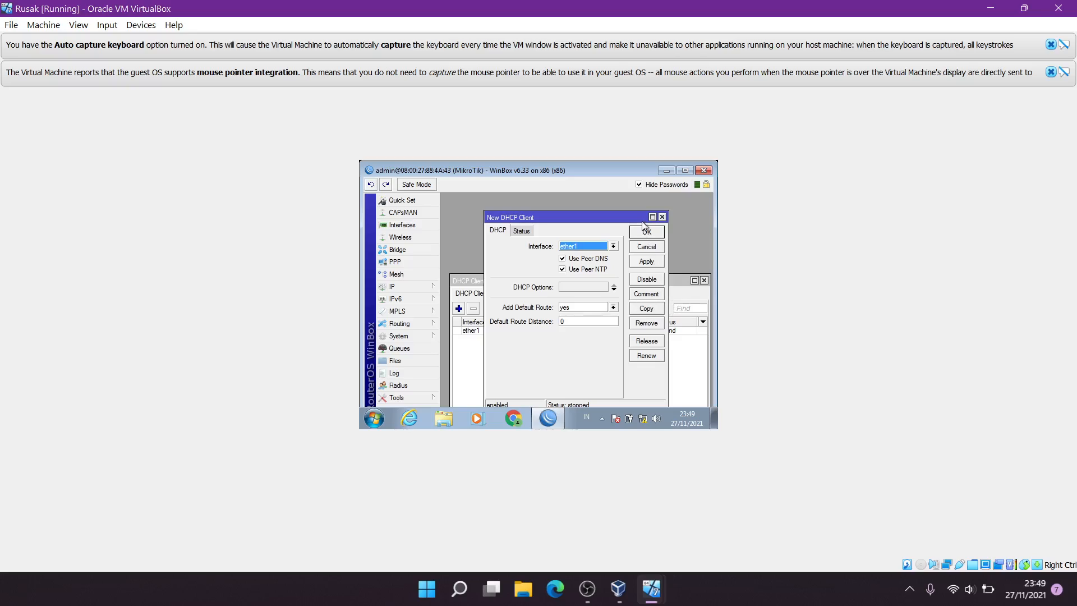
pyautogui.click(662, 217)
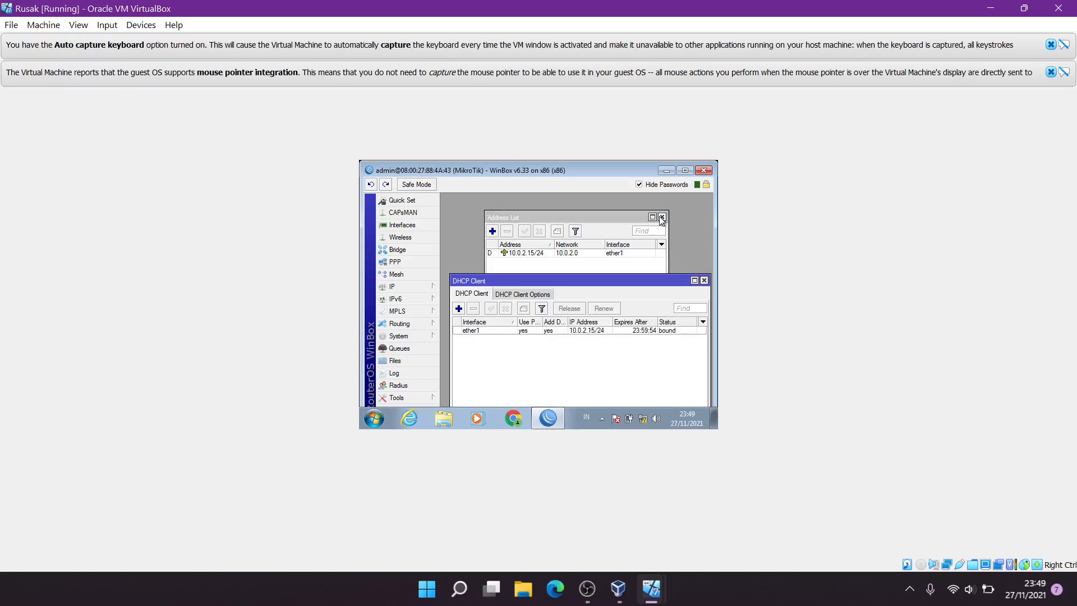
pyautogui.click(602, 331)
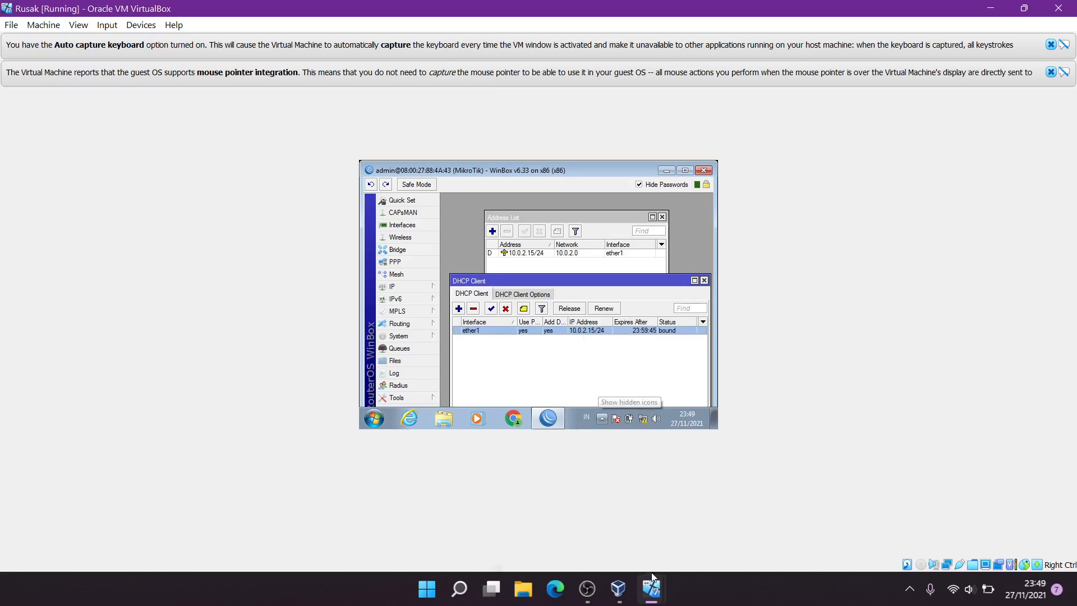
pyautogui.moveTo(651, 588)
pyautogui.click(708, 544)
pyautogui.press('Up')
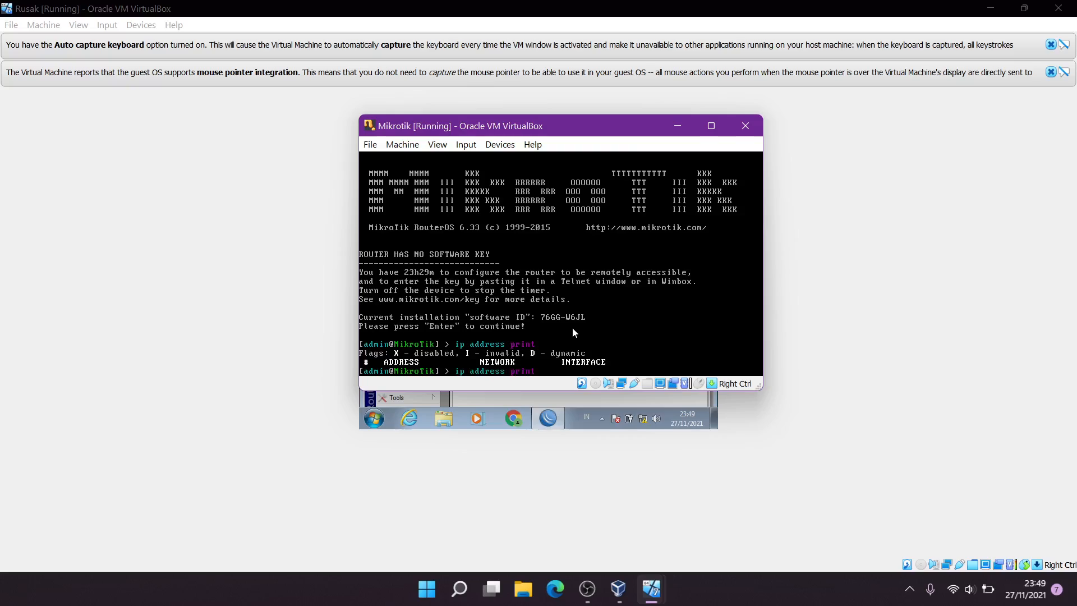
pyautogui.press('Return')
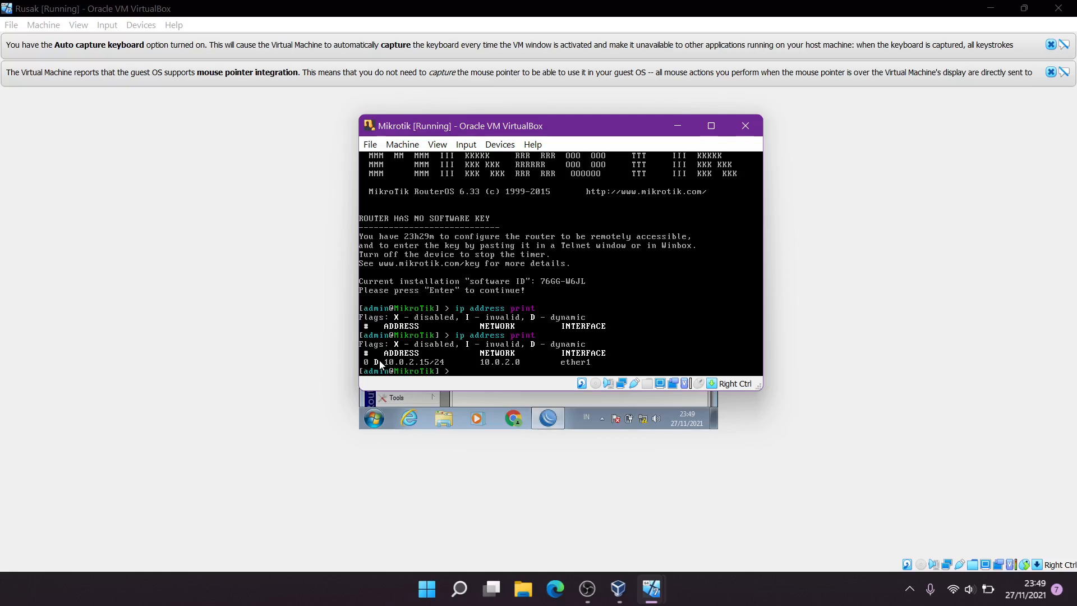
pyautogui.click(399, 363)
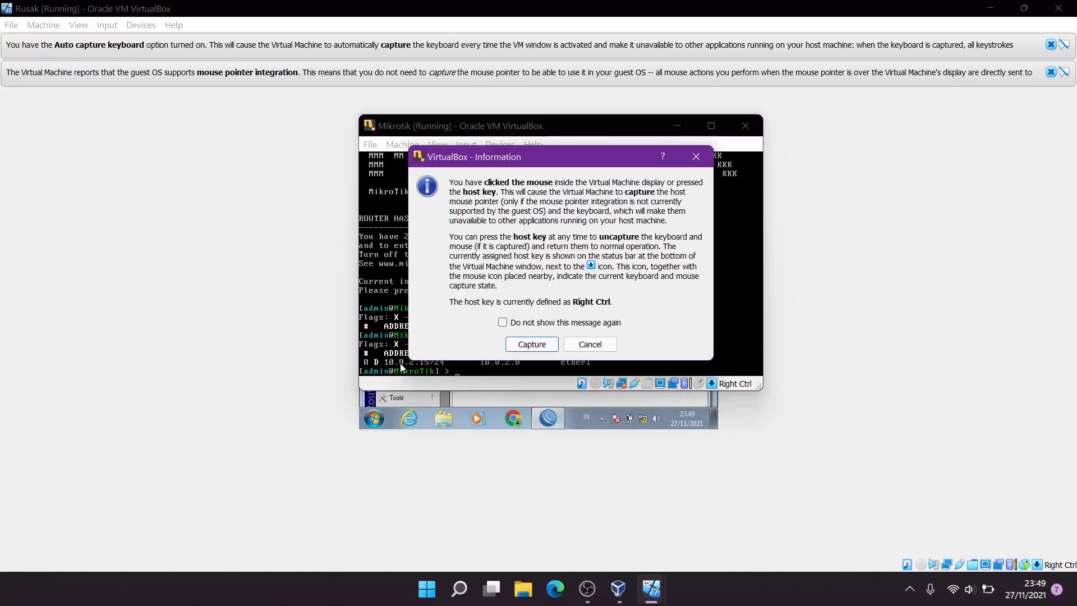
pyautogui.click(590, 345)
pyautogui.click(833, 297)
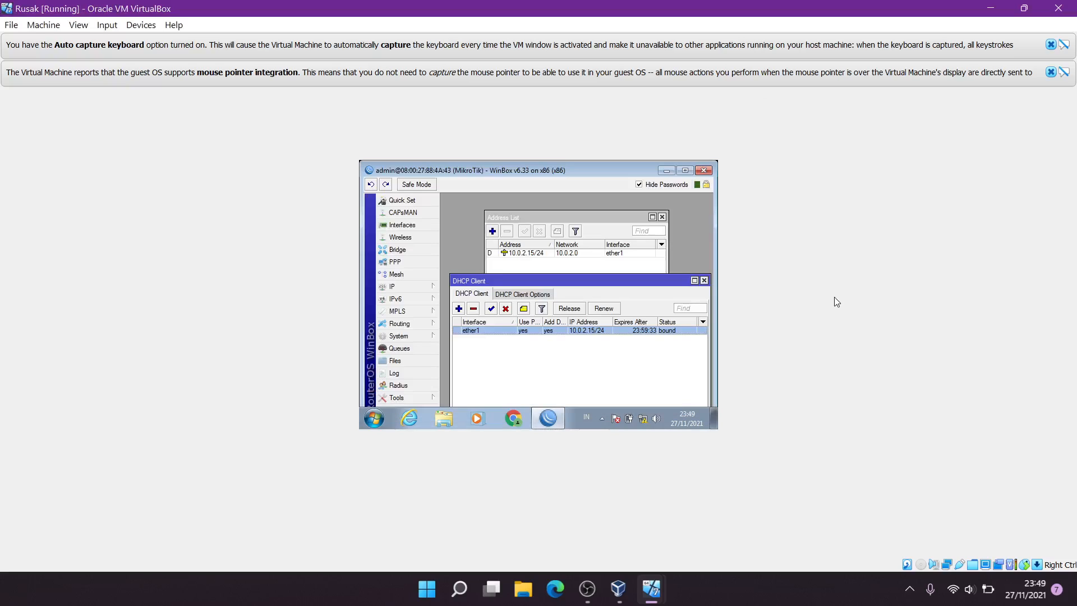
# Remove the dynamic 10.0.2.15/24 address from the address list
pyautogui.click(575, 264)
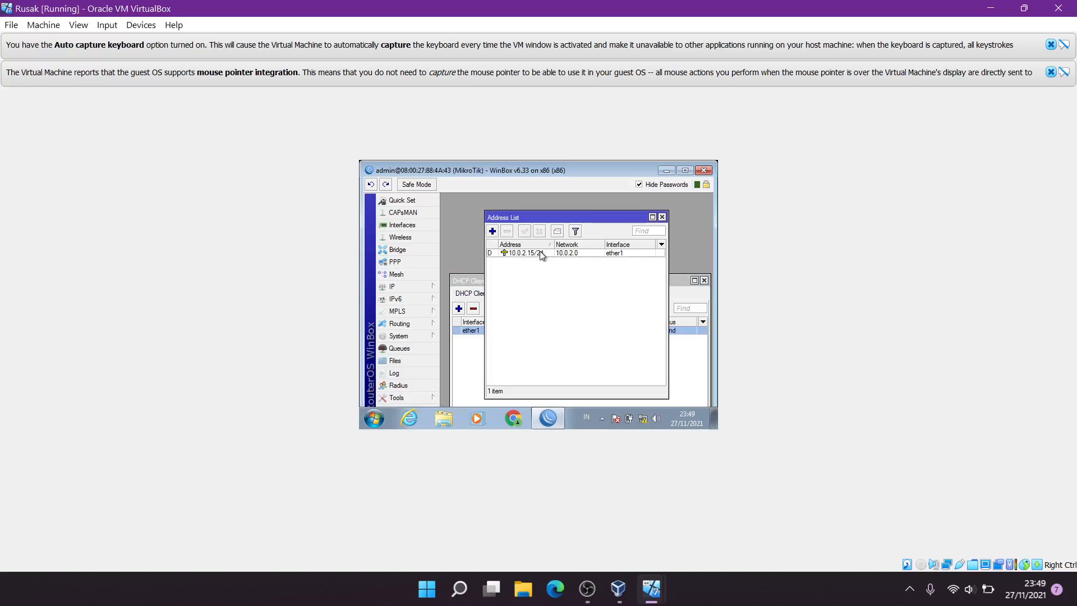
pyautogui.click(541, 253)
pyautogui.click(507, 232)
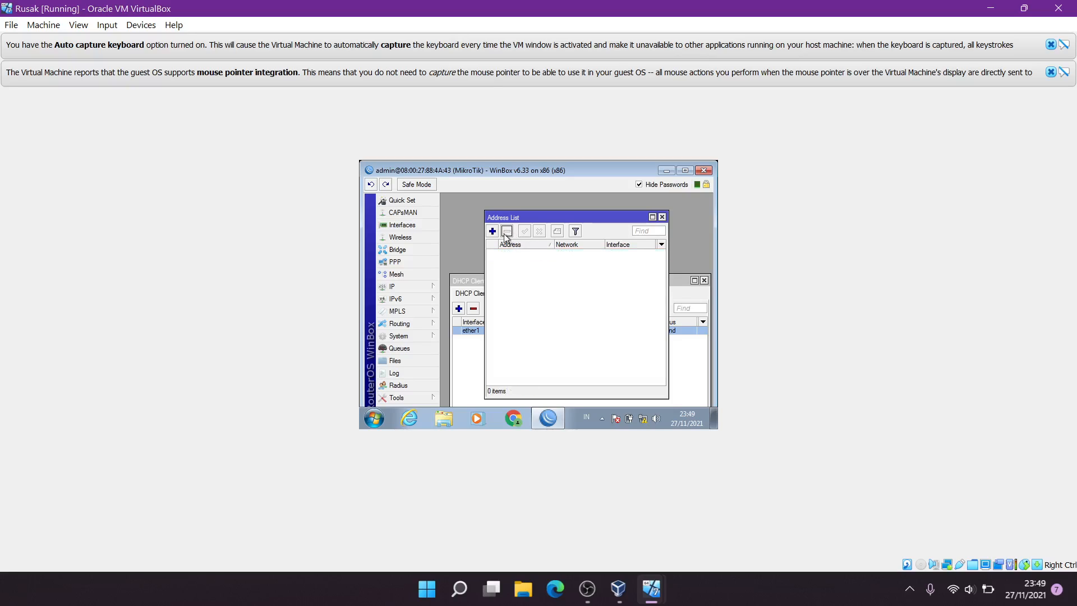
# Add 10.0.2.15/24 as a static address on ether1
pyautogui.click(493, 231)
pyautogui.click(478, 286)
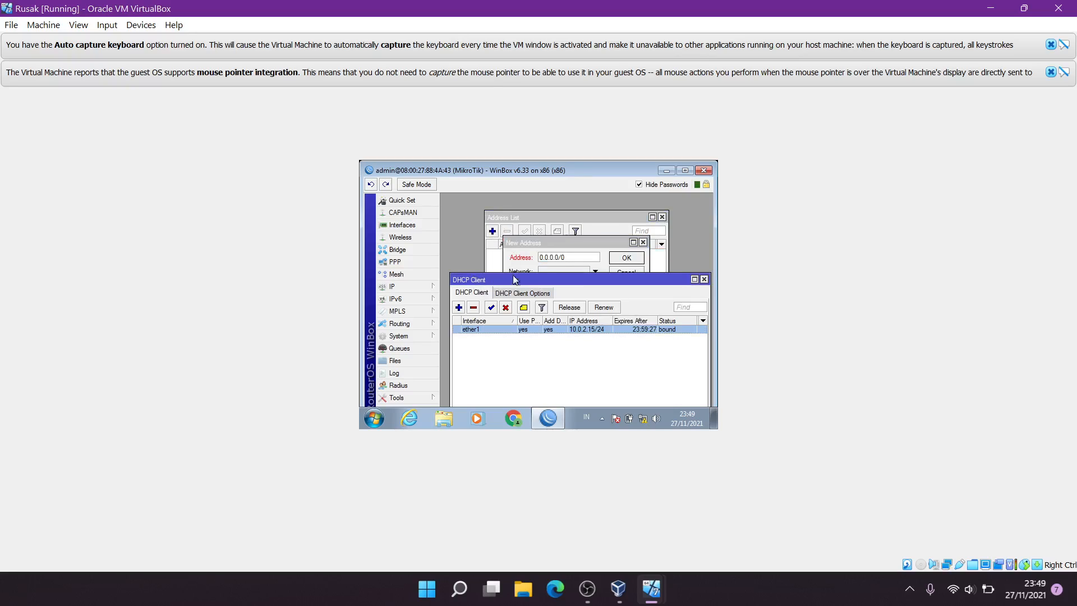
pyautogui.moveTo(558, 243); pyautogui.dragTo(591, 348)
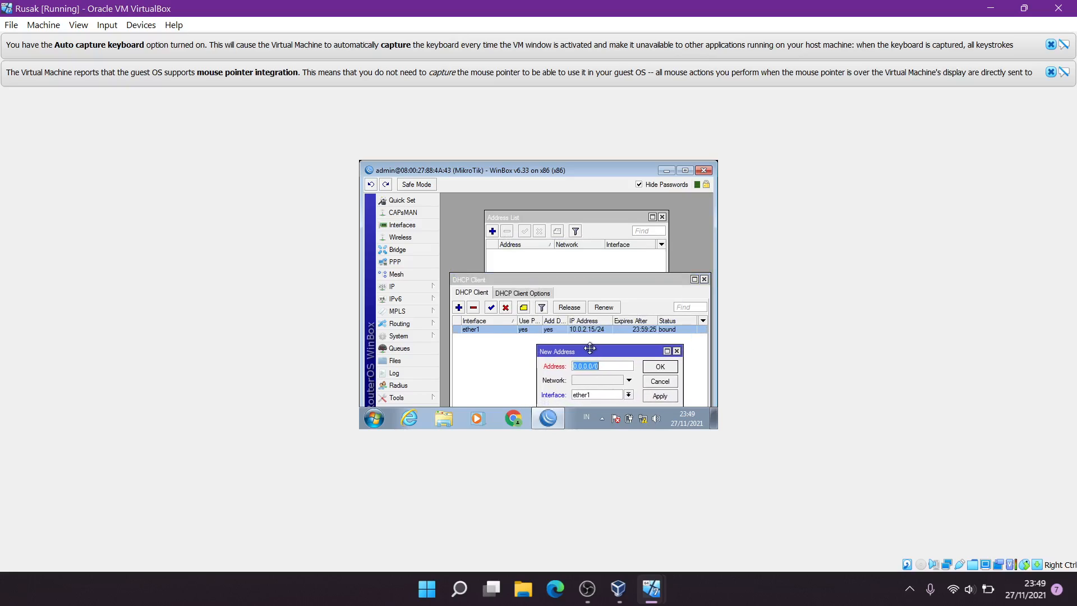
pyautogui.write('10.0.2.15/24')
pyautogui.click(631, 395)
pyautogui.click(622, 379)
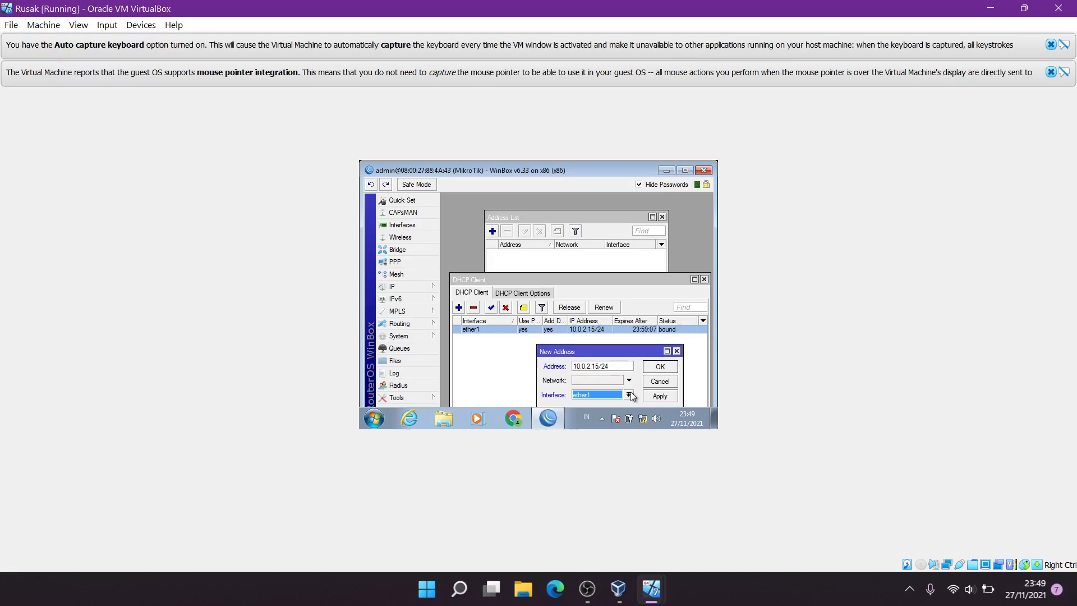
pyautogui.click(663, 398)
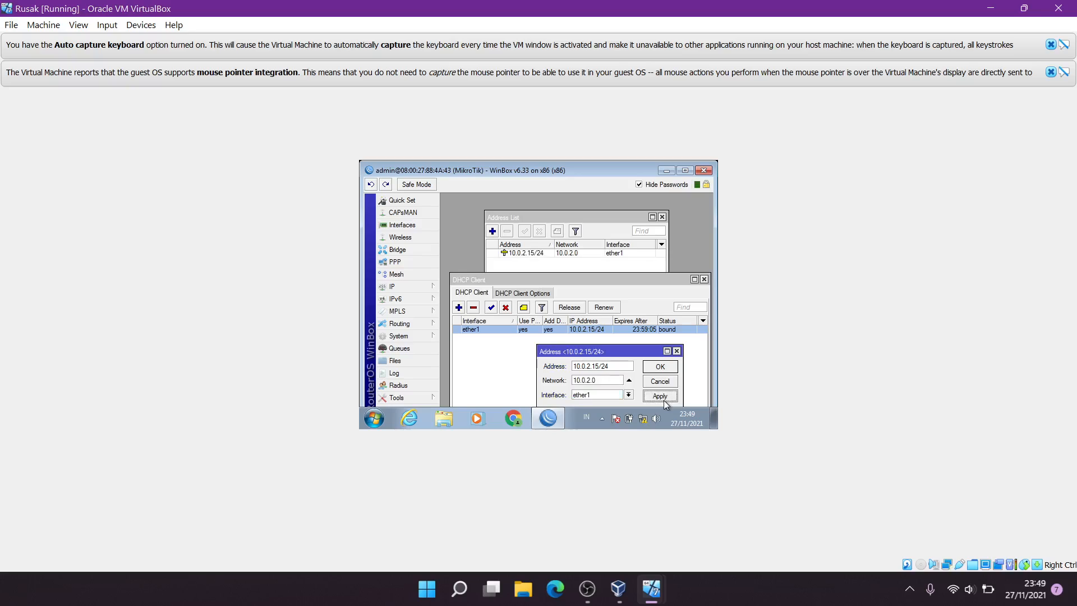
pyautogui.click(666, 369)
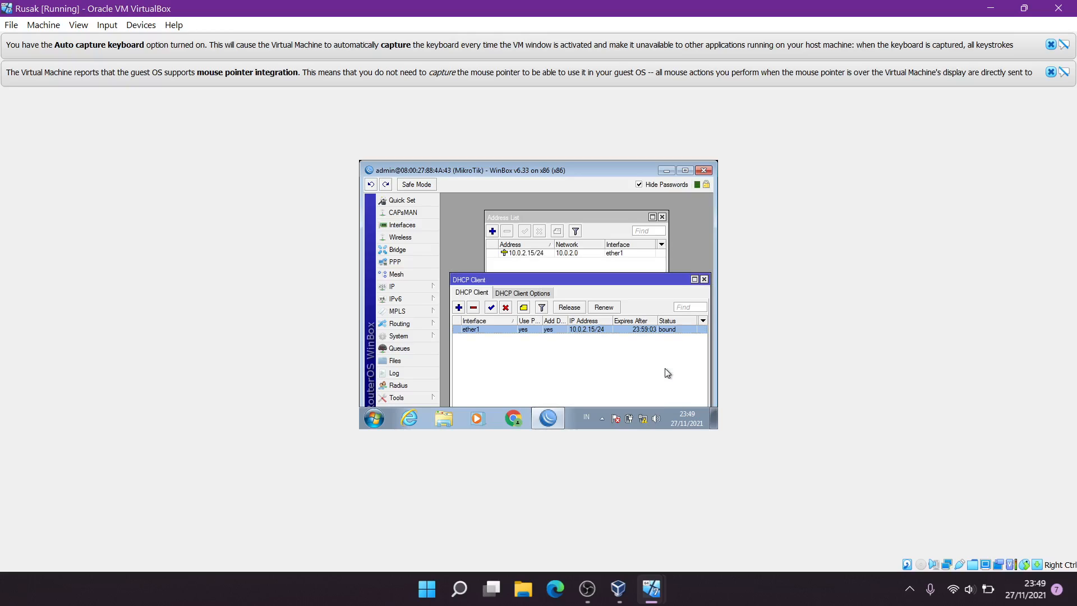
pyautogui.click(493, 232)
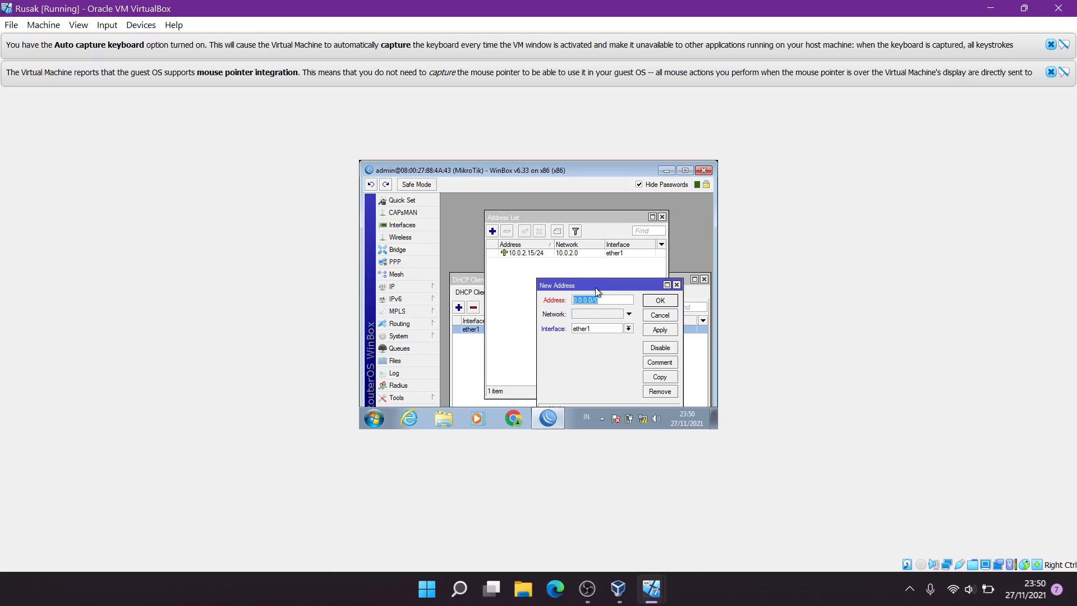
# Add address 192.168.10.1/24 on ether2 to the router and close the Address List
pyautogui.write('192.168.10.1/24')
pyautogui.click(655, 334)
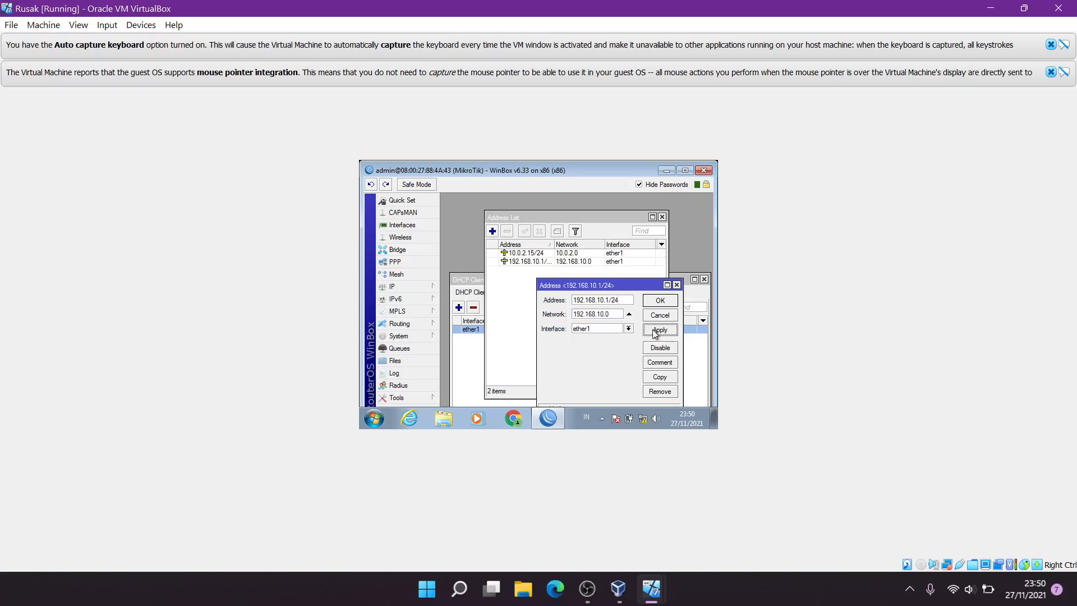
pyautogui.click(631, 329)
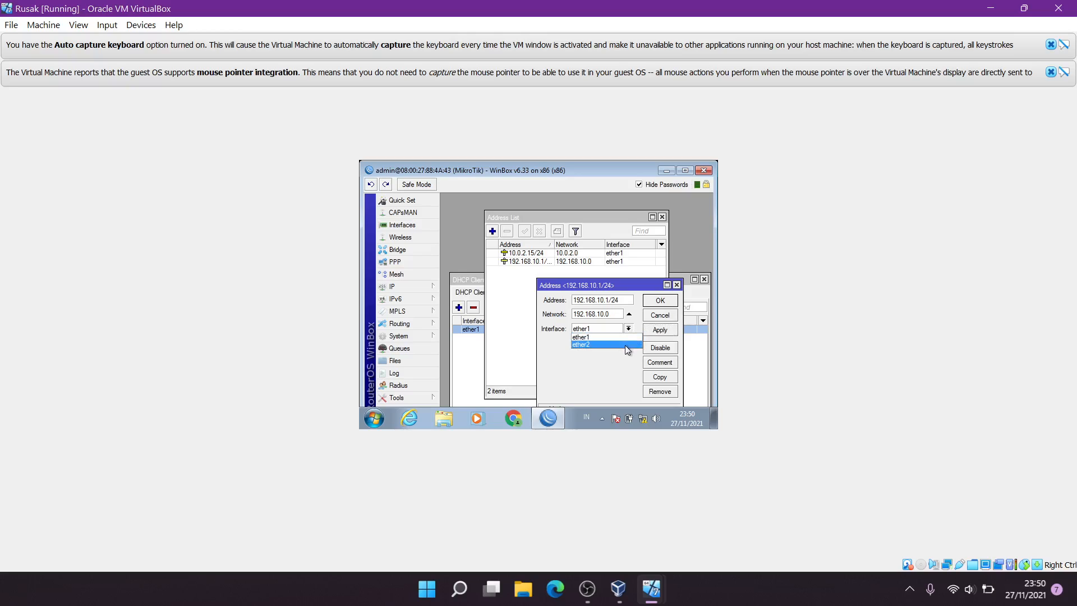
pyautogui.click(625, 345)
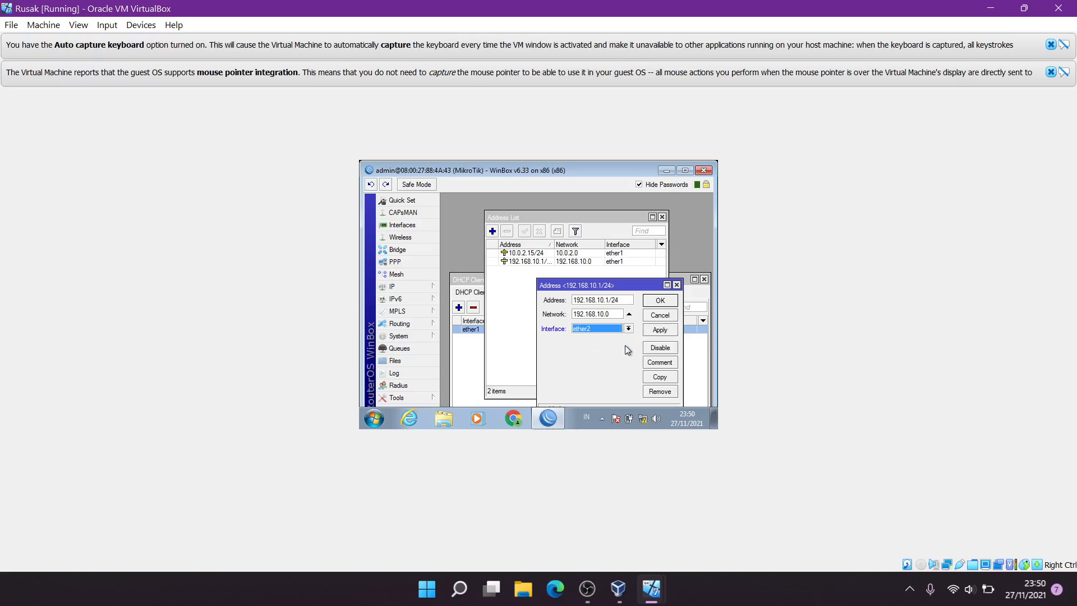
pyautogui.click(657, 331)
pyautogui.click(659, 301)
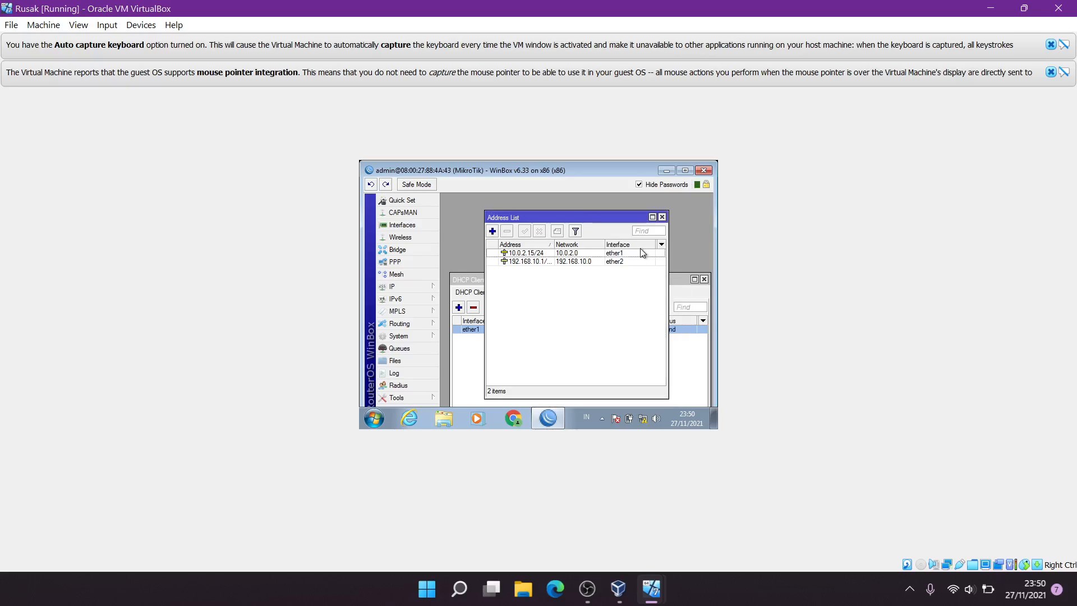
pyautogui.click(662, 217)
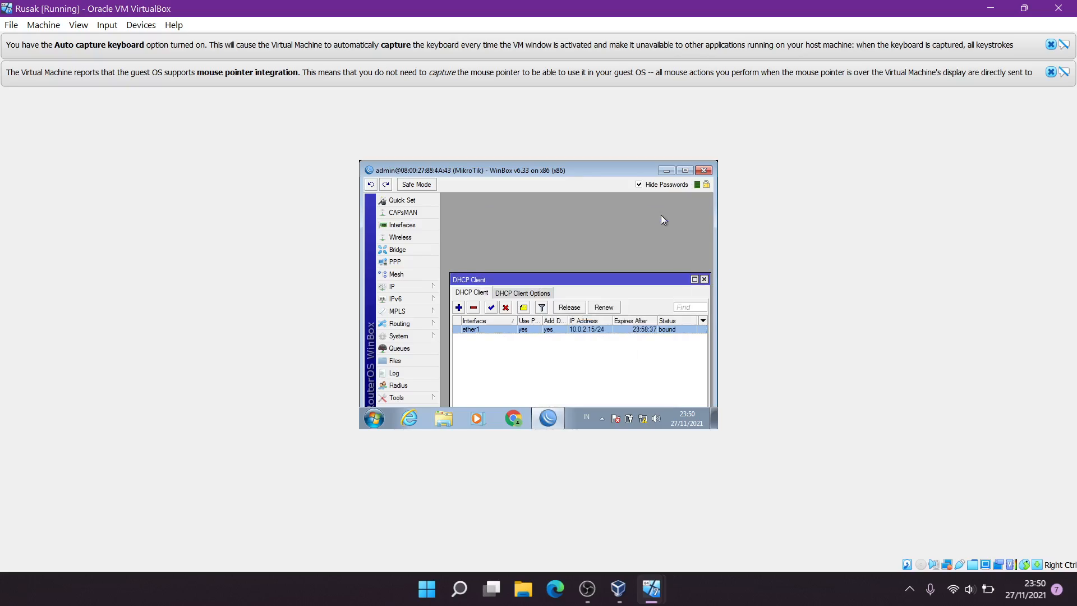
# Close the DHCP Client window and open the DHCP Server list
pyautogui.click(704, 279)
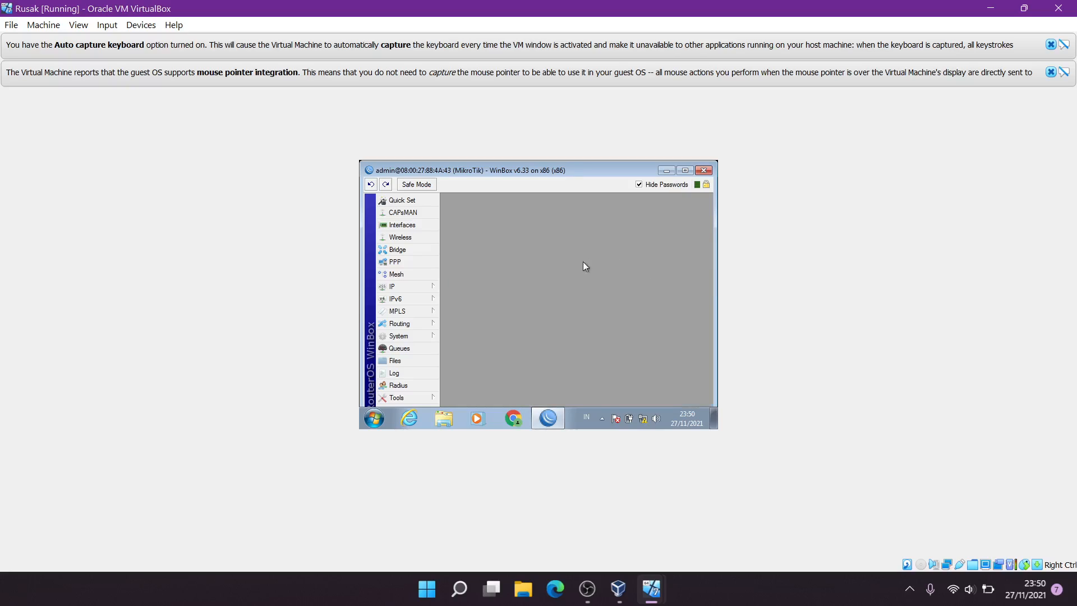
pyautogui.click(425, 284)
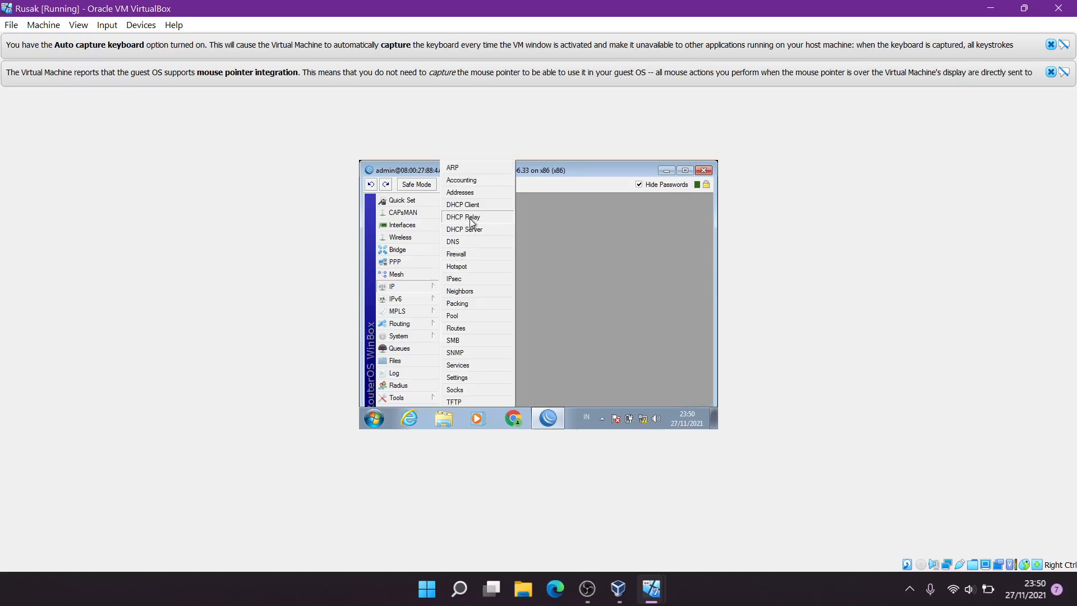
pyautogui.click(478, 230)
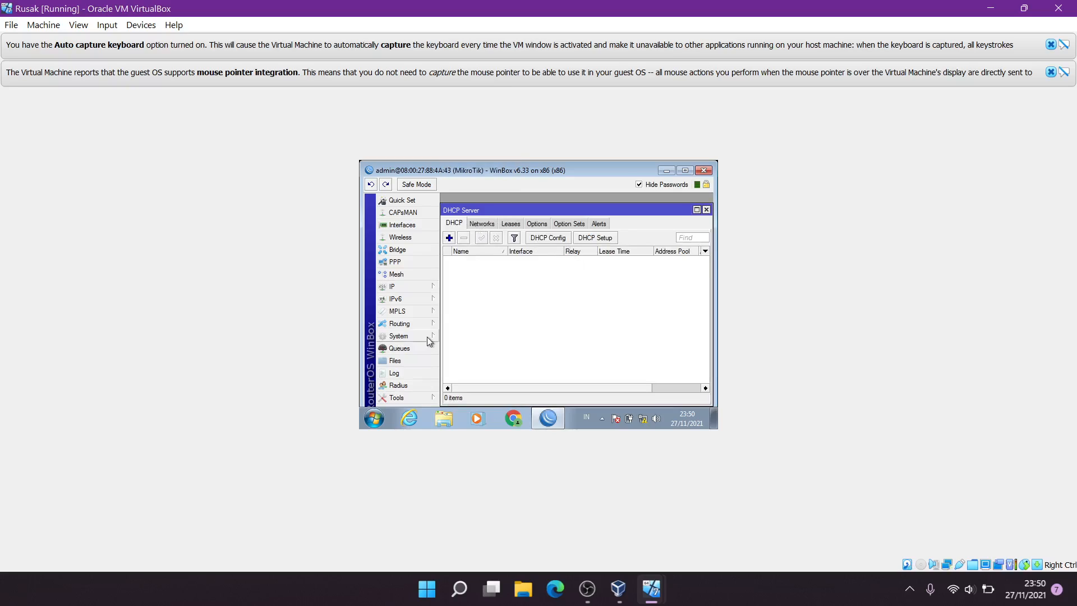
# Set the router's DNS servers to 8.8.8.8 and 8.8.4.4
pyautogui.click(427, 289)
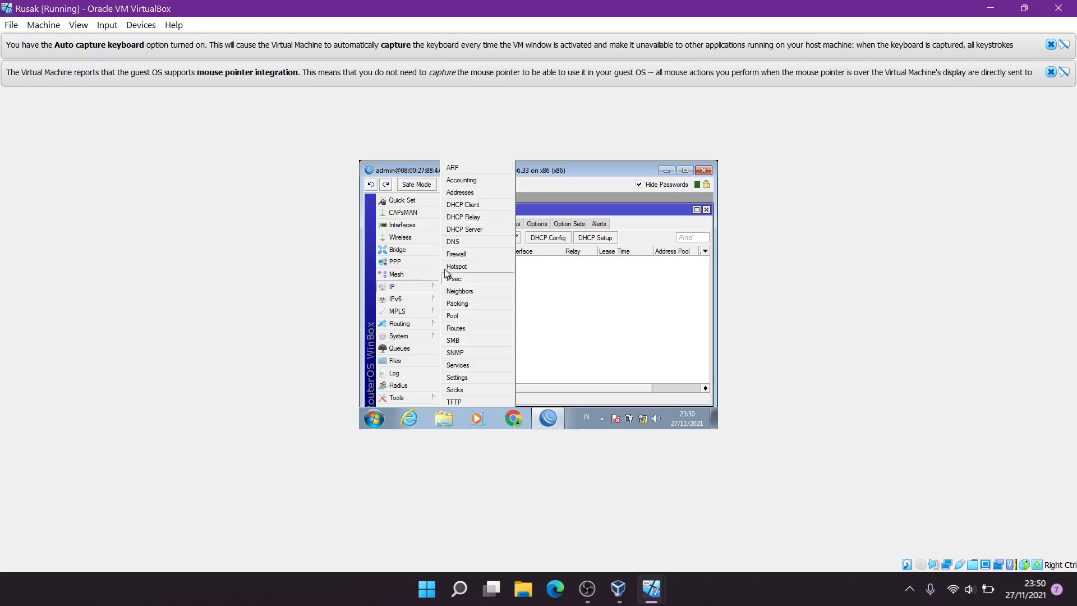
pyautogui.click(464, 241)
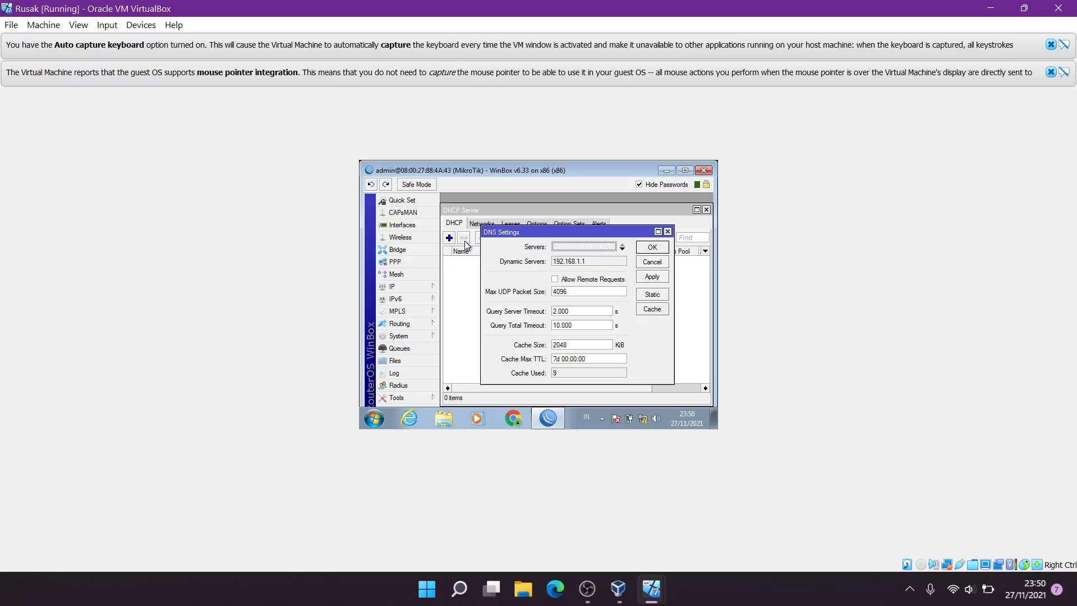
pyautogui.click(572, 248)
pyautogui.write('8.8.8.8')
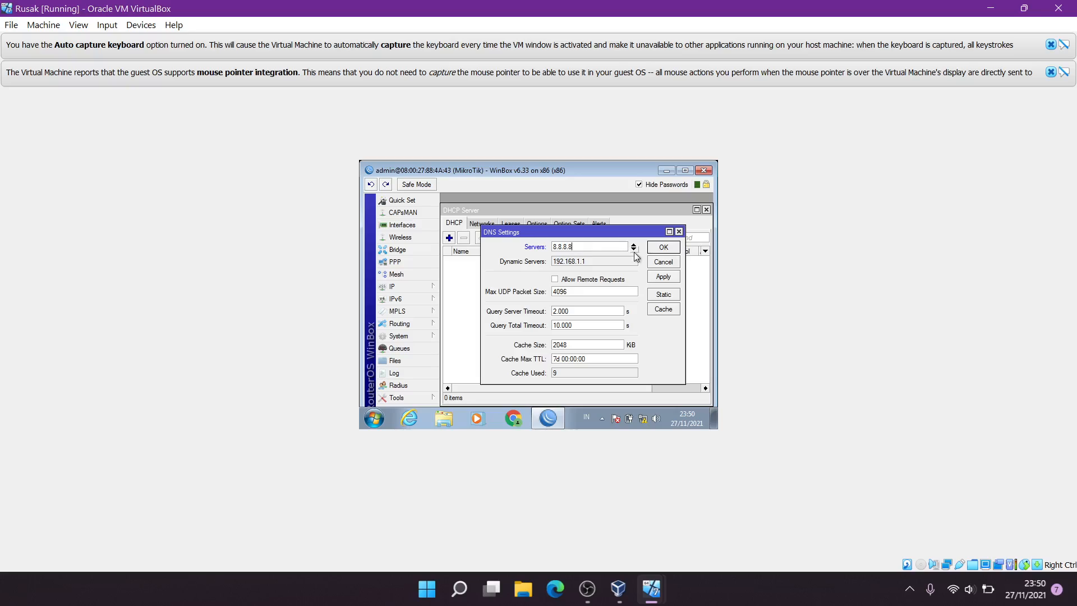
pyautogui.click(634, 250)
pyautogui.write('8')
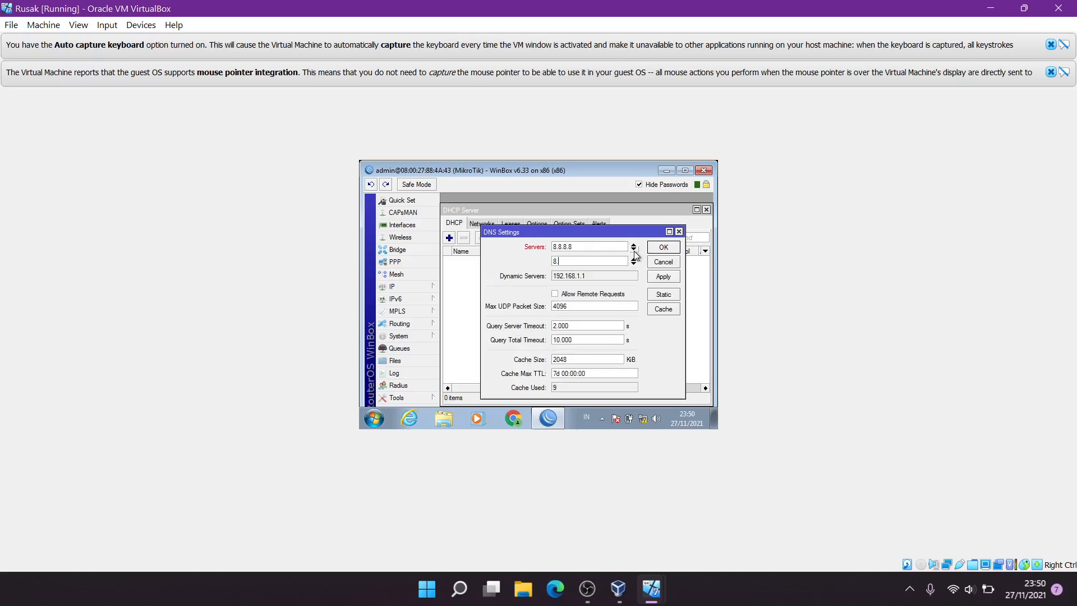
pyautogui.write('.8.44')
pyautogui.press('BackSpace')
pyautogui.write('.4')
pyautogui.click(665, 248)
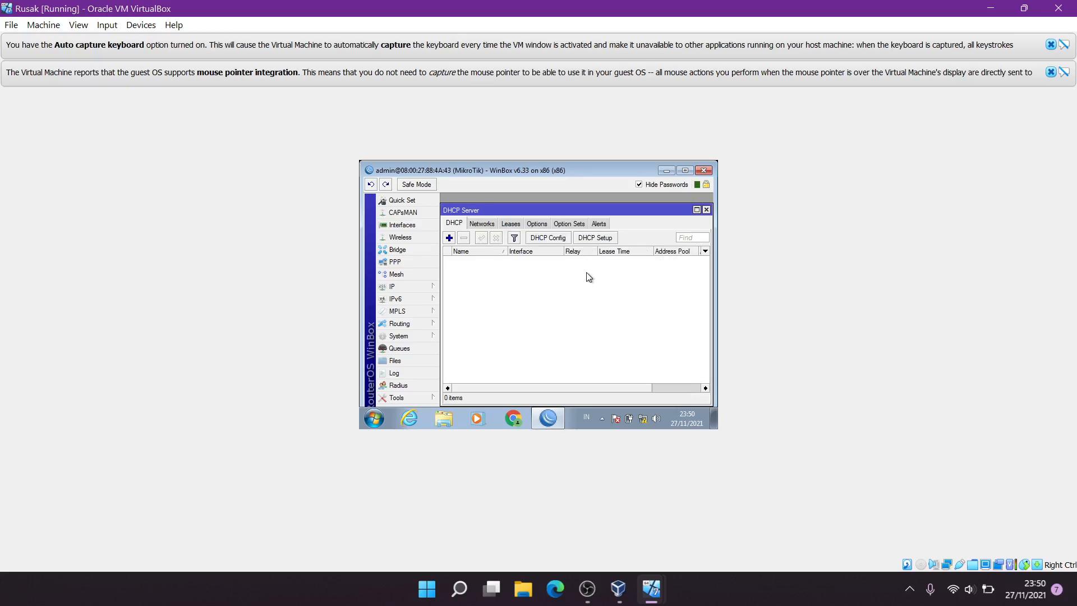
# Run DHCP Setup on ether2 with gateway 192.168.10.1, pool dhcp_pool1 and lease time 00:10:00
pyautogui.click(607, 240)
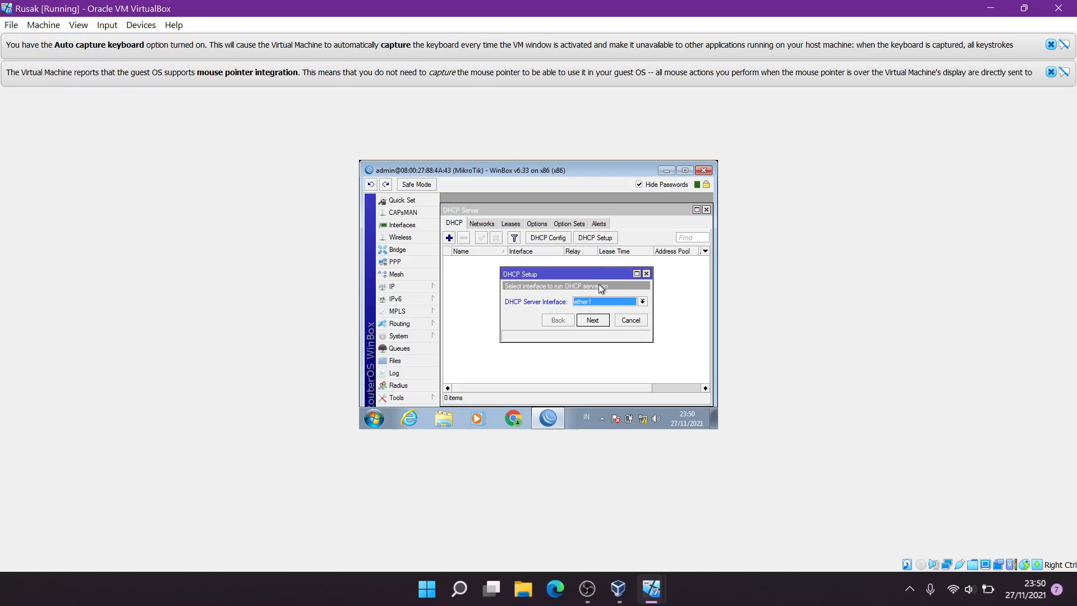
pyautogui.click(598, 299)
pyautogui.click(596, 314)
pyautogui.click(596, 320)
pyautogui.click(596, 321)
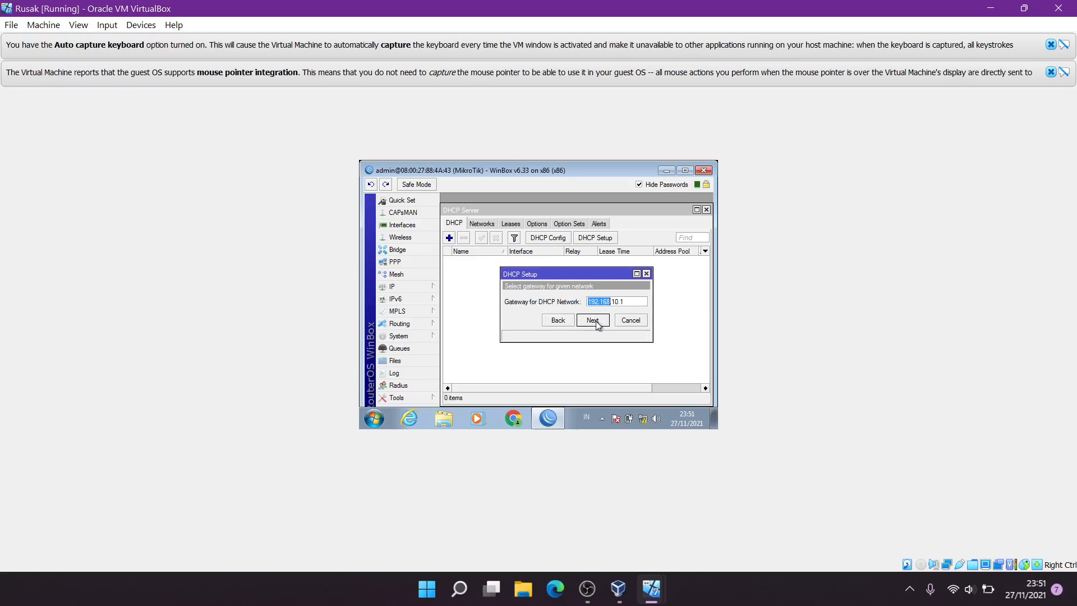
pyautogui.click(597, 324)
pyautogui.click(593, 321)
pyautogui.click(593, 320)
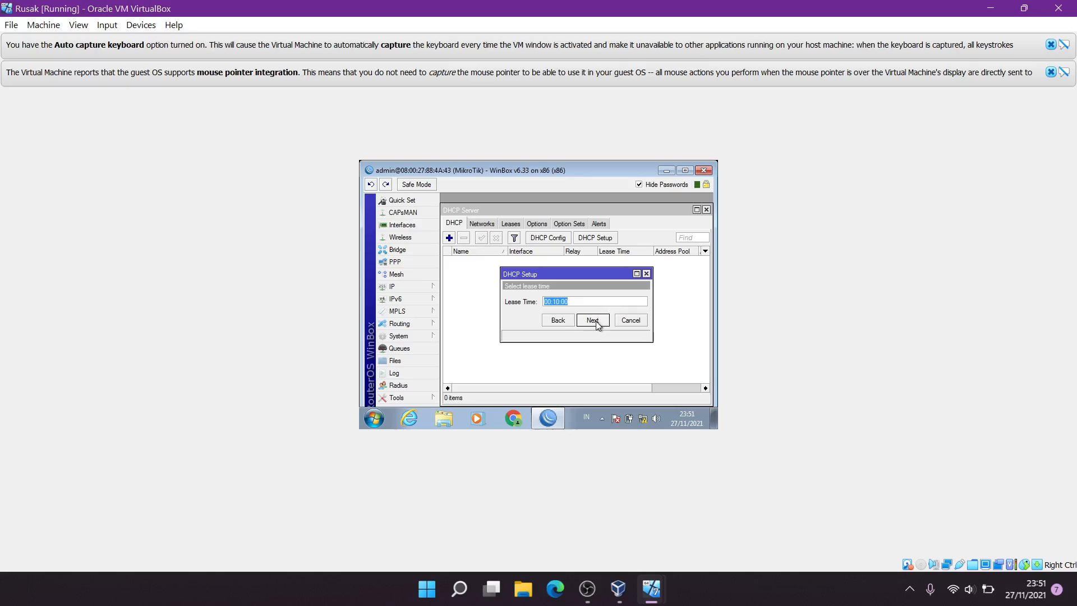
pyautogui.click(594, 320)
pyautogui.click(574, 298)
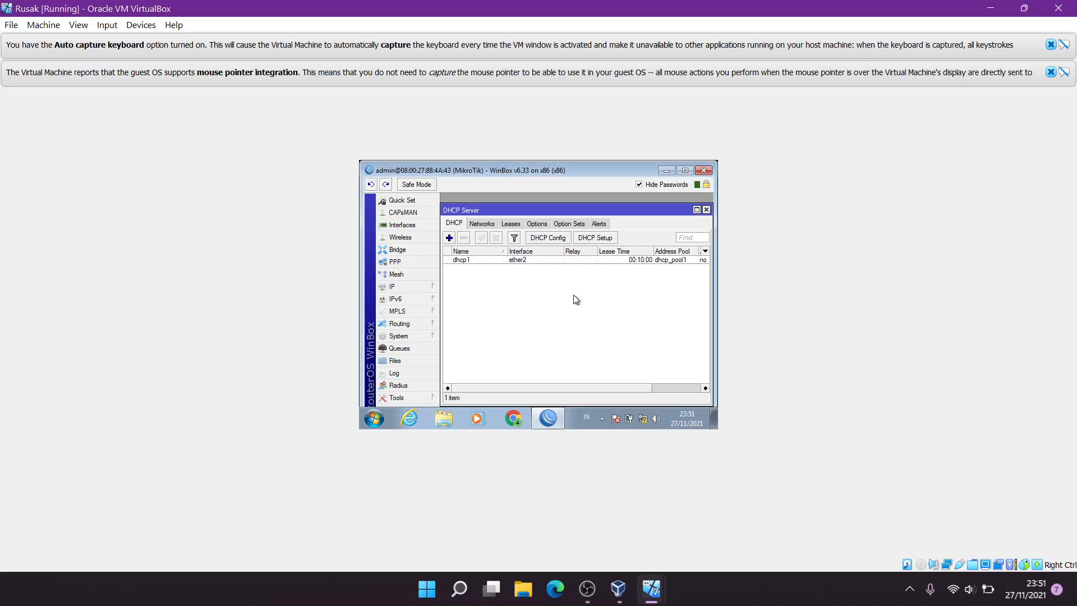
pyautogui.click(643, 418)
pyautogui.click(634, 396)
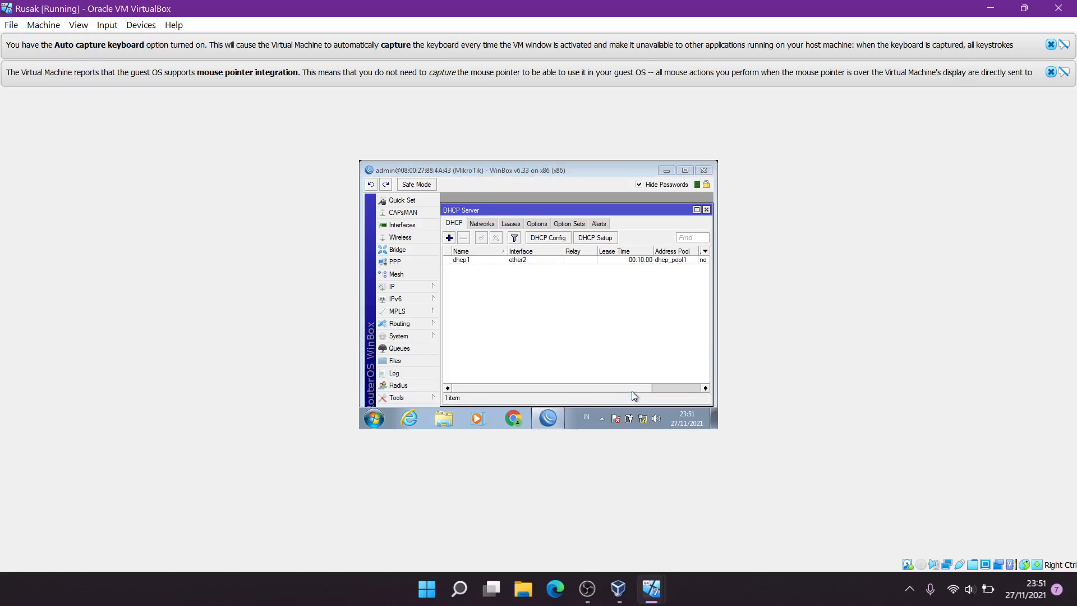
# Disable and re-enable the guest's Local Area Connection
pyautogui.click(430, 228)
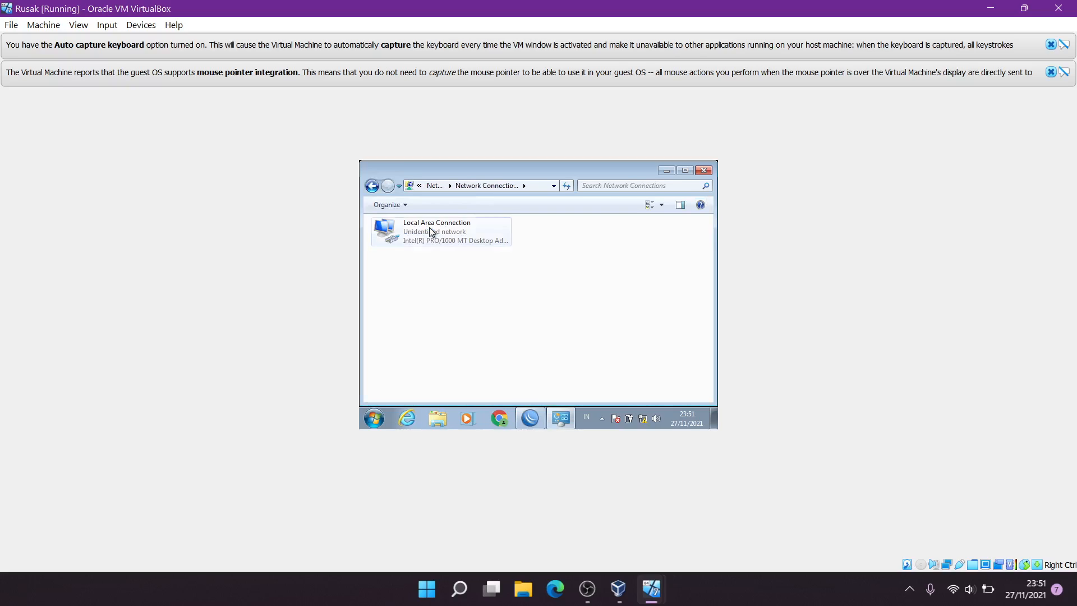
pyautogui.click(432, 229)
pyautogui.click(449, 209)
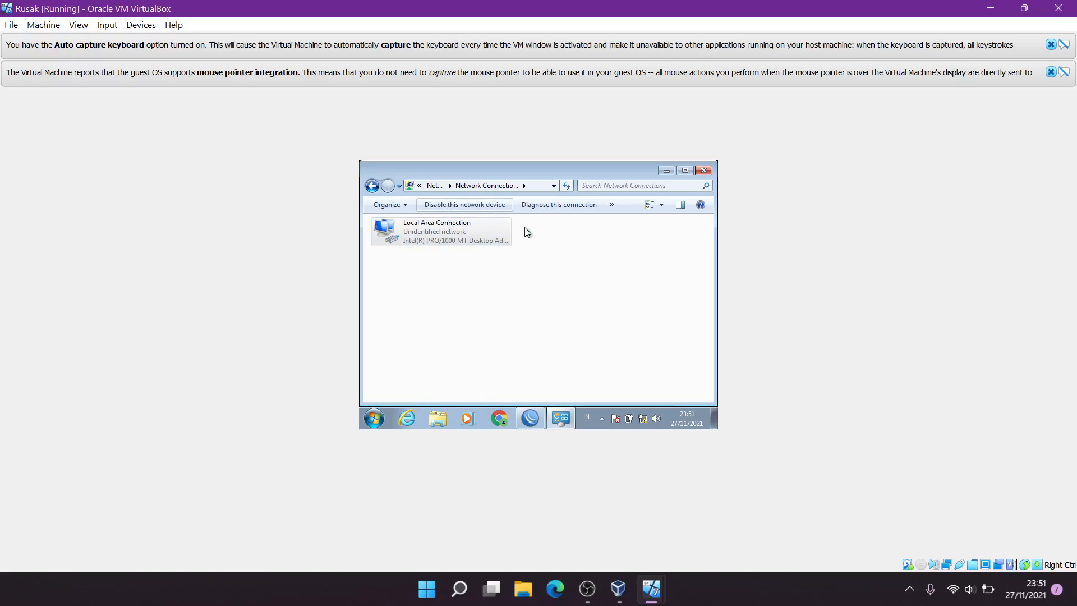
pyautogui.doubleClick(464, 227)
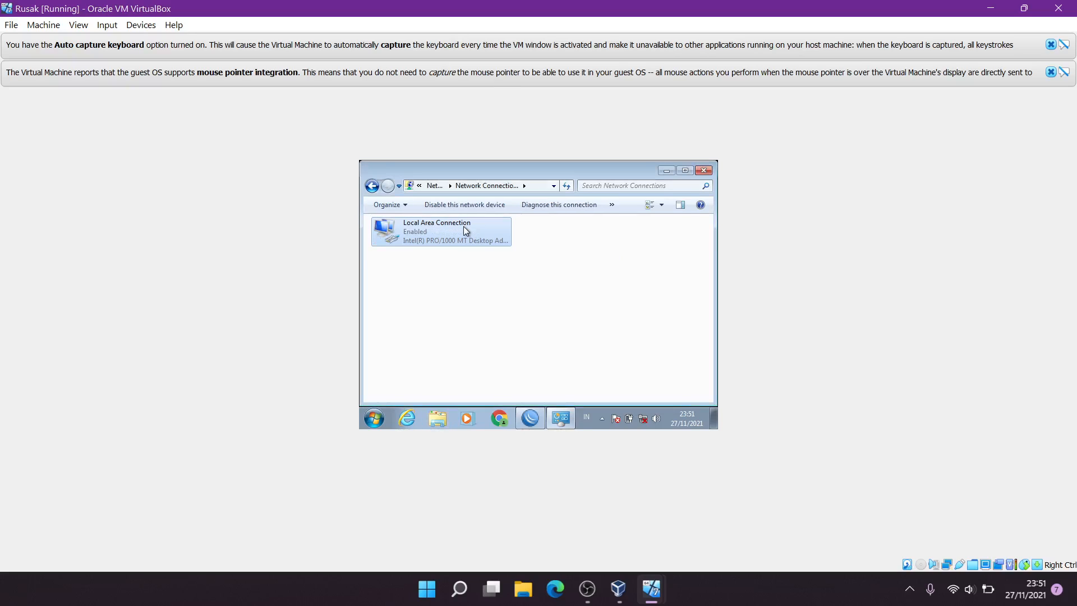
# Check the connection details: DHCP address 192.168.10.254 with gateway 192.168.10.1
pyautogui.doubleClick(473, 230)
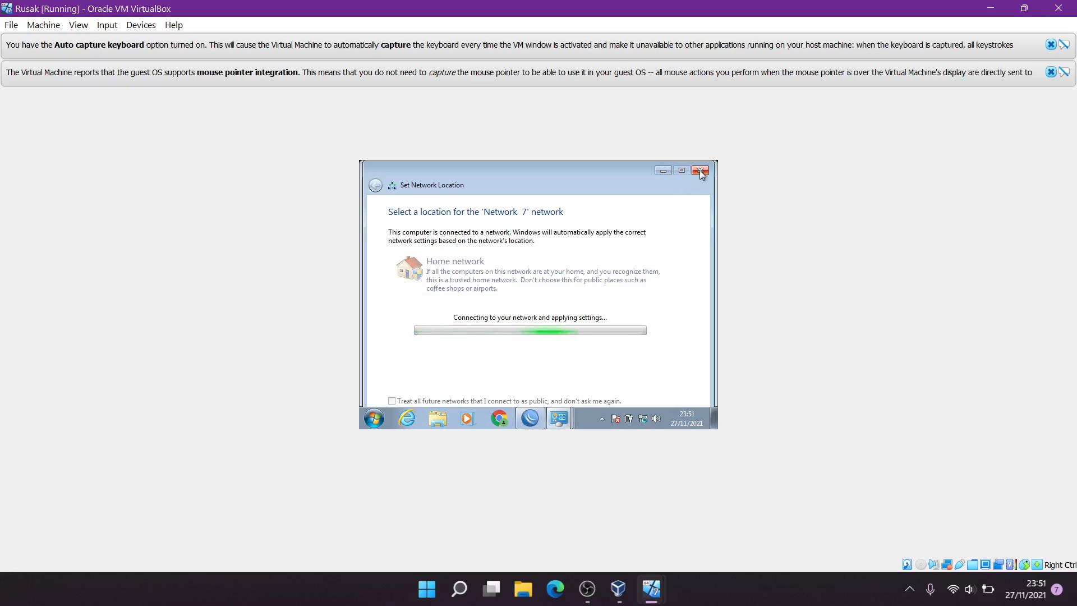
pyautogui.click(662, 172)
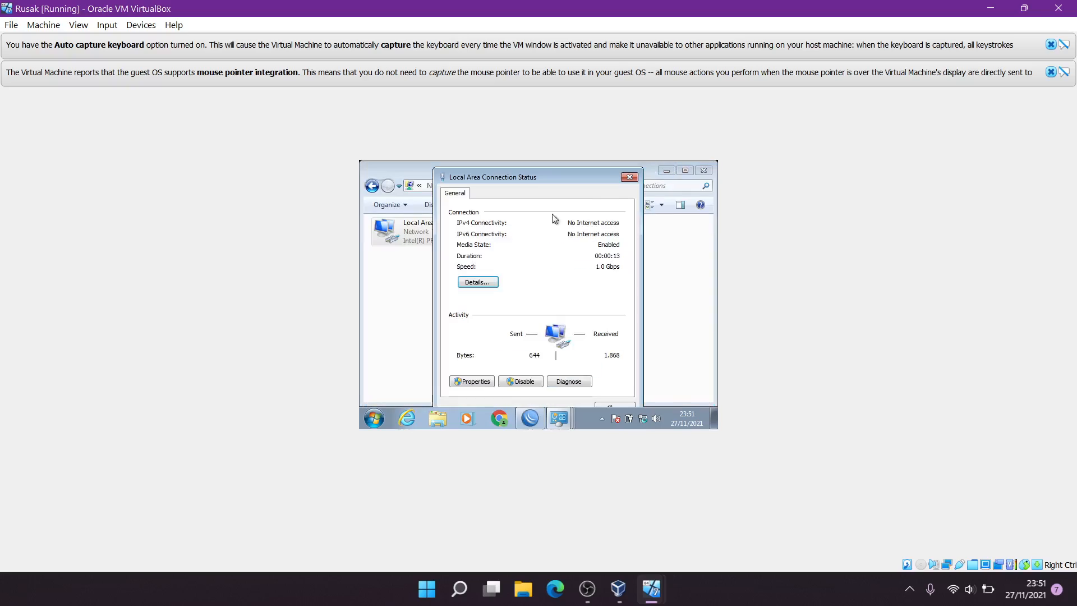
pyautogui.click(477, 282)
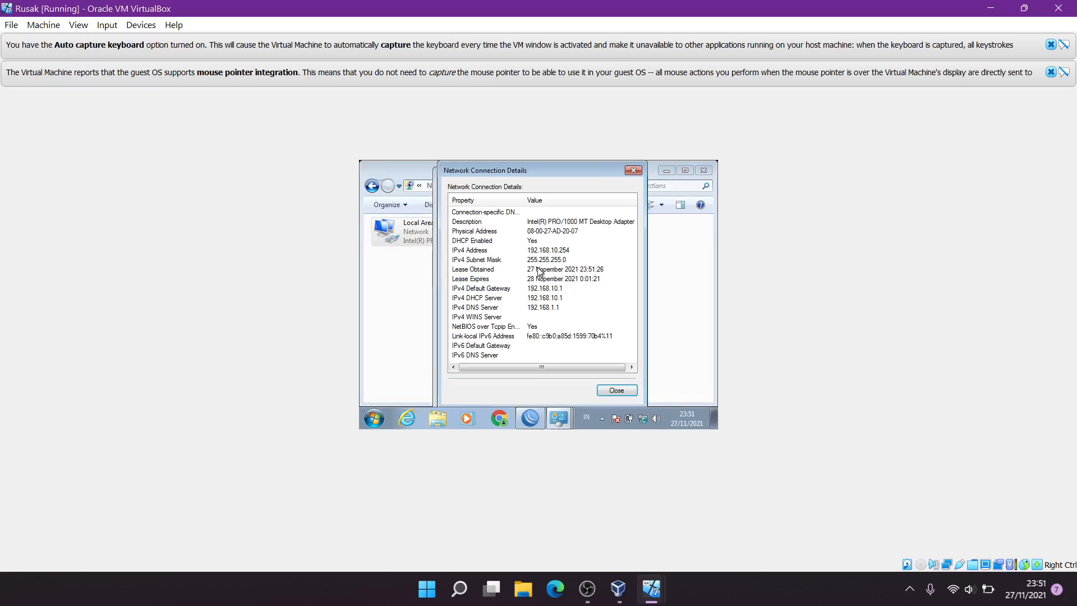
pyautogui.click(547, 252)
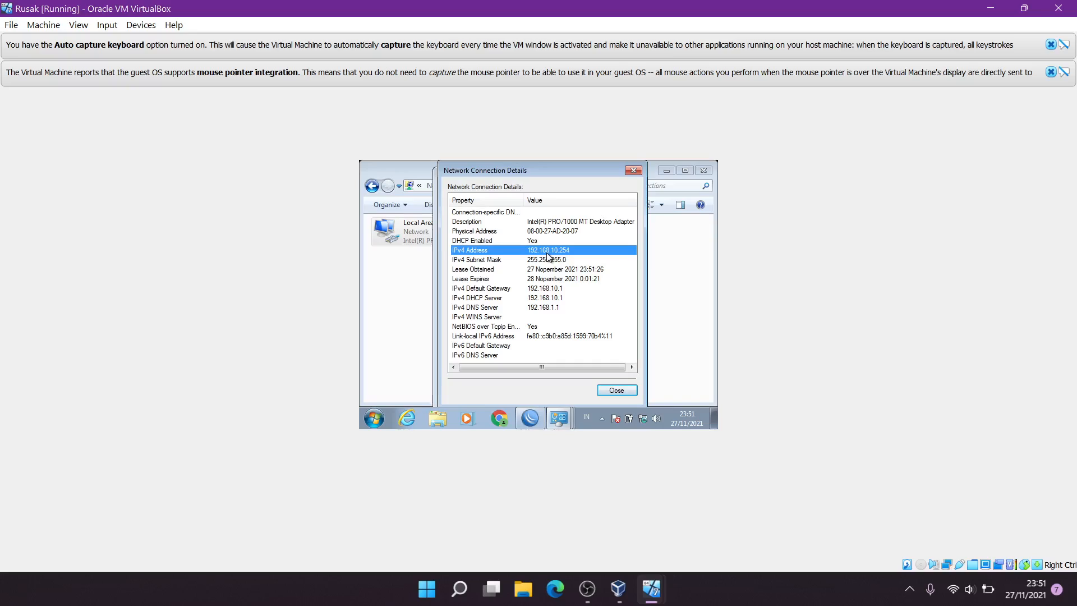
pyautogui.click(633, 170)
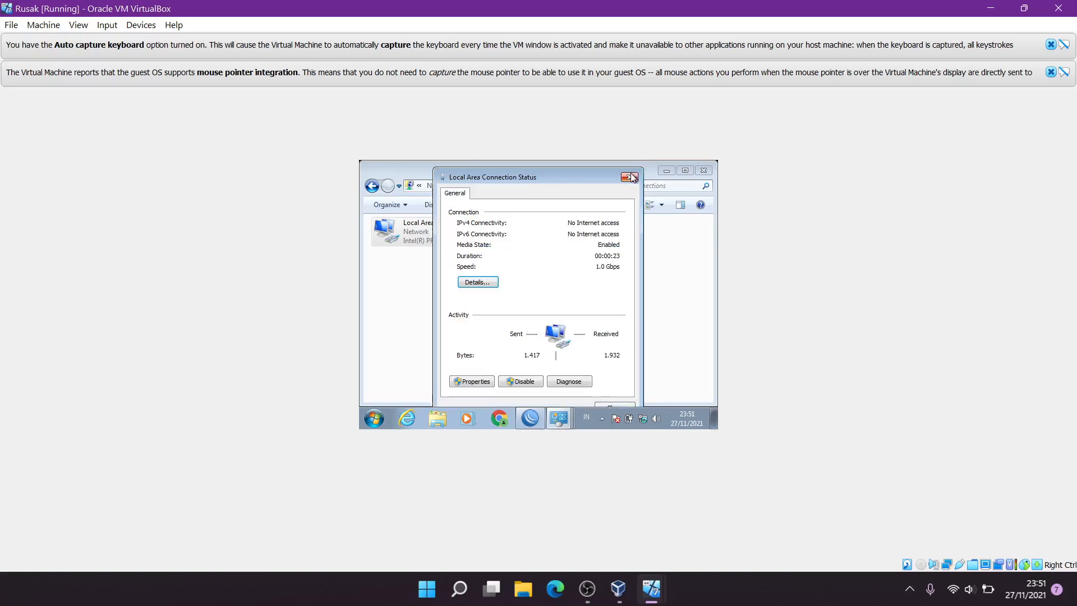
pyautogui.click(631, 171)
pyautogui.click(503, 297)
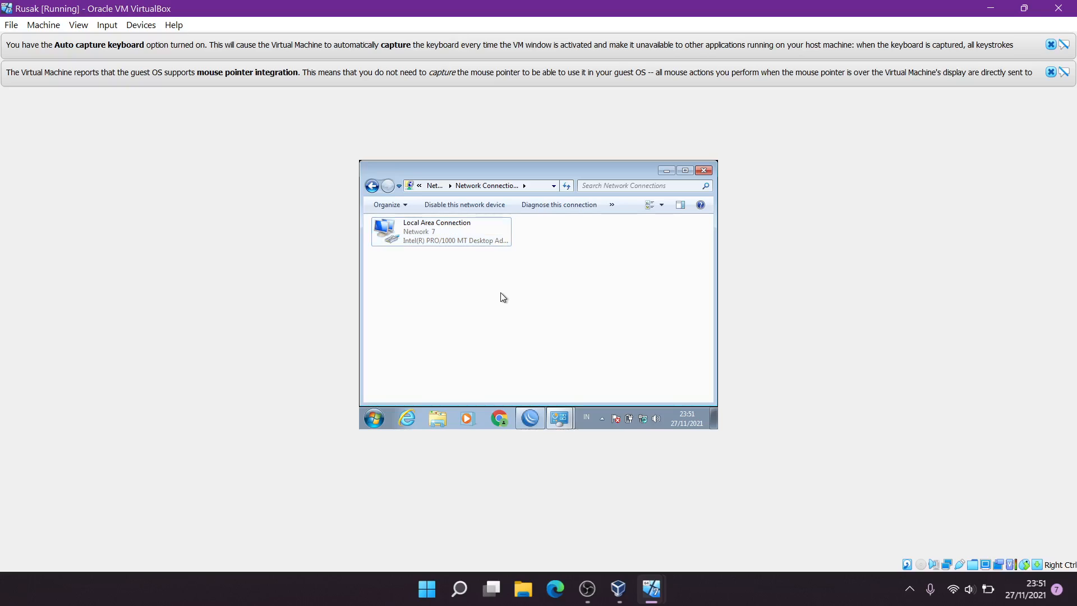
# Start a continuous ping to google.com and minimize its console
pyautogui.press('super+r')
pyautogui.press('Return')
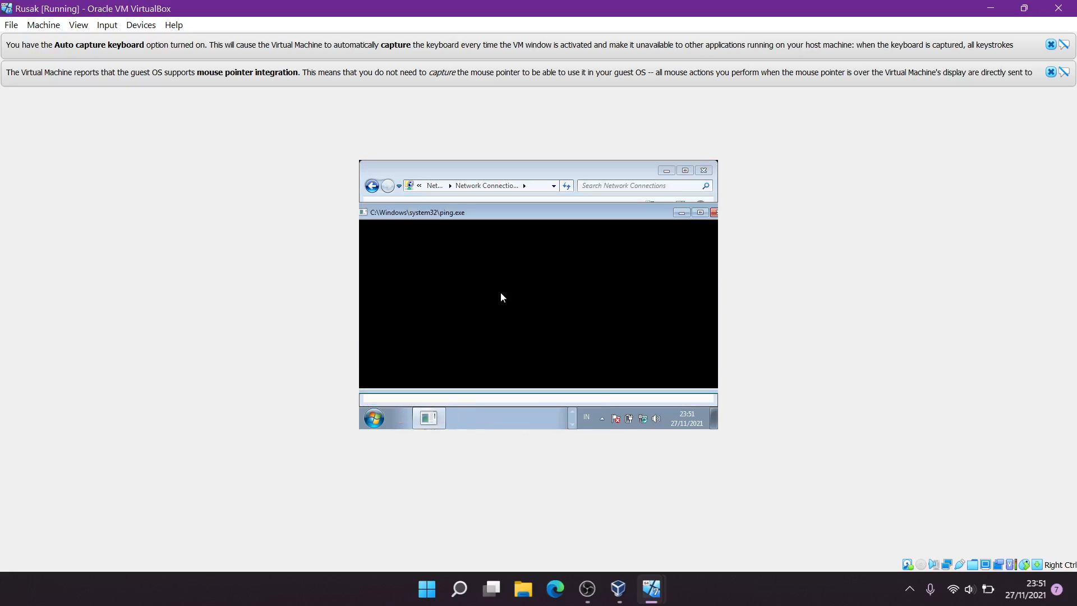
pyautogui.click(682, 213)
# Close the Set Network Location window, check the network flyout, and reselect Local Area Connection
pyautogui.click(639, 418)
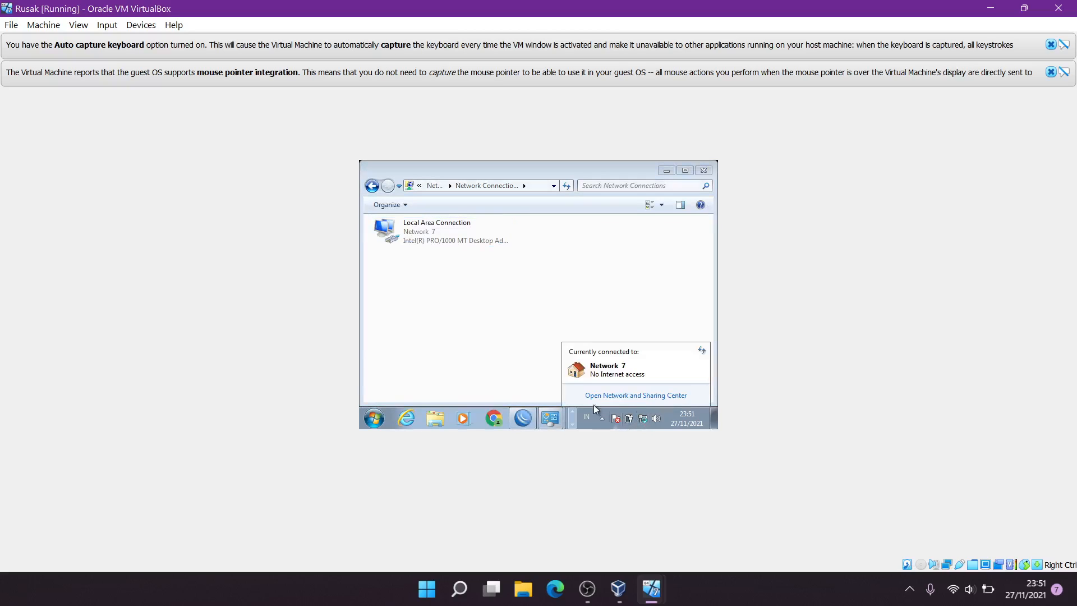
pyautogui.click(559, 418)
pyautogui.click(552, 395)
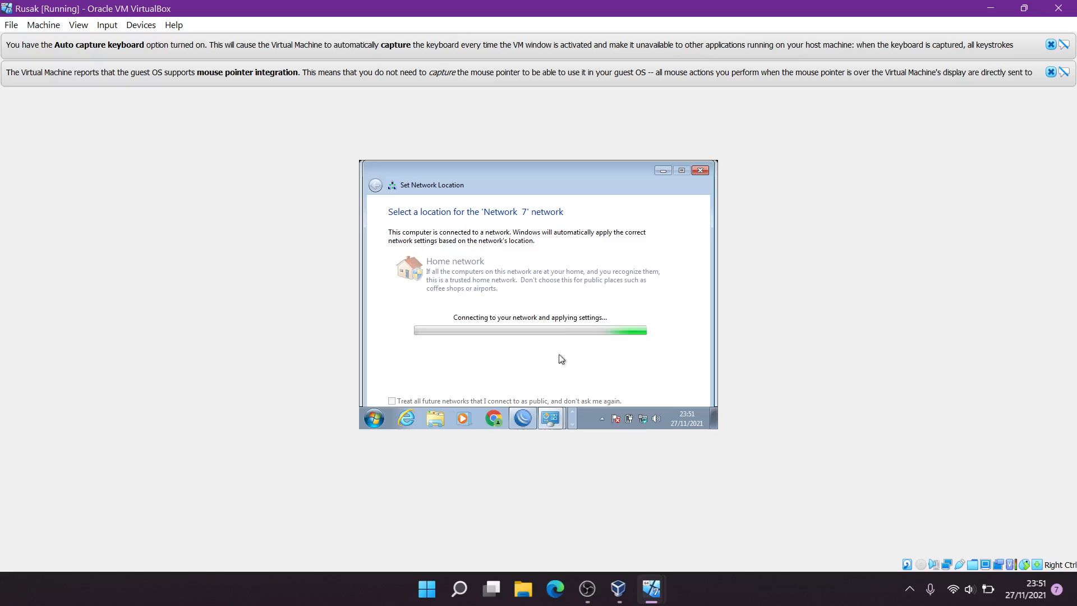
pyautogui.click(700, 171)
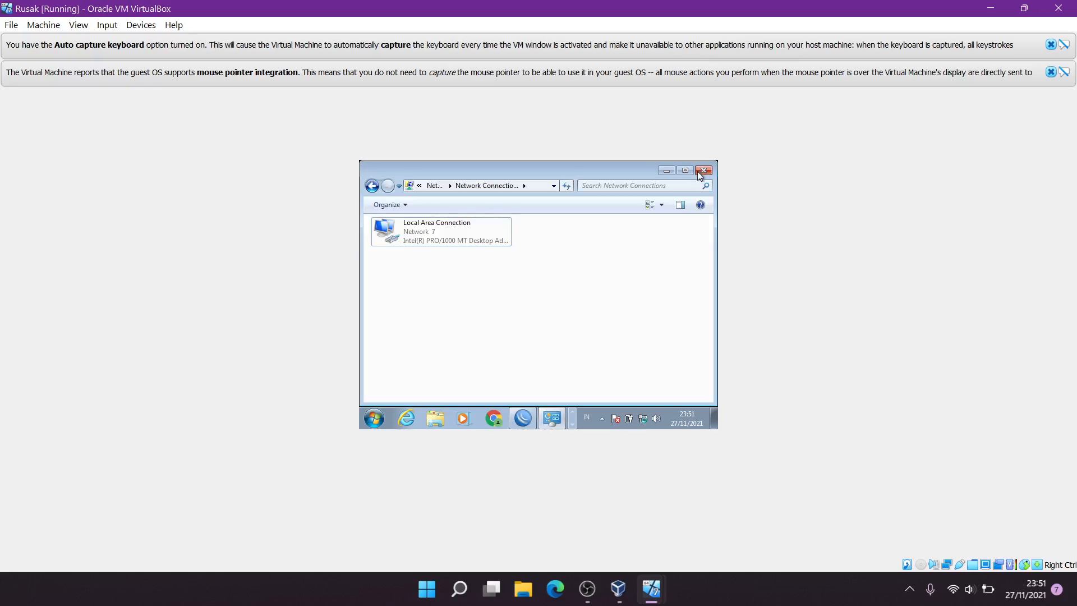
pyautogui.click(643, 420)
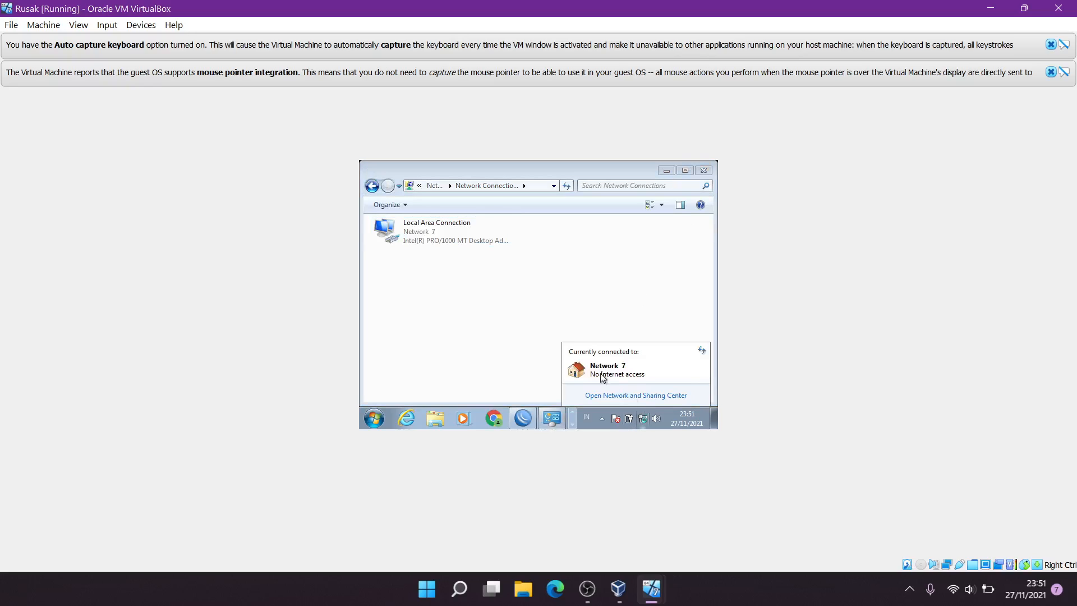
pyautogui.click(525, 345)
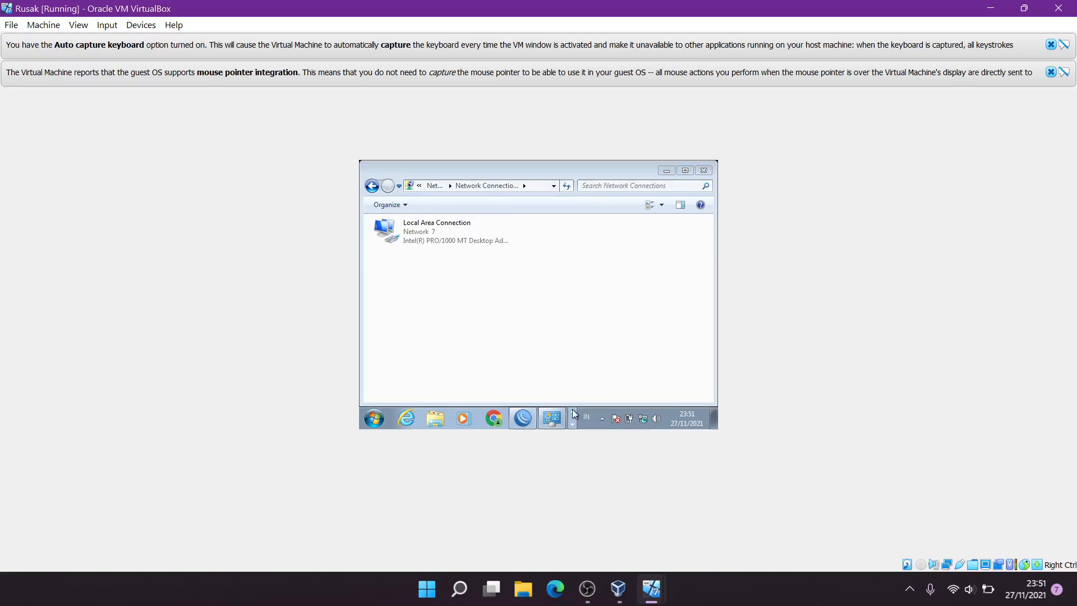
pyautogui.click(453, 231)
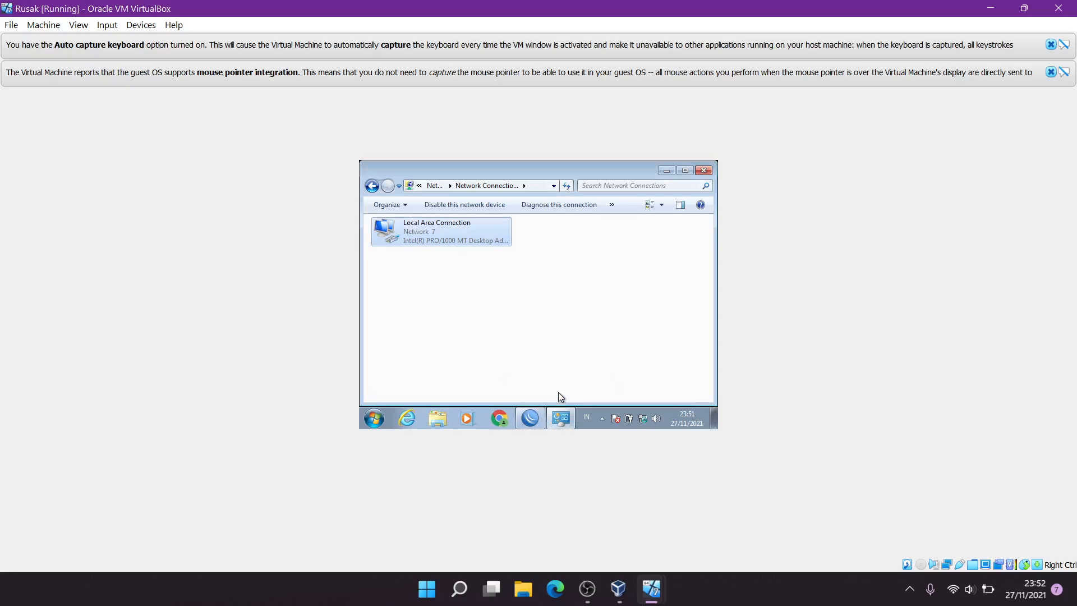
pyautogui.click(570, 422)
pyautogui.click(570, 422)
# Review the Local Area Connection's status details
pyautogui.doubleClick(470, 227)
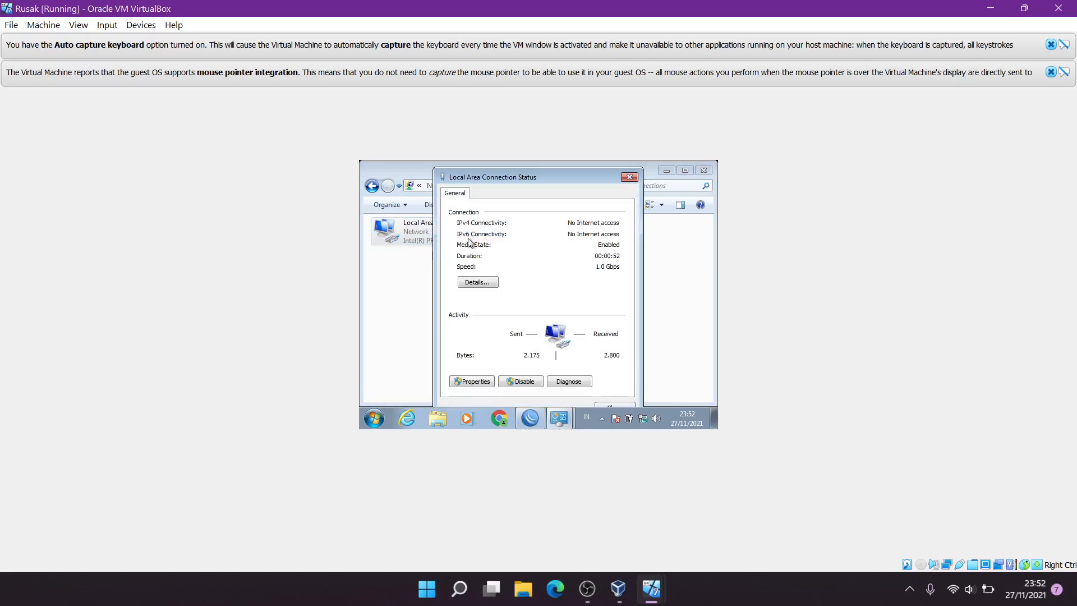
pyautogui.click(470, 287)
pyautogui.click(633, 175)
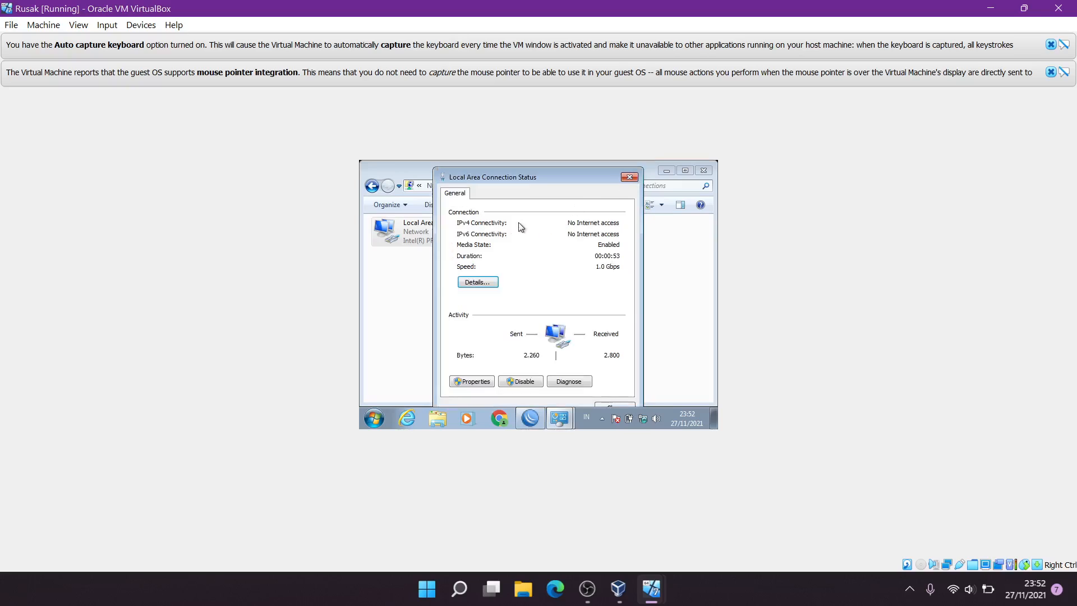
pyautogui.click(629, 176)
# Disable and re-enable Local Area Connection, then check the tray network status
pyautogui.click(454, 206)
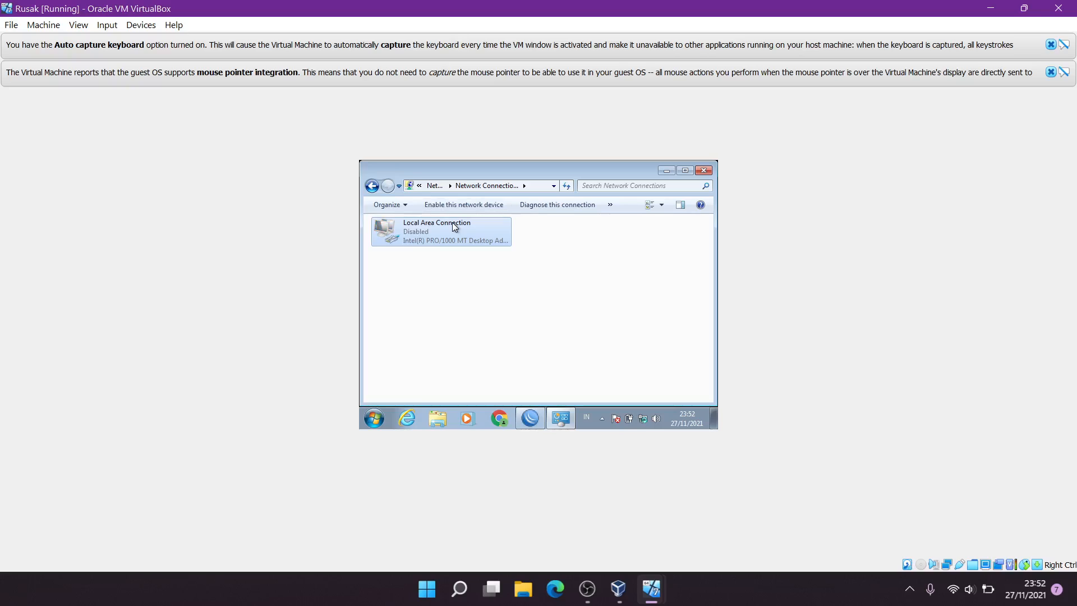
pyautogui.doubleClick(453, 223)
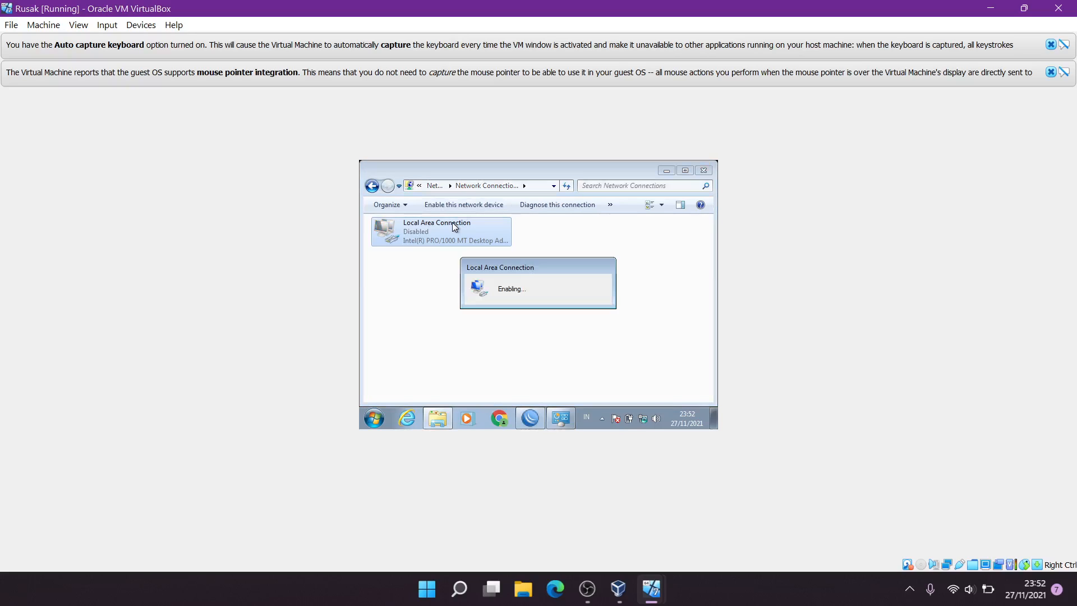
pyautogui.click(643, 419)
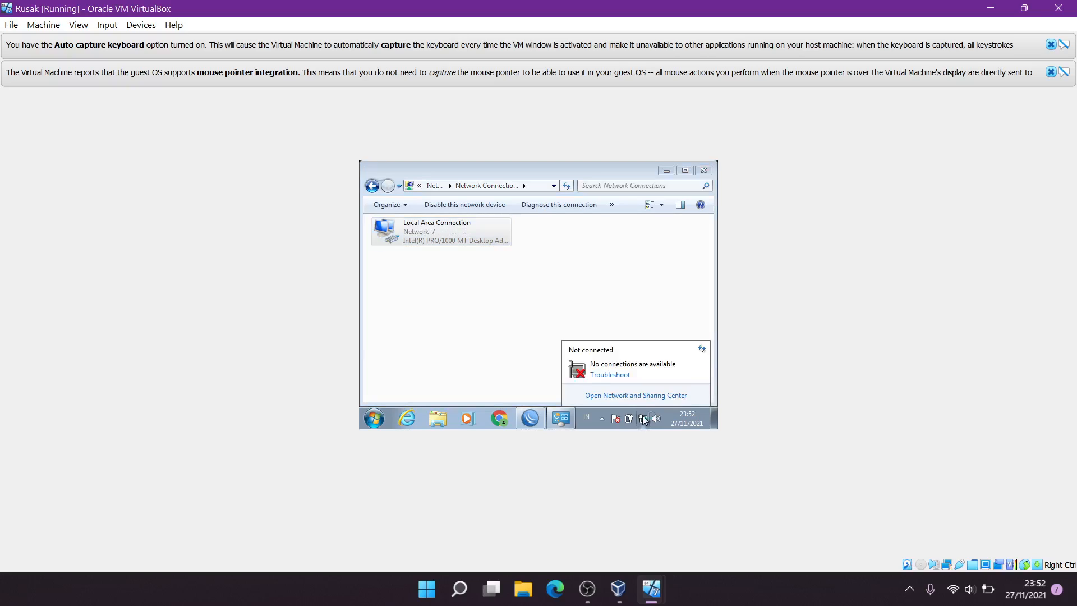
pyautogui.click(606, 320)
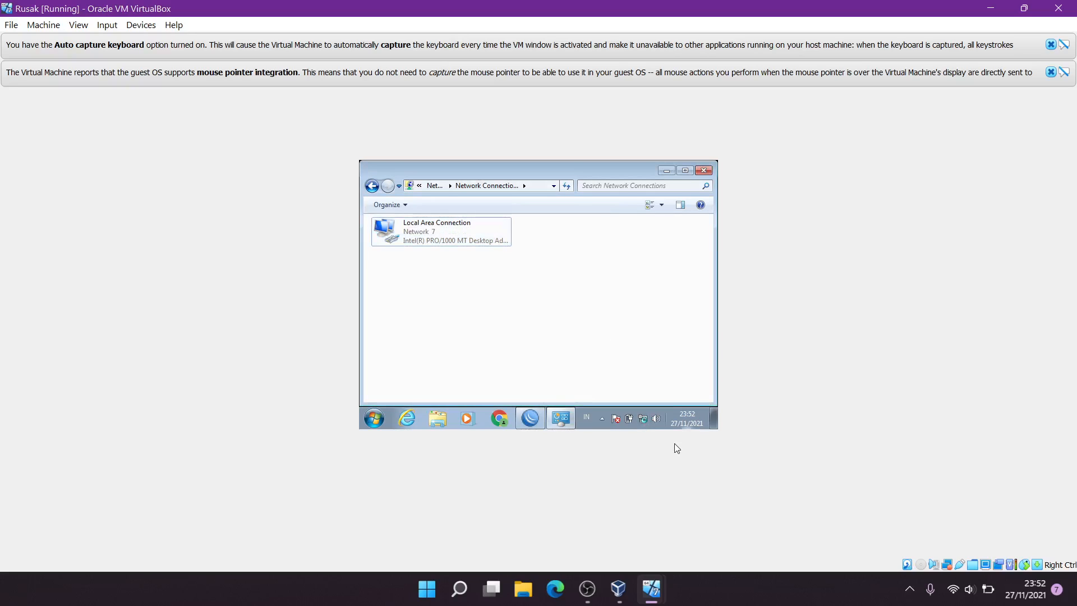
pyautogui.click(371, 186)
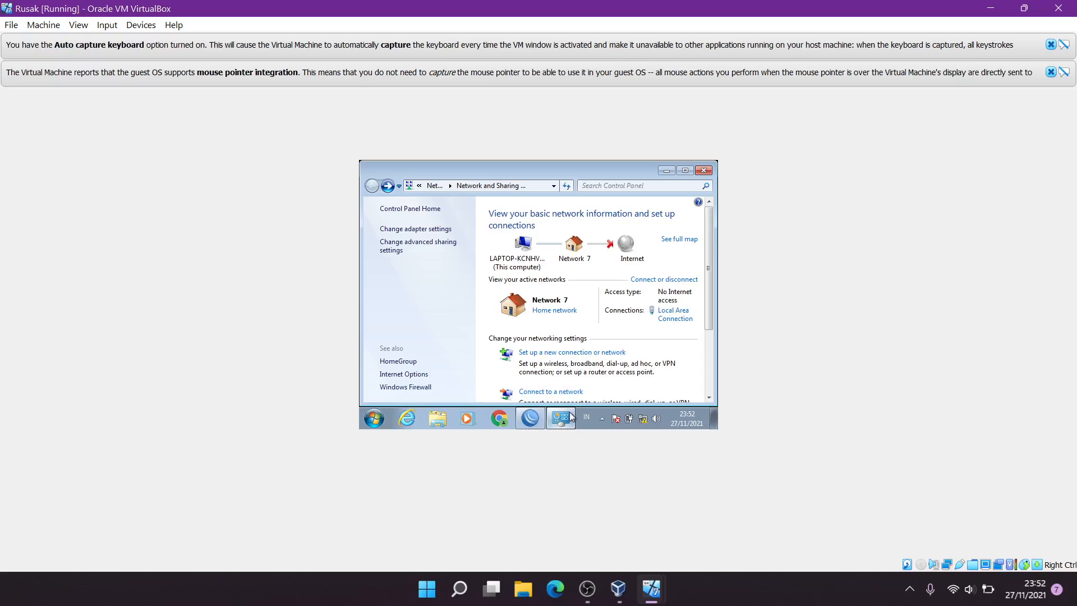
# Close WinBox's DHCP Server list and minimize WinBox
pyautogui.press('super')
pyautogui.click(589, 283)
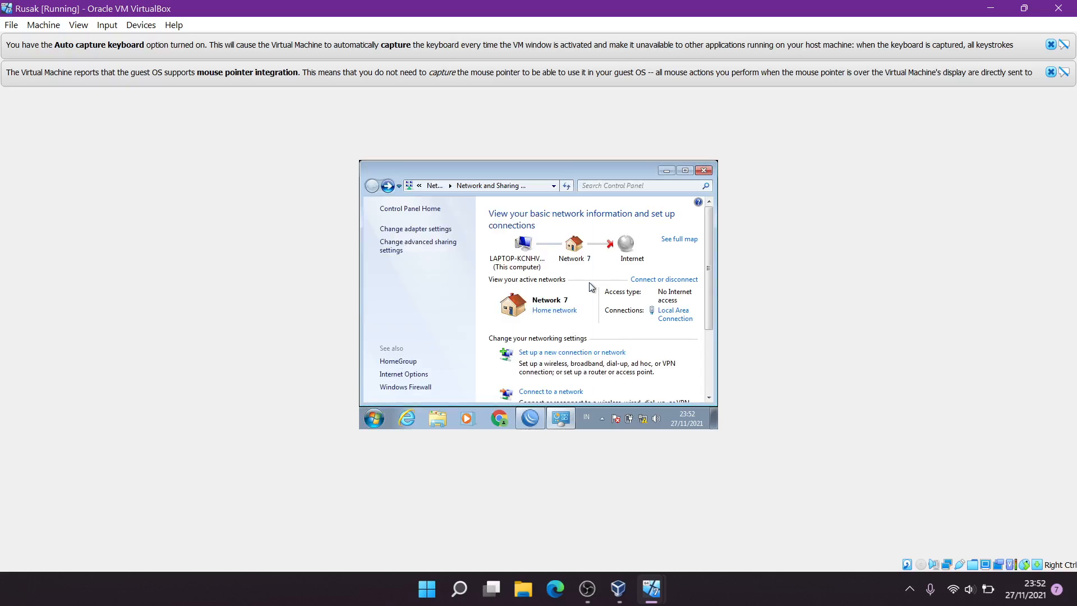
pyautogui.click(530, 418)
pyautogui.click(706, 210)
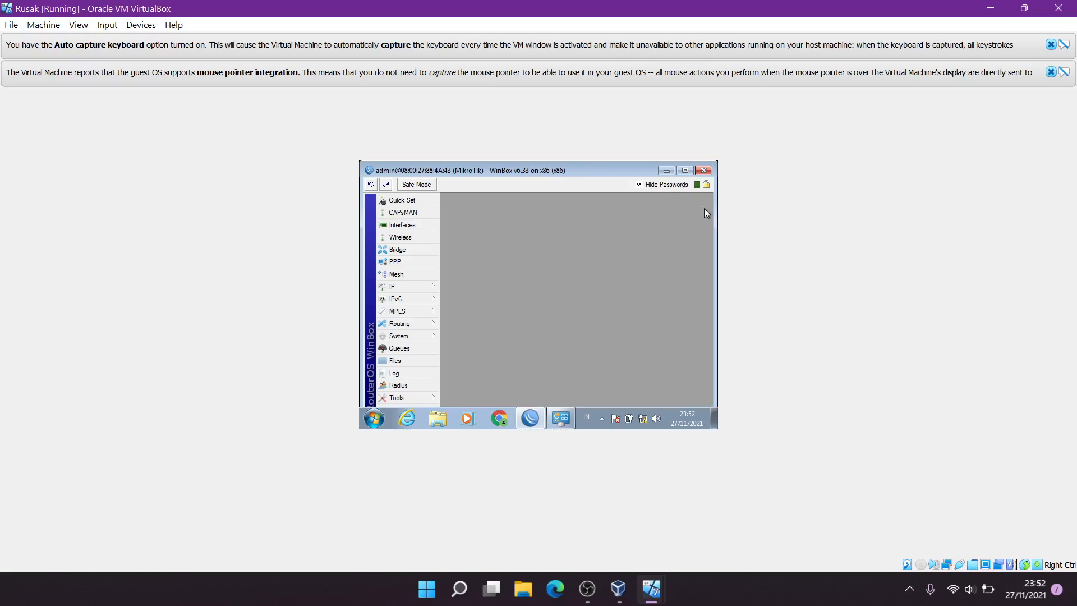
pyautogui.click(666, 170)
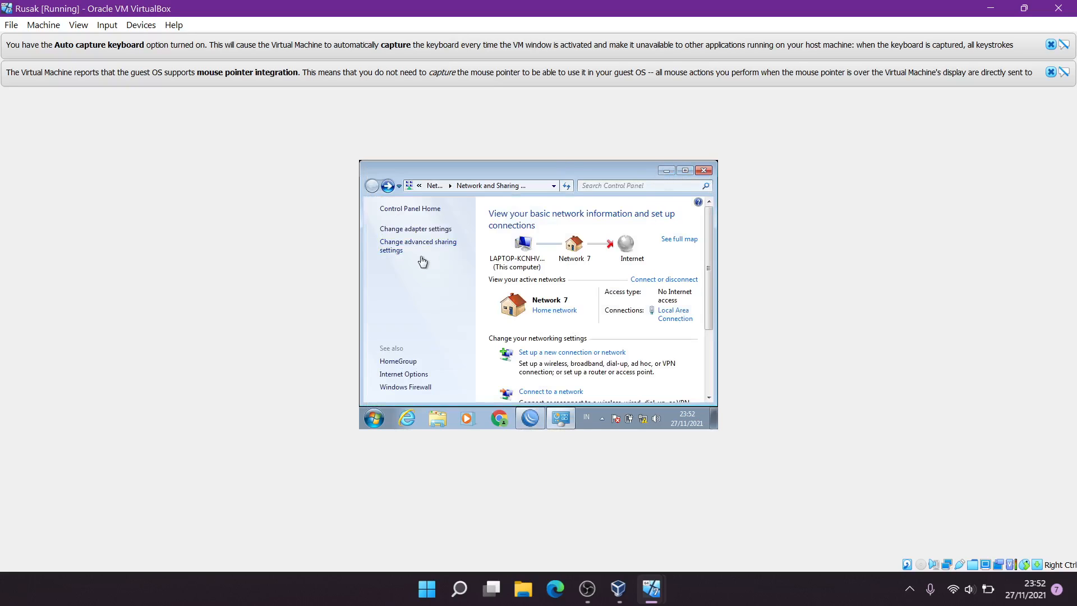
# Recheck the connection details for the renewed 192.168.10.254 lease, then minimize Network Connections
pyautogui.click(413, 235)
pyautogui.doubleClick(438, 229)
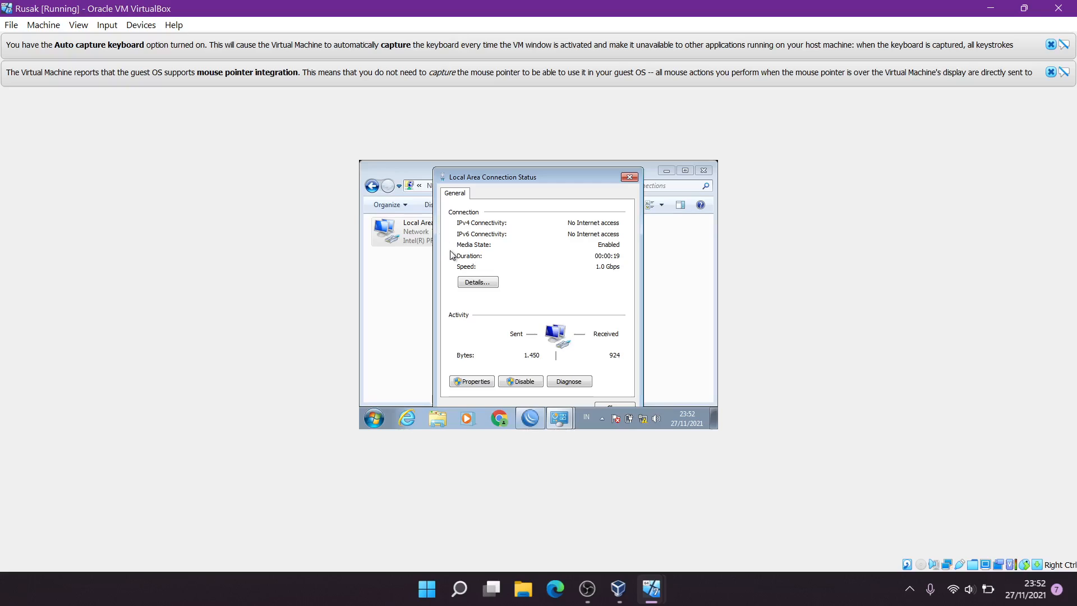
pyautogui.click(465, 282)
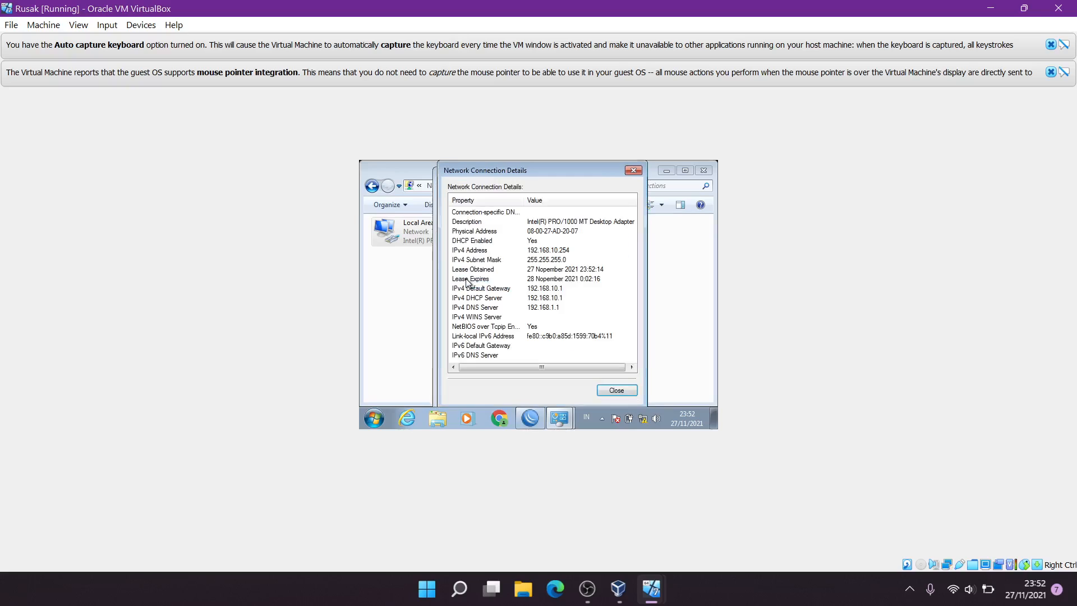
pyautogui.click(633, 170)
pyautogui.click(631, 174)
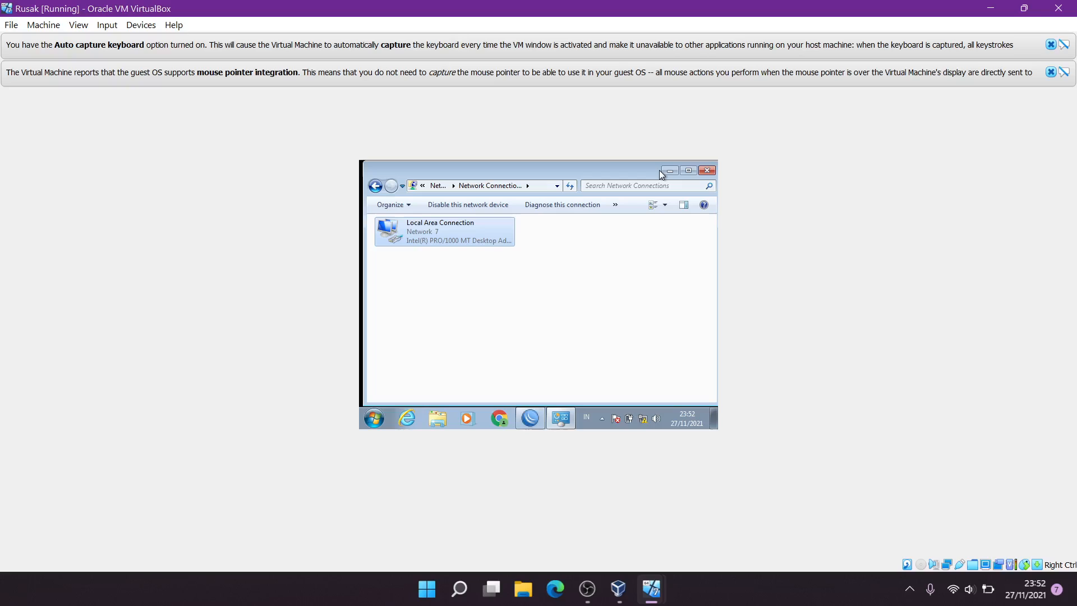
pyautogui.click(669, 171)
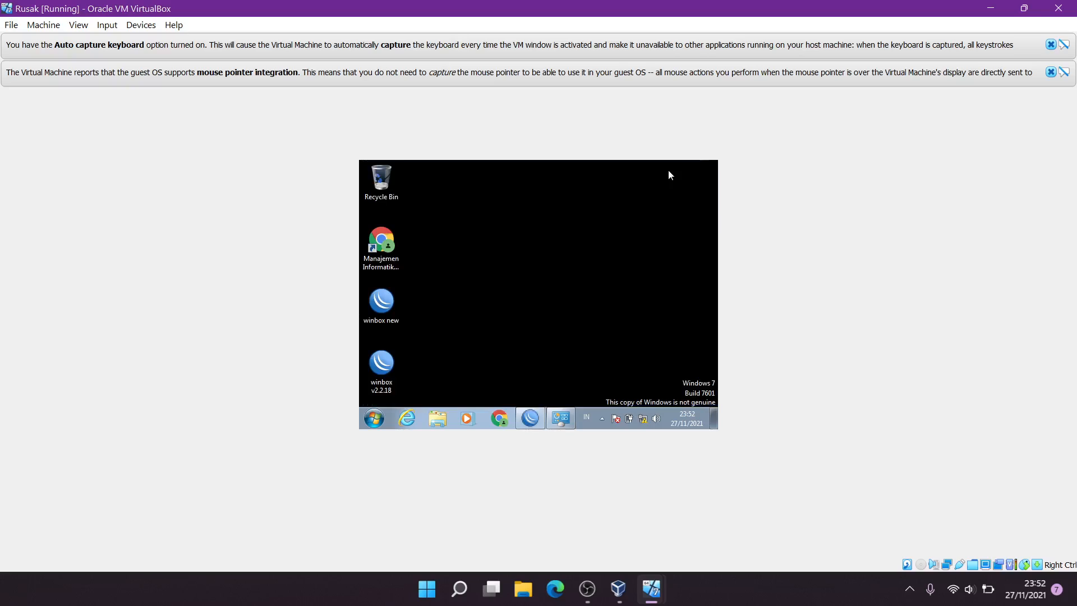
# Launch Chrome in the guest and go to youtube.com
pyautogui.doubleClick(368, 243)
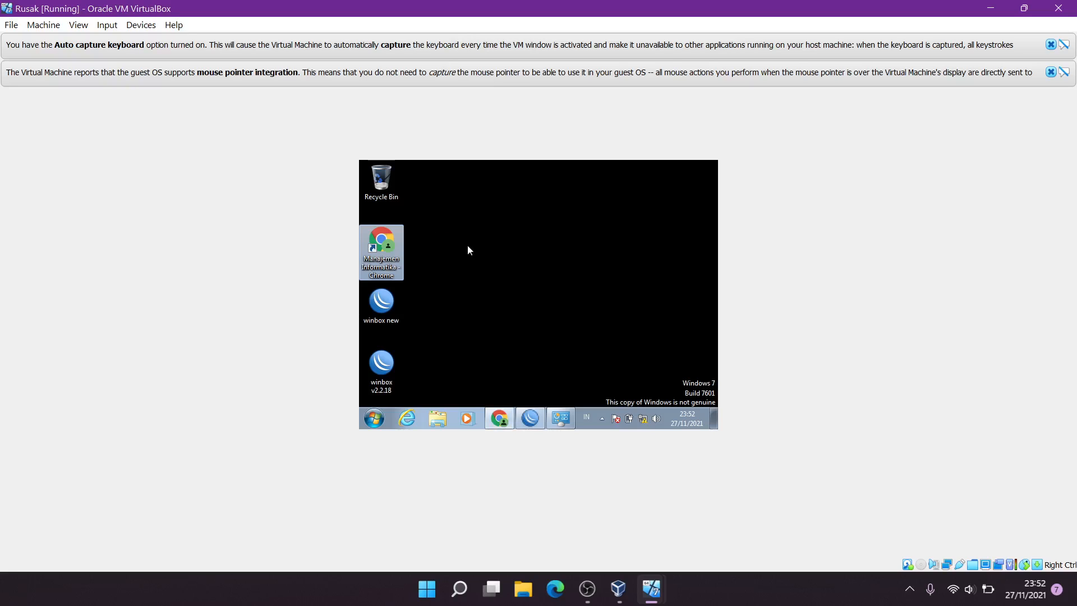
pyautogui.click(504, 427)
pyautogui.click(504, 426)
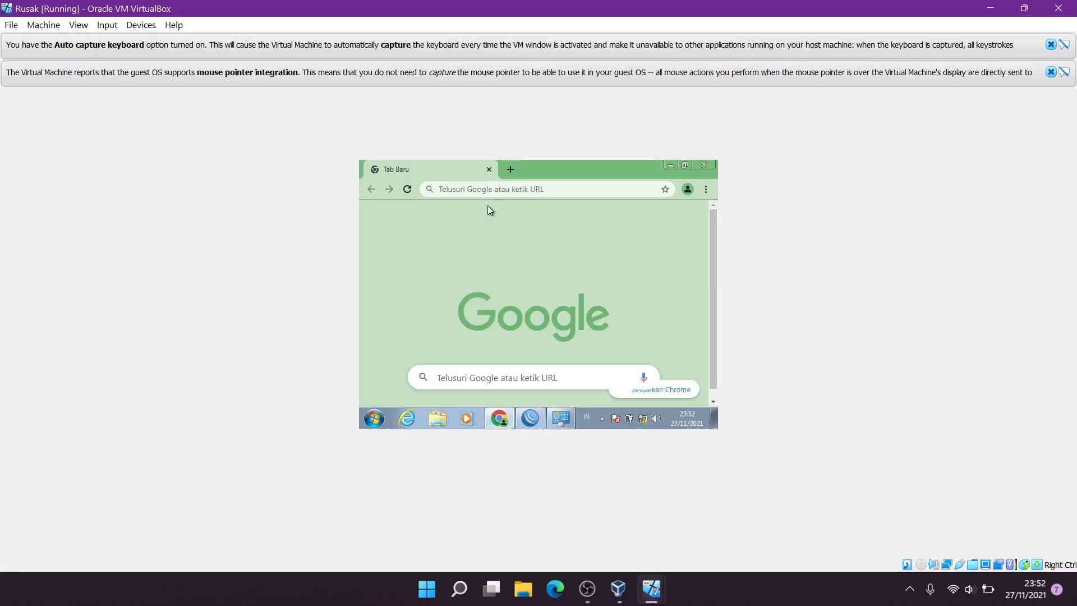
pyautogui.click(487, 187)
pyautogui.write('youtube.com')
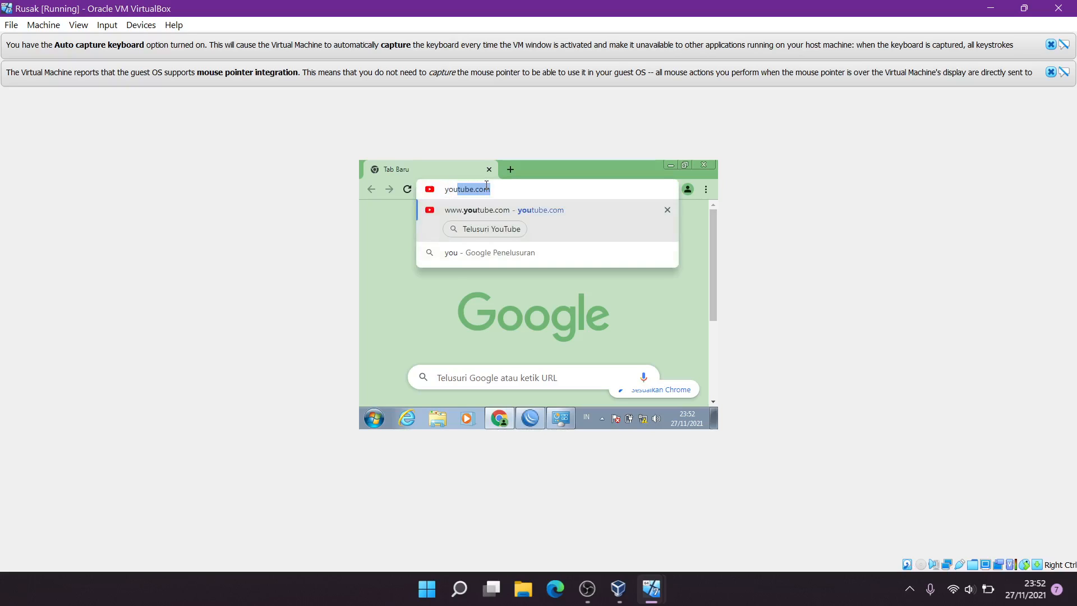
pyautogui.click(551, 211)
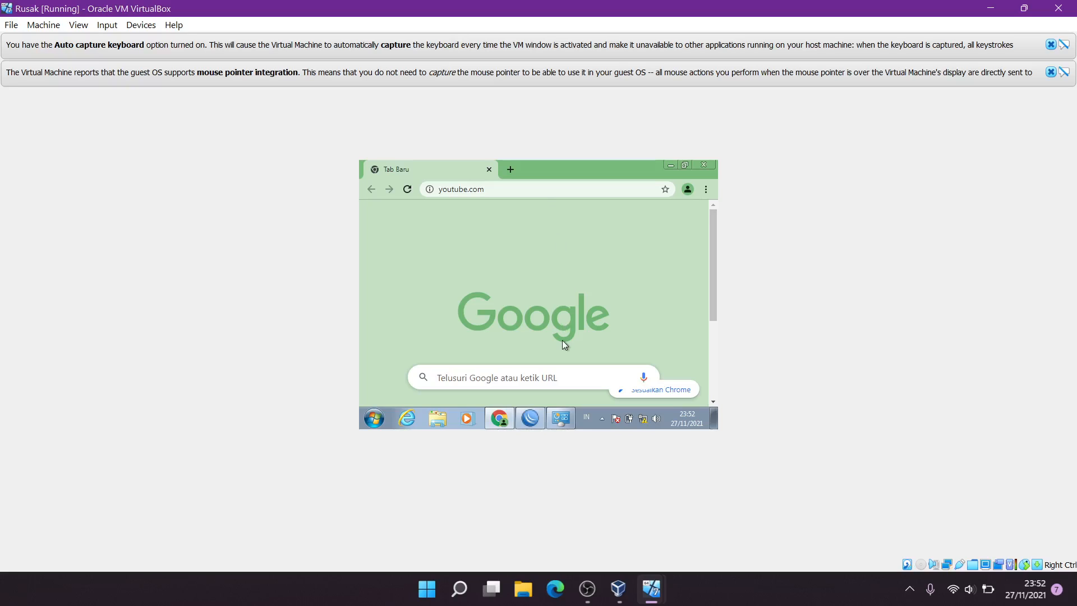
# Bring the WinBox router session to the front
pyautogui.click(558, 423)
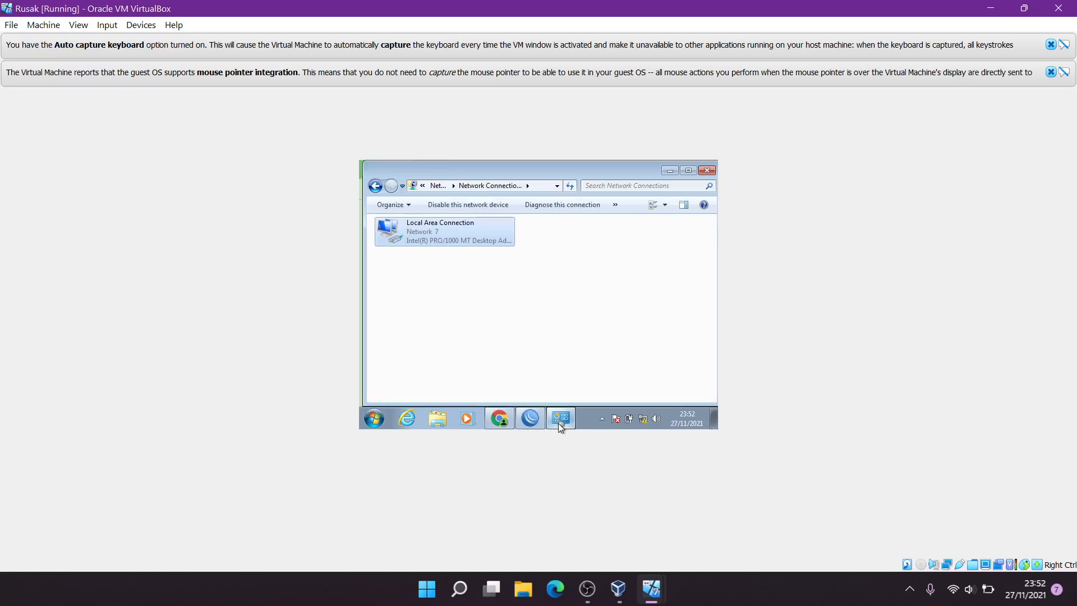
pyautogui.click(557, 418)
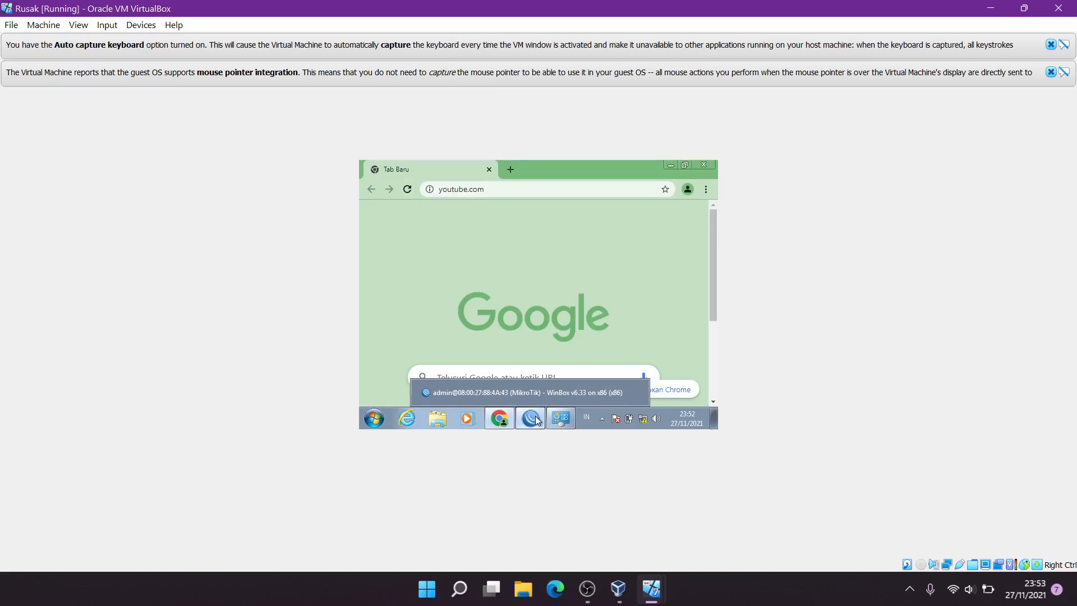
pyautogui.click(530, 418)
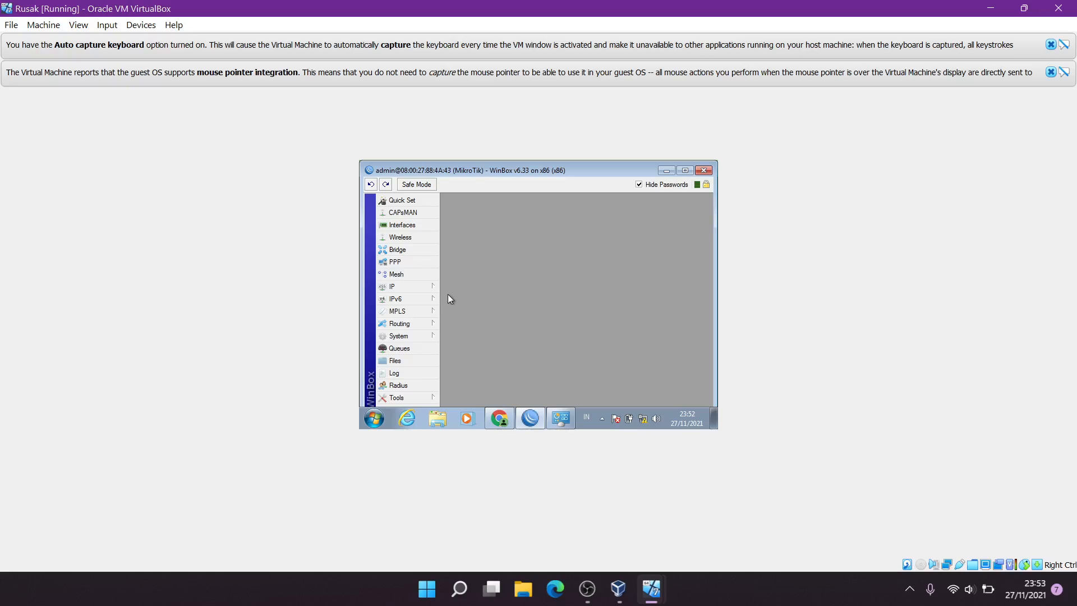
# Add a new firewall NAT rule with chain srcnat and Out. Interface ether1
pyautogui.click(426, 288)
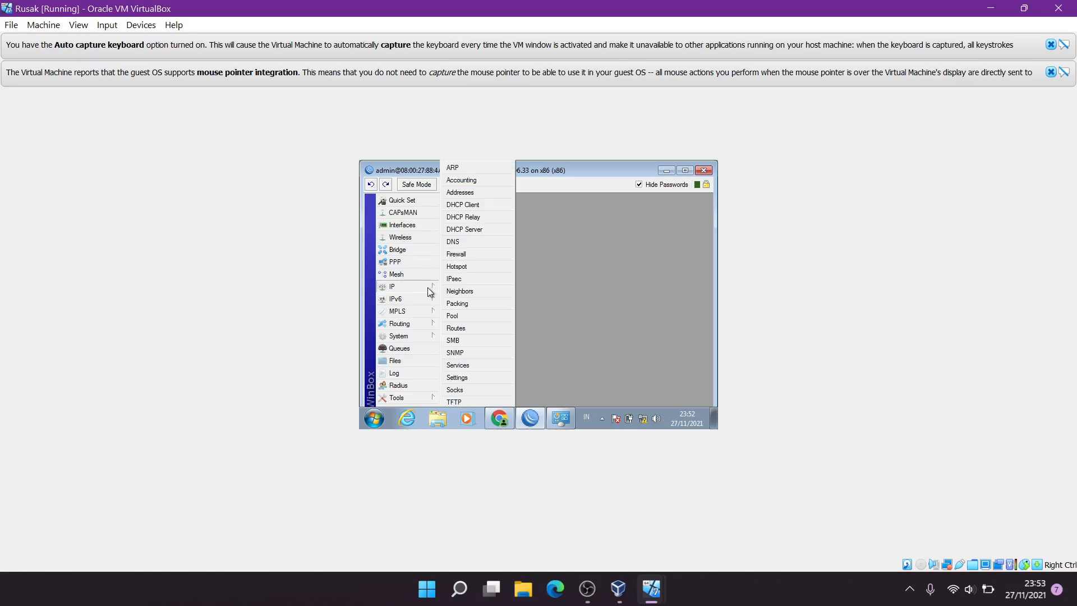
pyautogui.click(474, 253)
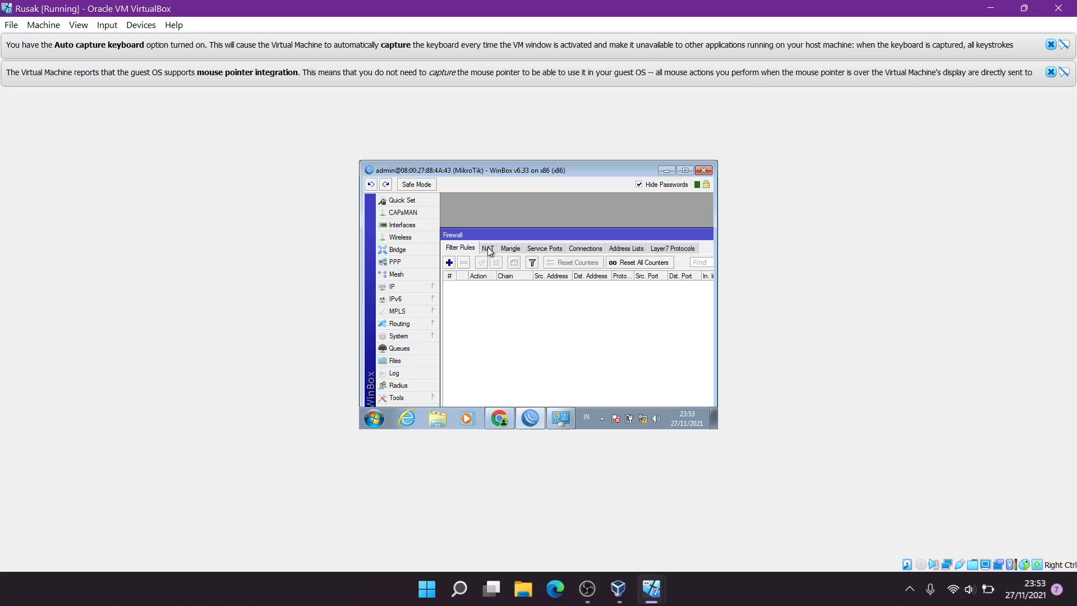
pyautogui.click(488, 249)
pyautogui.click(449, 262)
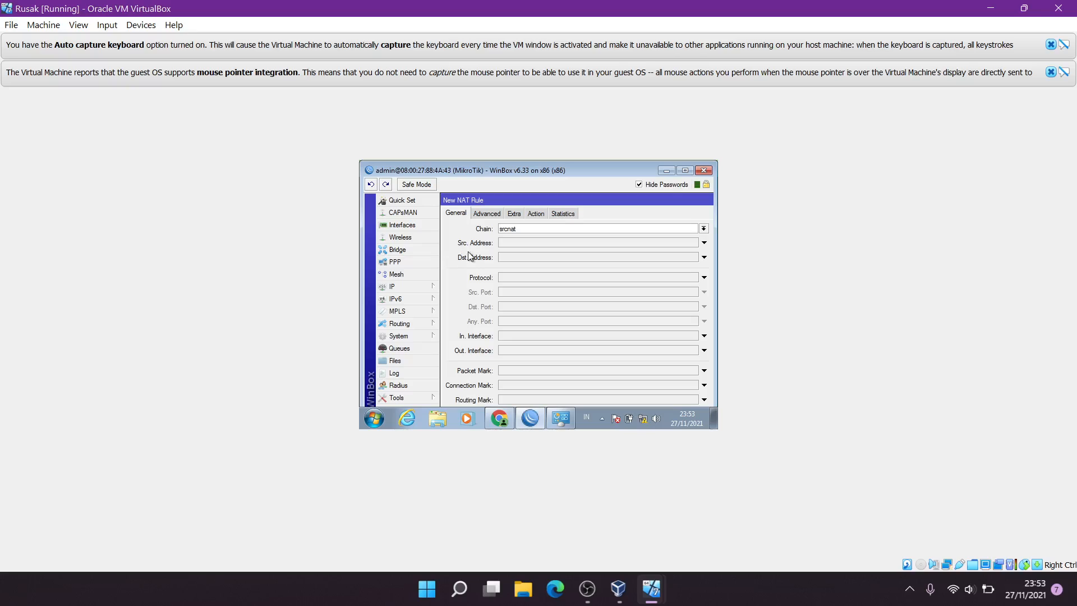
pyautogui.click(705, 228)
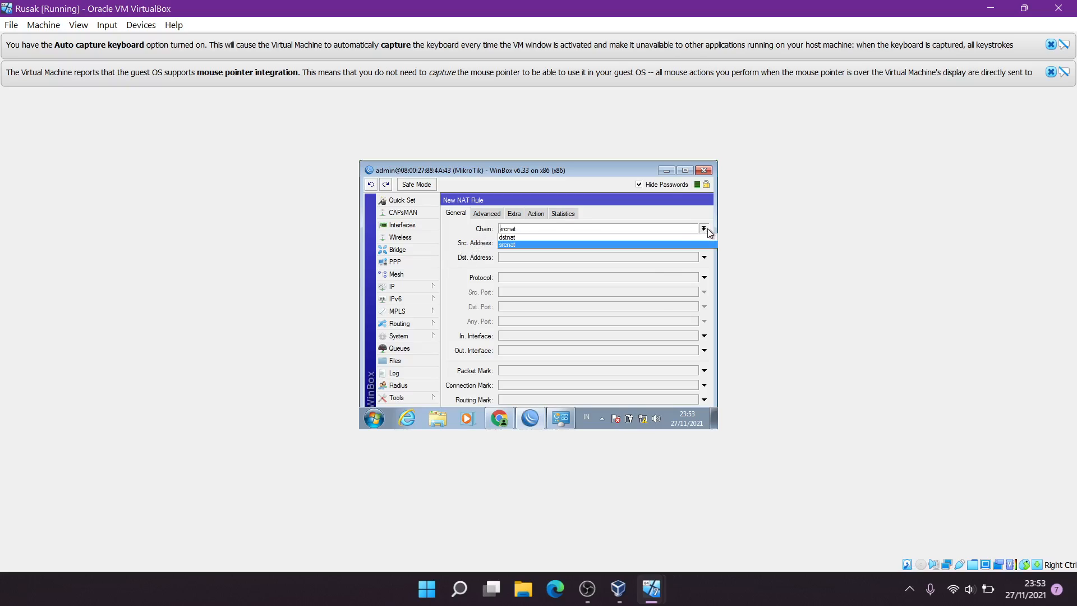
pyautogui.click(685, 241)
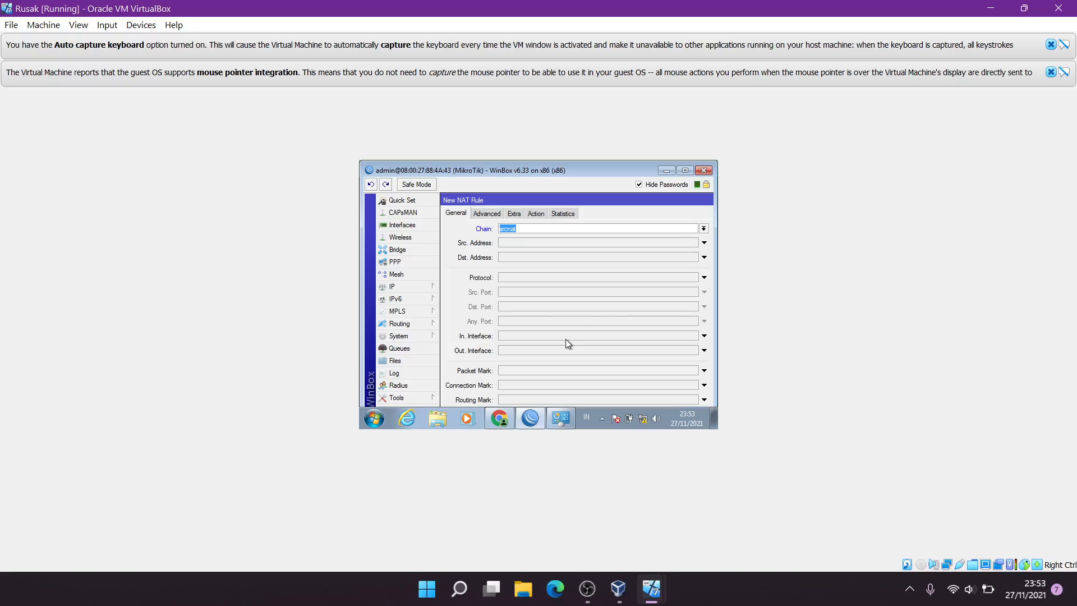
pyautogui.click(546, 348)
pyautogui.click(545, 349)
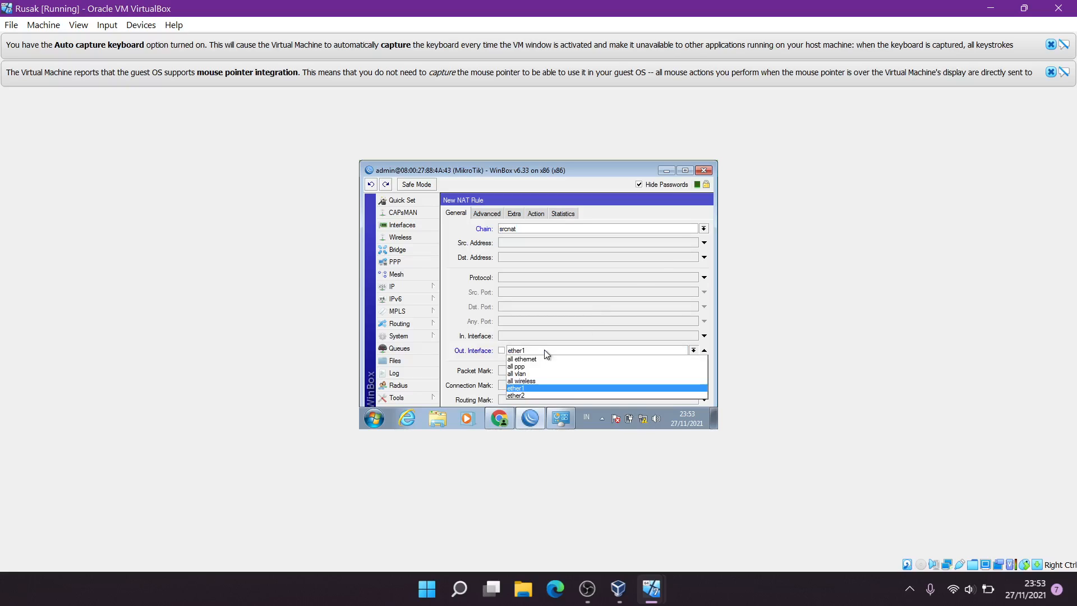
pyautogui.click(540, 386)
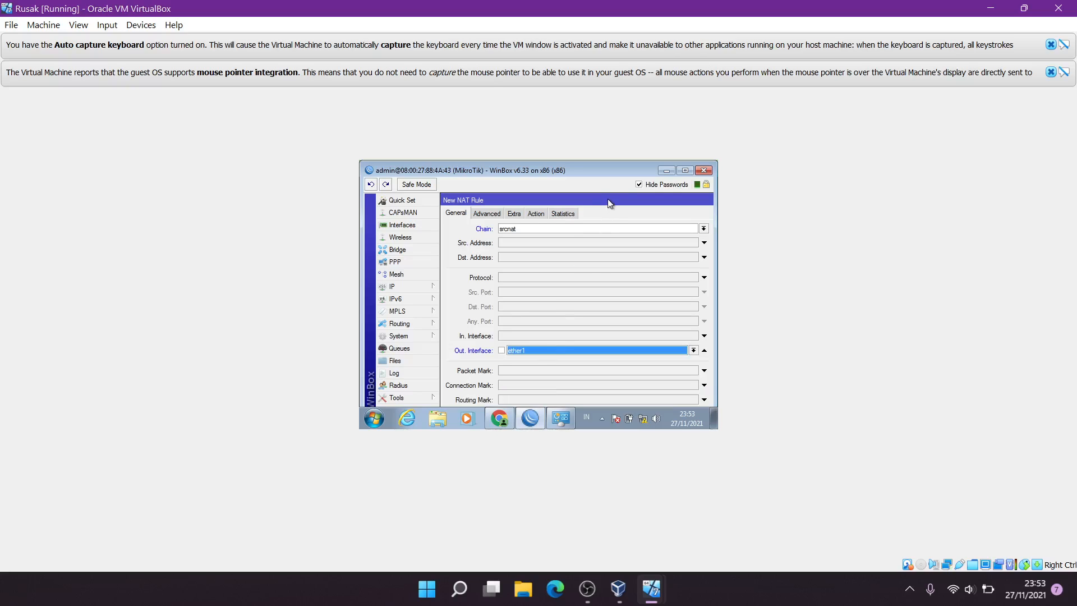
# Set the NAT rule's action to masquerade and save it
pyautogui.moveTo(608, 199); pyautogui.dragTo(585, 211)
pyautogui.click(518, 222)
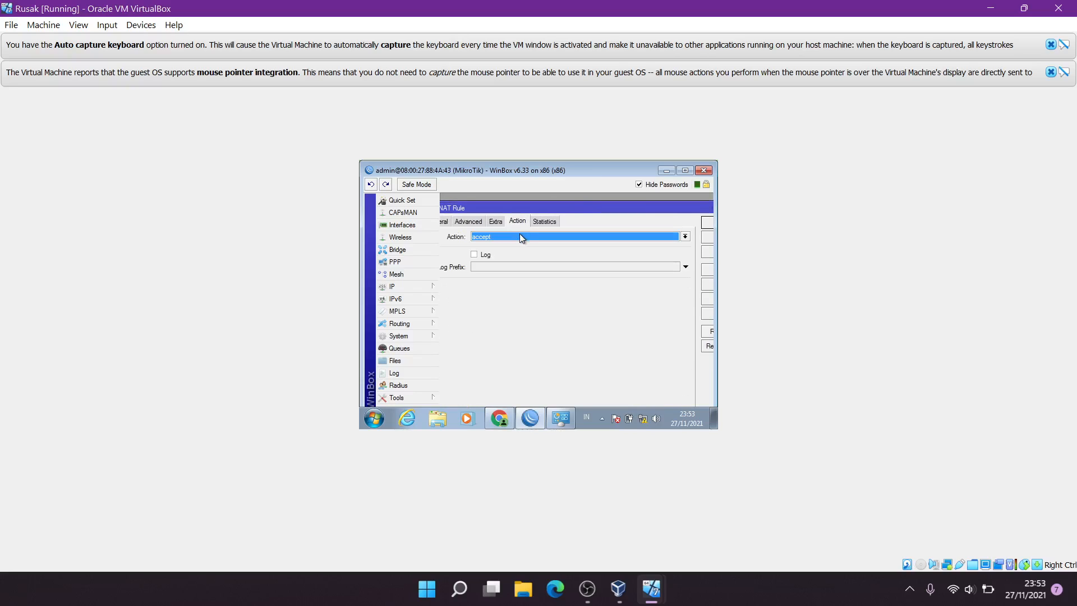
pyautogui.click(516, 237)
pyautogui.click(510, 288)
pyautogui.moveTo(550, 204); pyautogui.dragTo(504, 209)
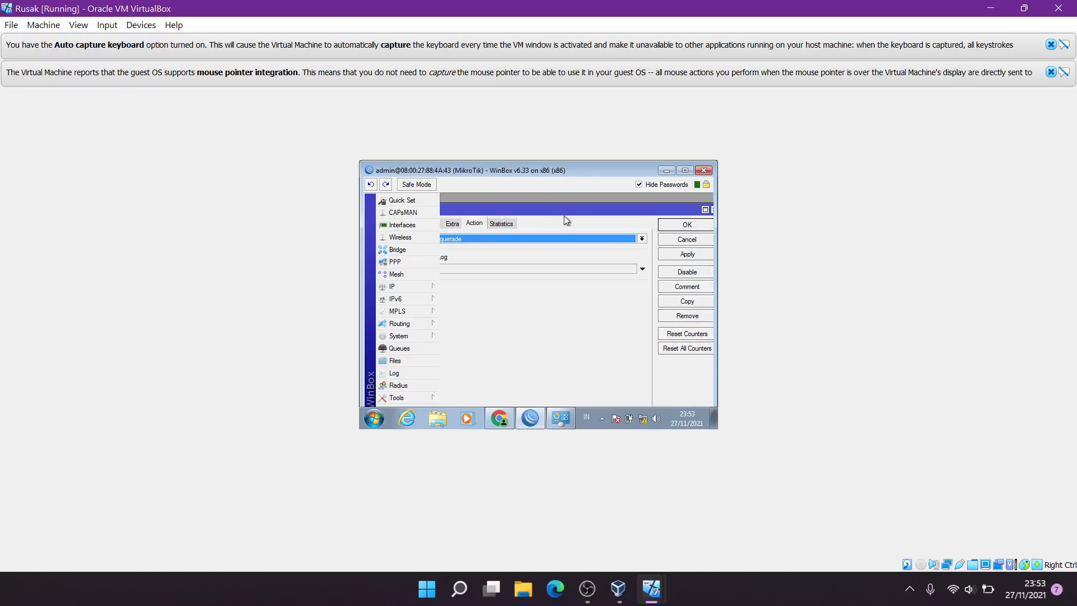
pyautogui.click(685, 255)
pyautogui.click(685, 227)
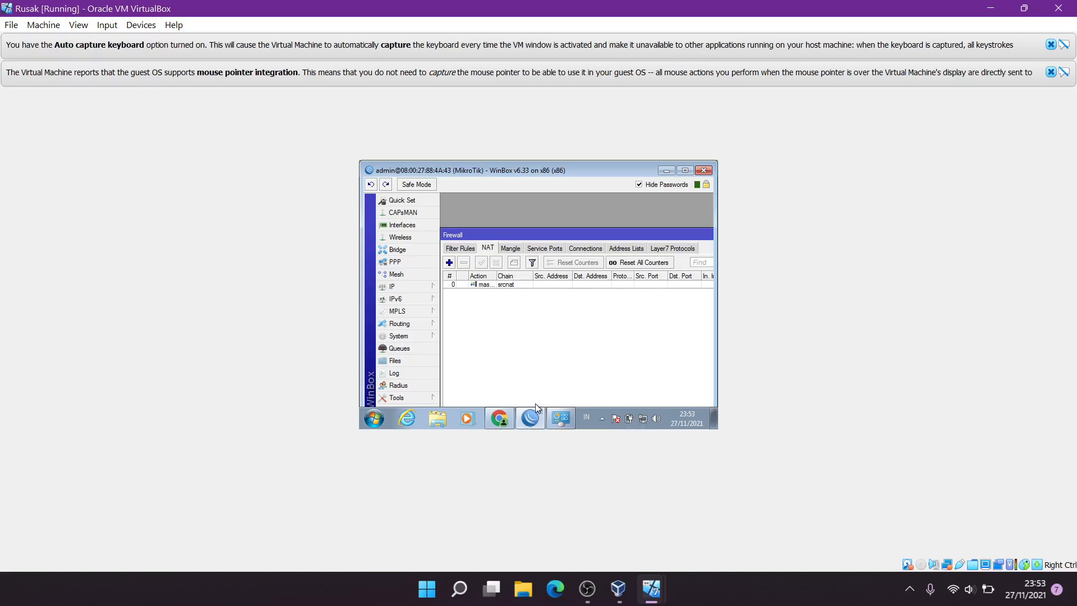
pyautogui.click(504, 421)
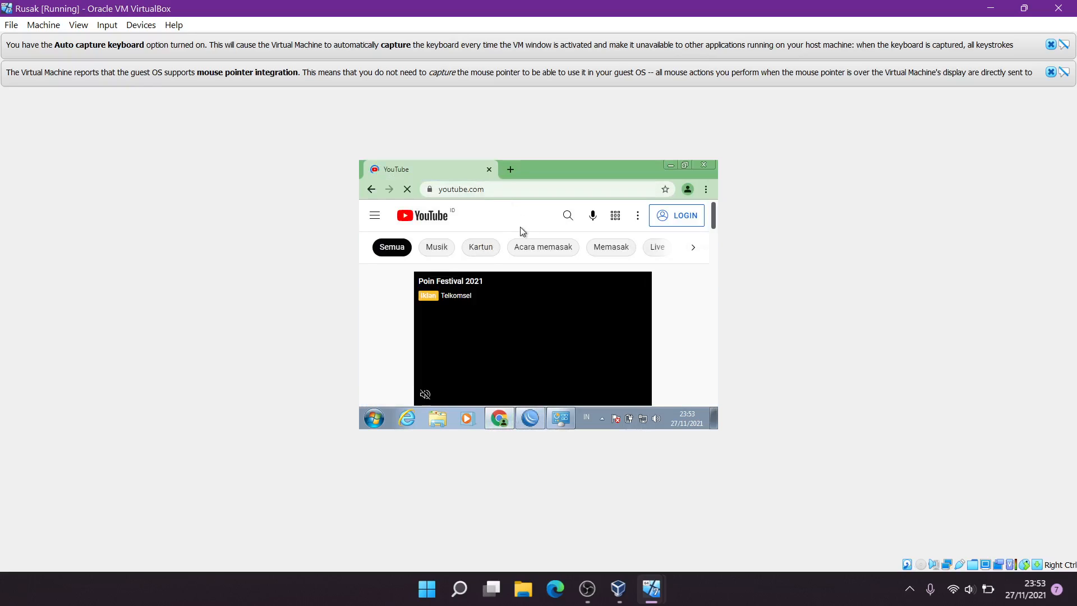
# Open google.com in a new tab and close the YouTube tab
pyautogui.scroll(-9, 558, 284)
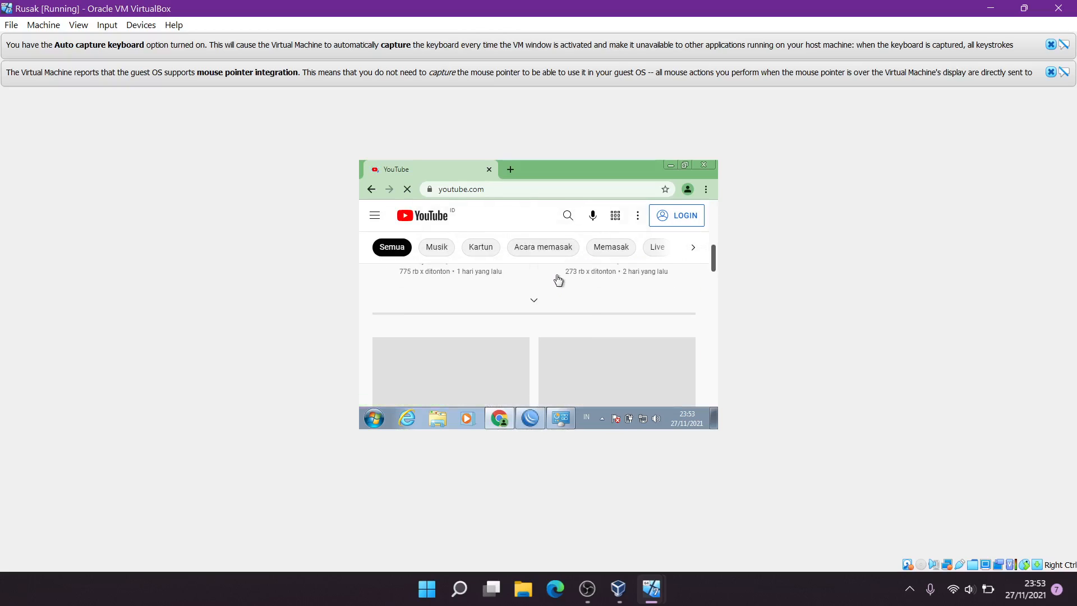
pyautogui.click(511, 168)
pyautogui.write('google.com')
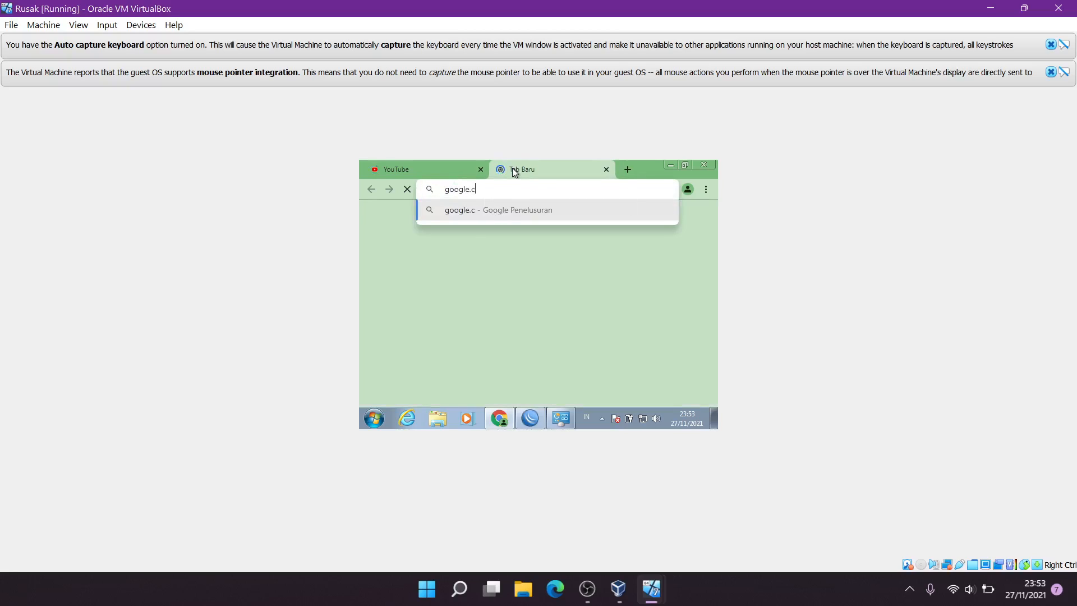
pyautogui.press('Return')
pyautogui.click(446, 165)
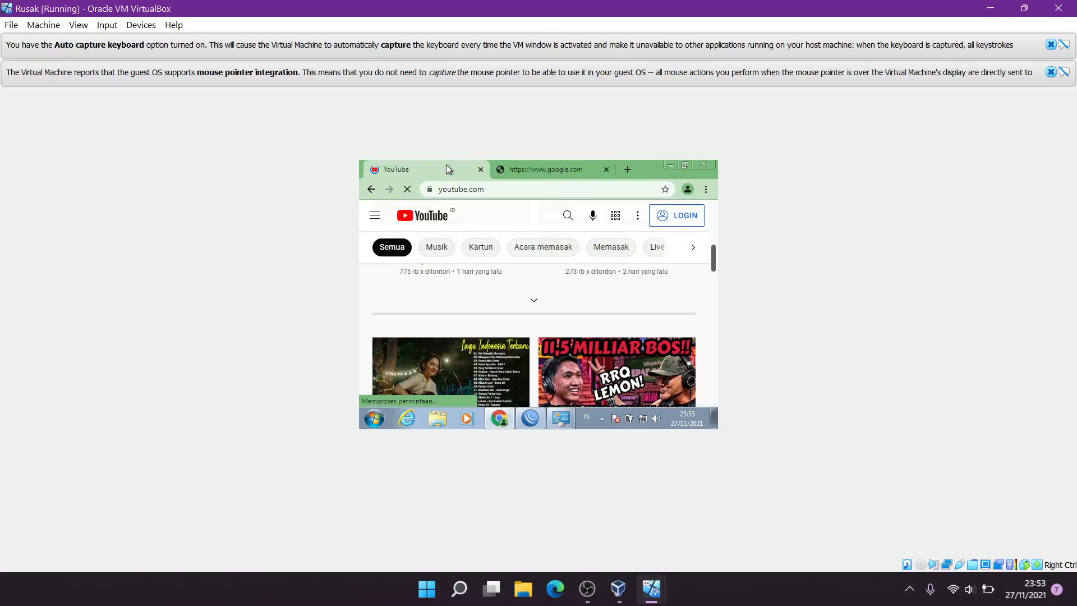
pyautogui.click(481, 170)
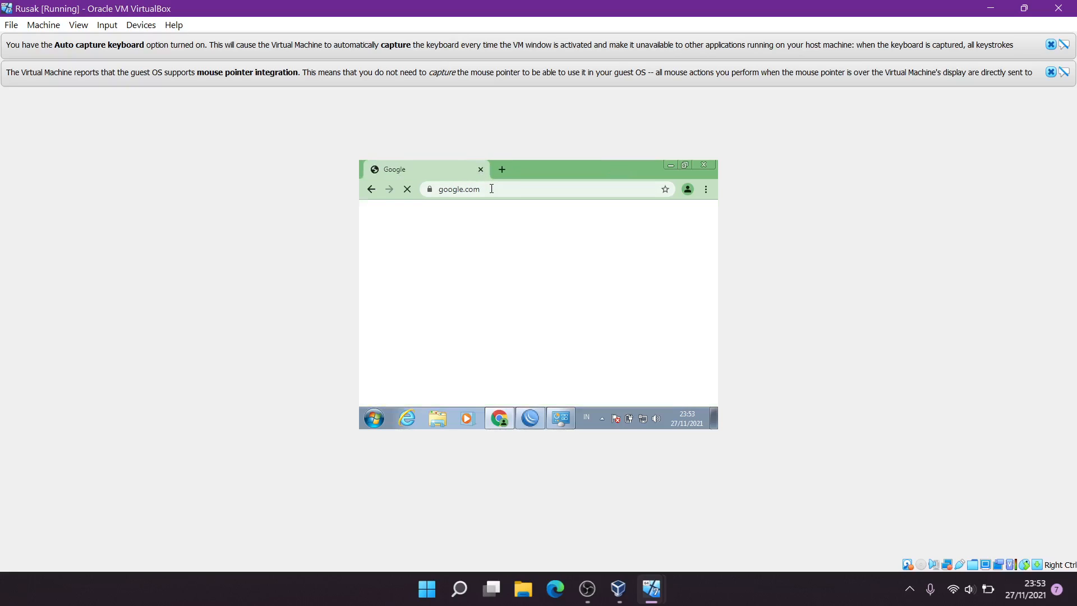
# Return to WinBox and close the Firewall window
pyautogui.click(671, 165)
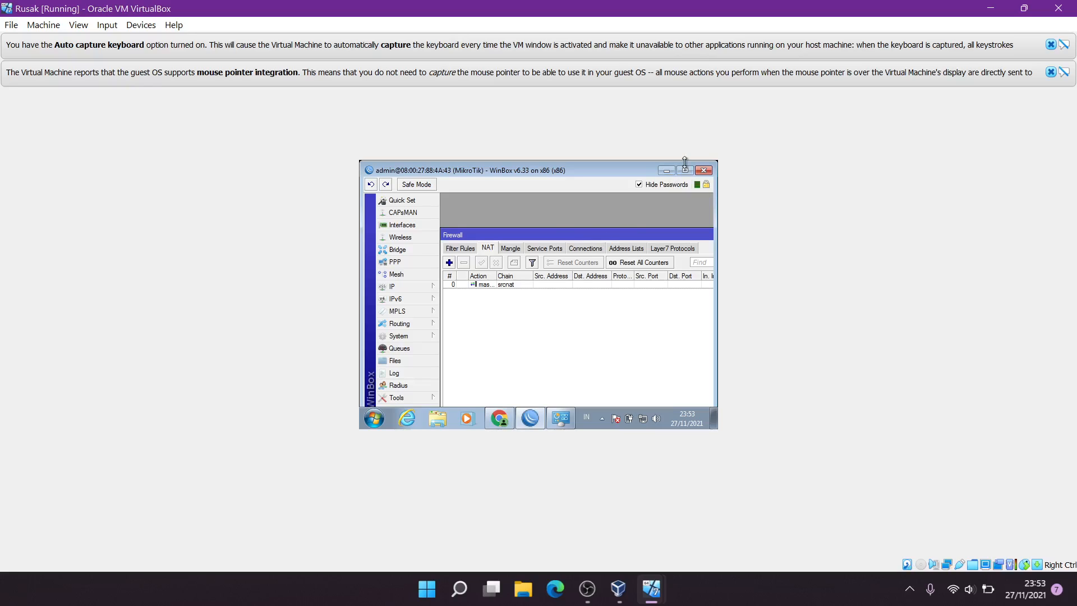
pyautogui.moveTo(559, 230); pyautogui.dragTo(437, 230)
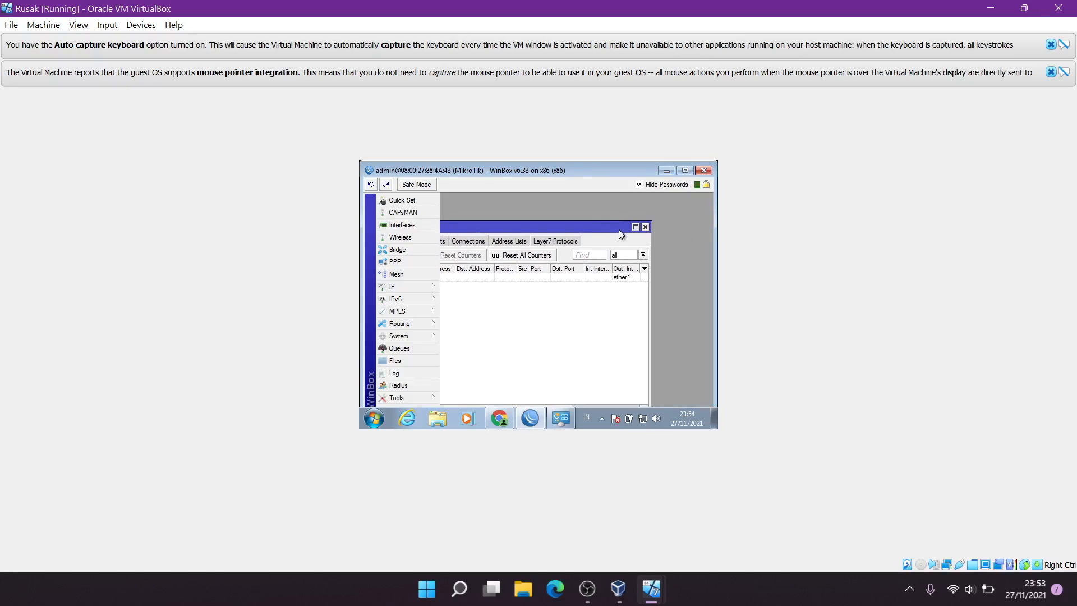
pyautogui.click(648, 229)
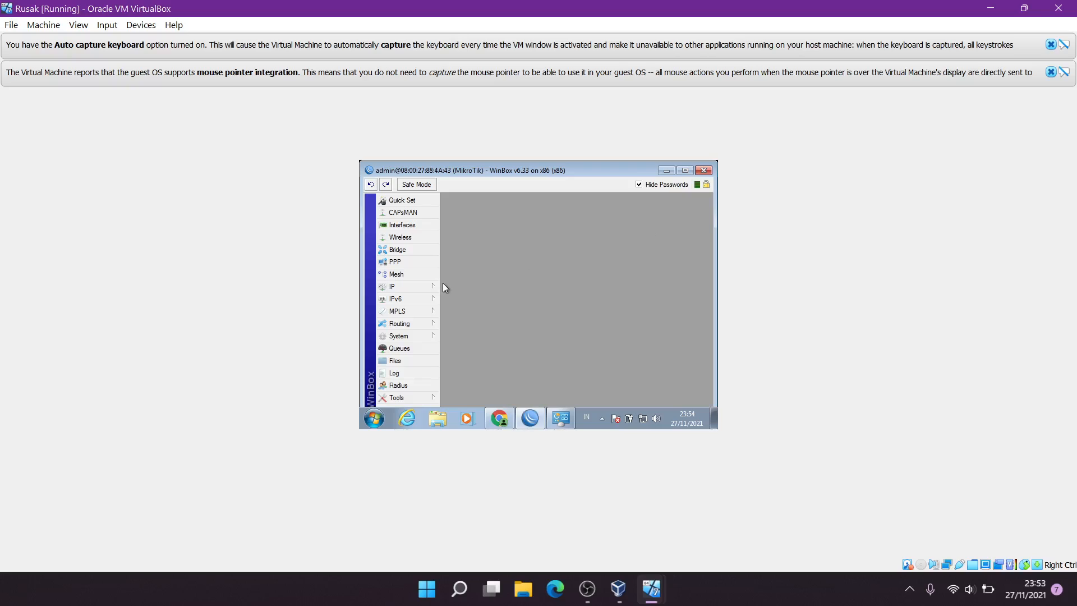
# Start Hotspot Setup with ether2 as the hotspot interface
pyautogui.click(420, 285)
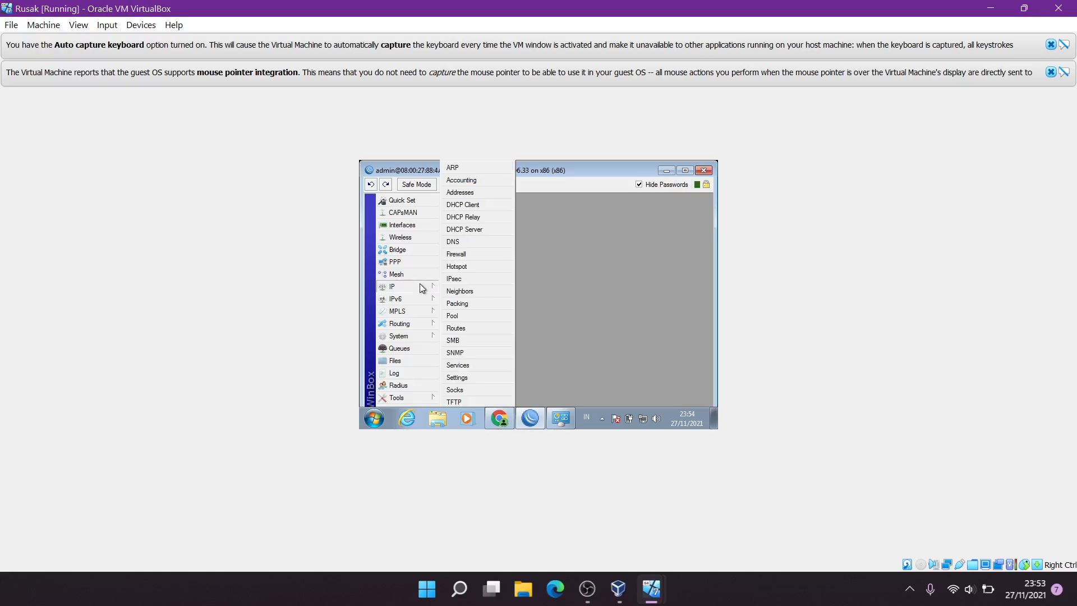
pyautogui.click(469, 266)
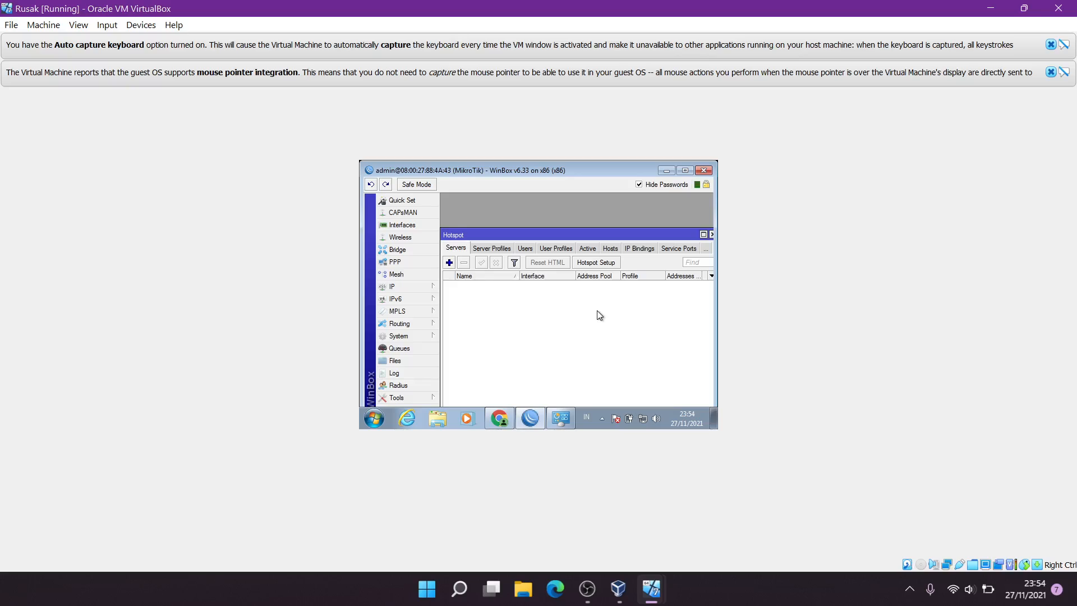
pyautogui.click(602, 266)
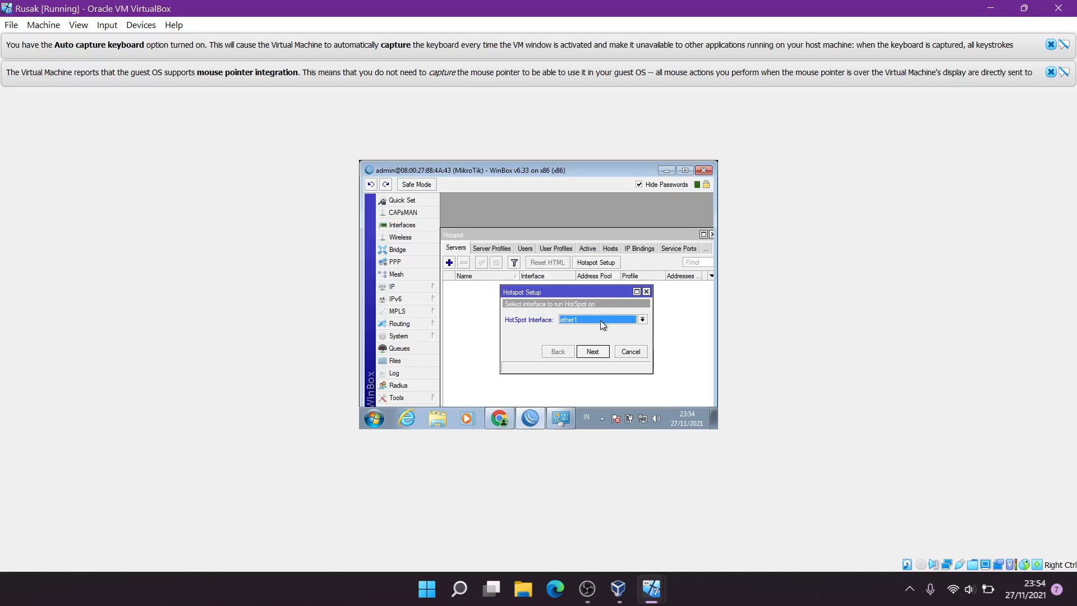
pyautogui.click(600, 321)
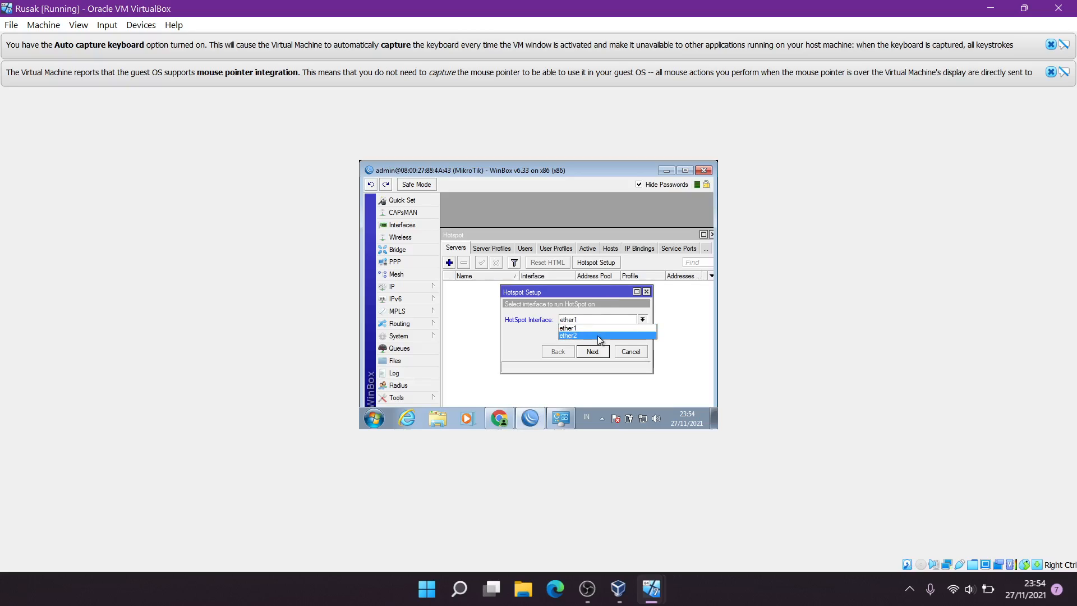
pyautogui.click(599, 336)
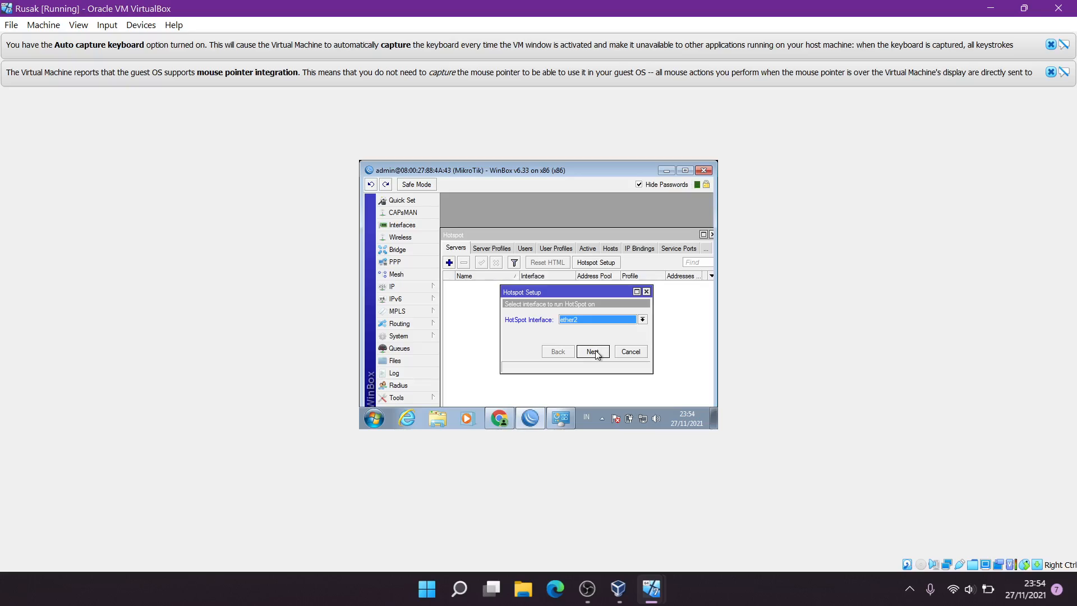
pyautogui.click(597, 352)
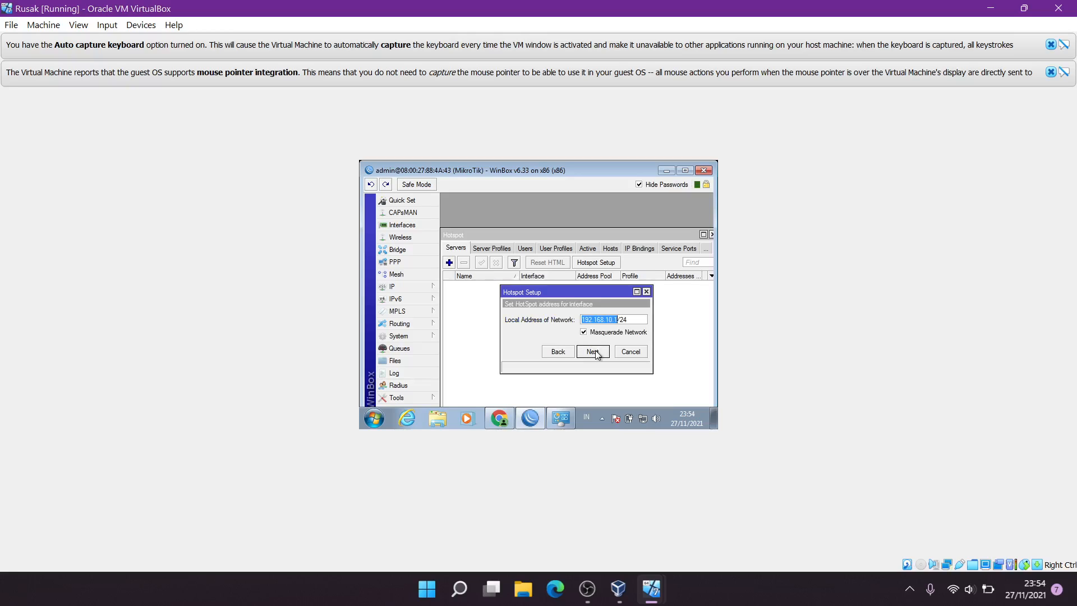
# Accept hotspot address 192.168.10.1/24, the address pool, no mail server, and DNS 8.8.8.8/8.8.4.4
pyautogui.click(597, 352)
pyautogui.click(597, 352)
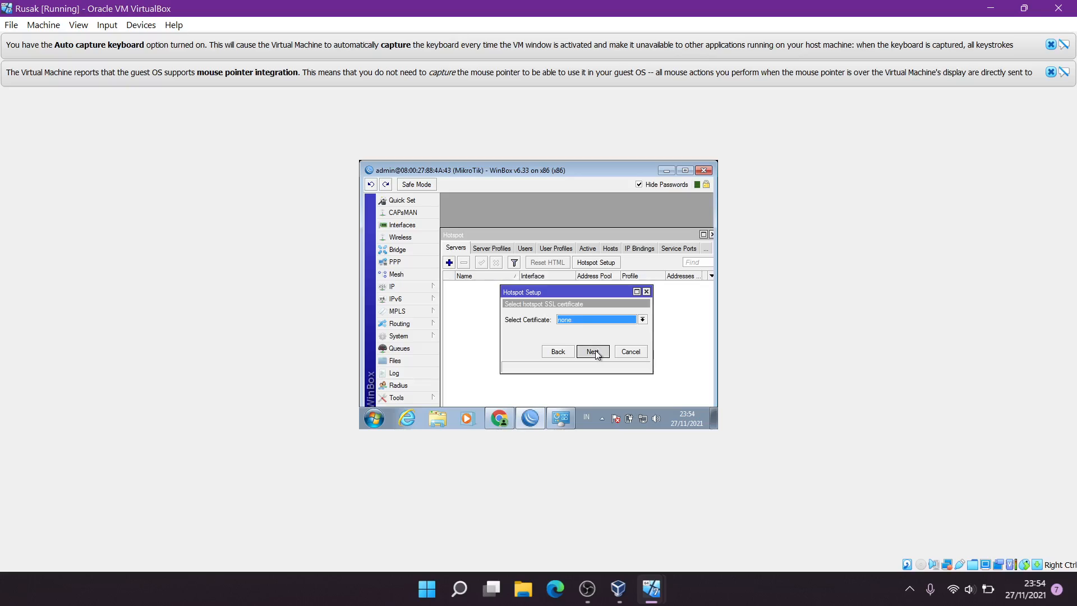
pyautogui.click(597, 353)
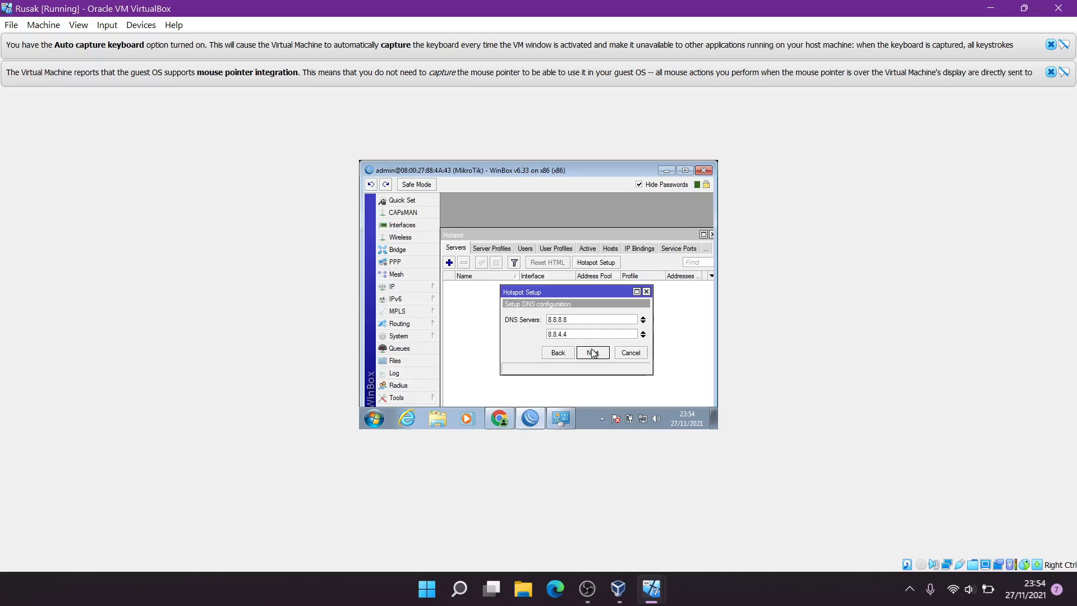
pyautogui.click(593, 352)
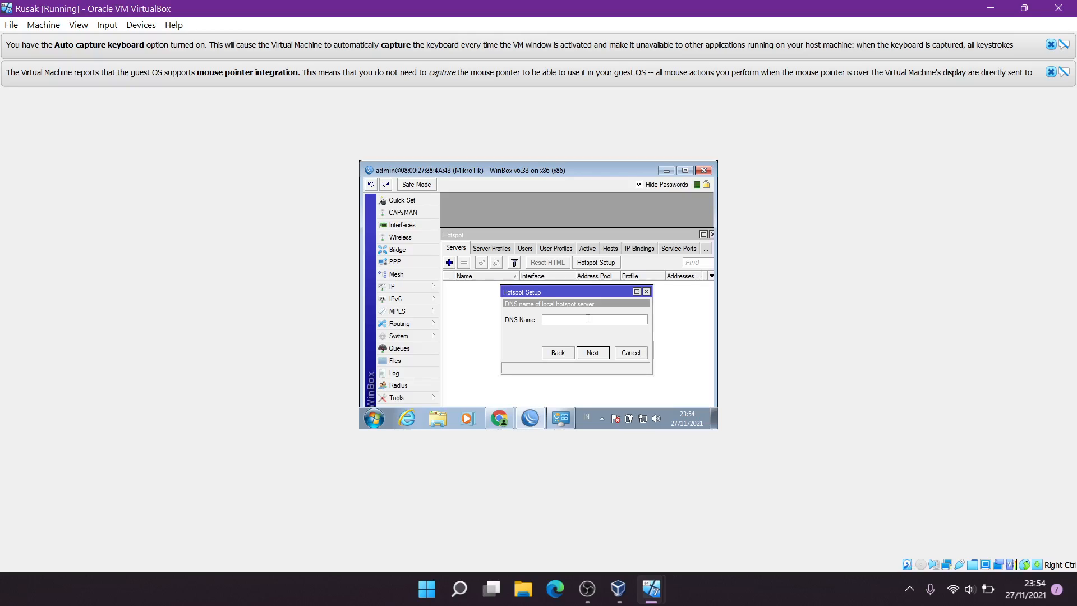
# Set hotspot DNS name mi.com, give the local user a password, and finish setup
pyautogui.write('mi.com')
pyautogui.click(591, 353)
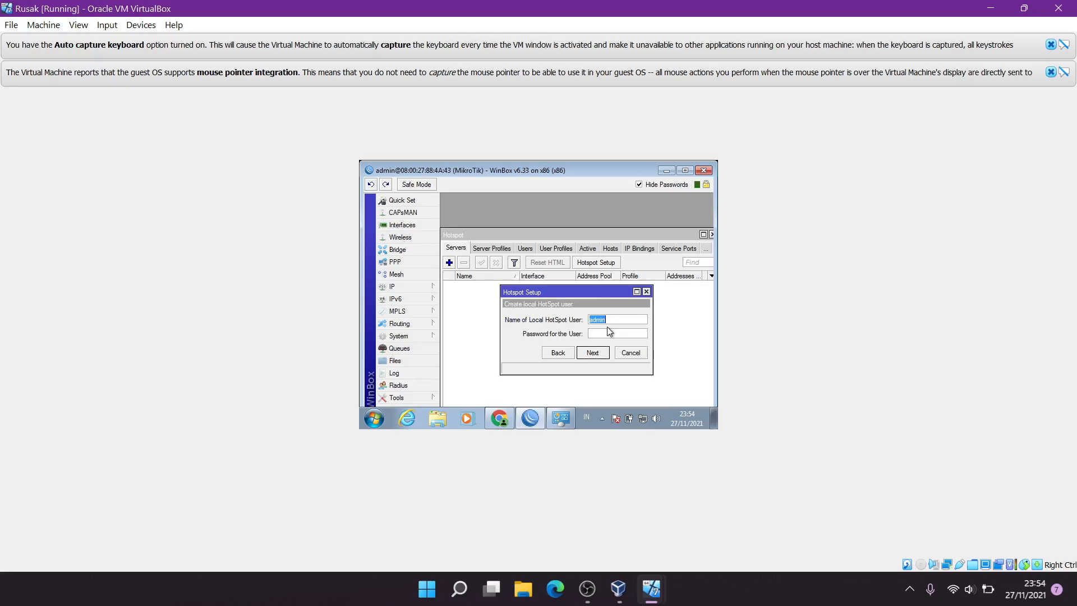
pyautogui.click(614, 333)
pyautogui.write('admin')
pyautogui.click(593, 353)
pyautogui.click(572, 298)
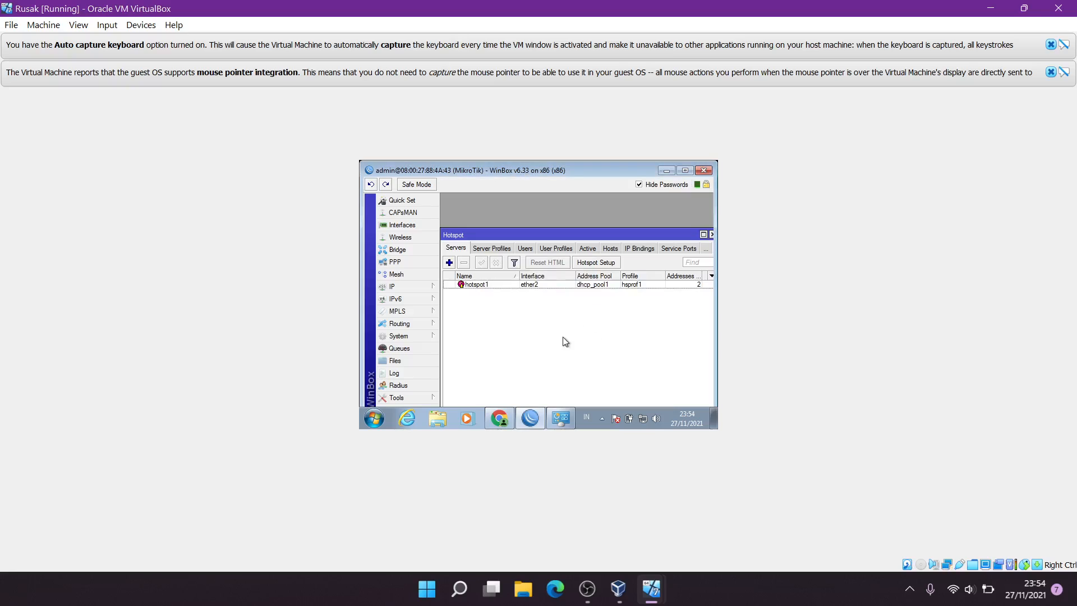
# In Chrome on the Rusak client, try loading youtube, which gives an unreachable-site error
pyautogui.click(504, 427)
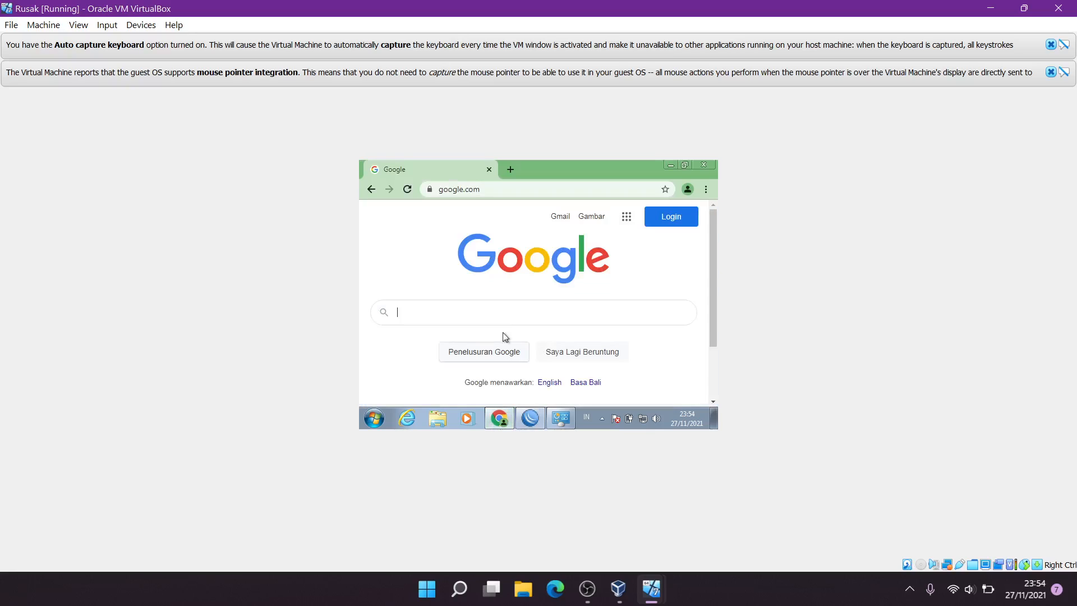
pyautogui.click(496, 190)
pyautogui.write('youtube')
pyautogui.press('Return')
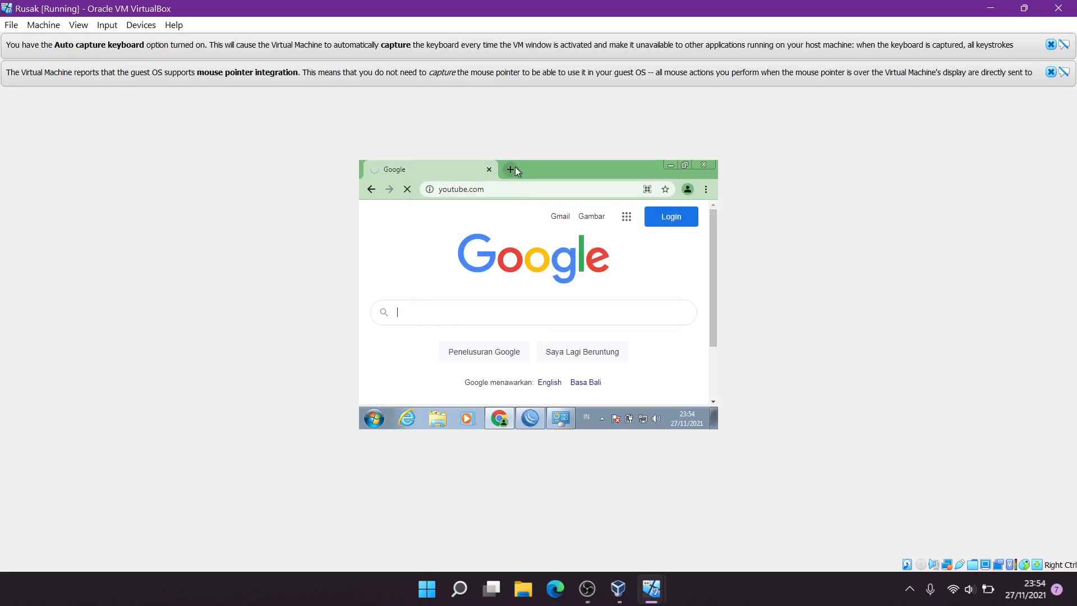
# Open 192.168.10.1 in a new tab to reach the MikroTik hotspot login page
pyautogui.click(515, 167)
pyautogui.write('19')
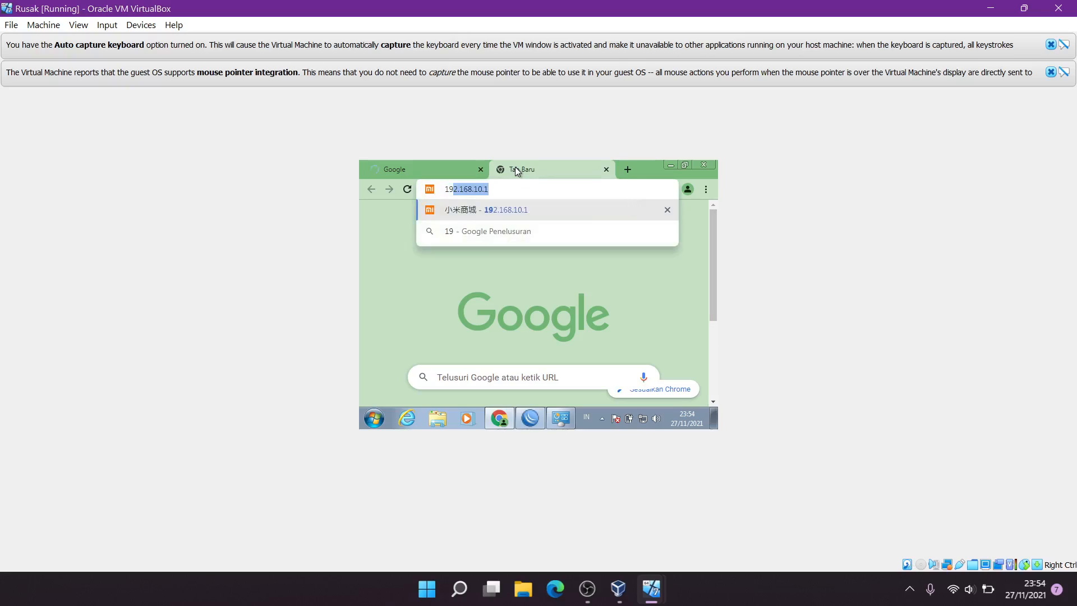
pyautogui.write('2.')
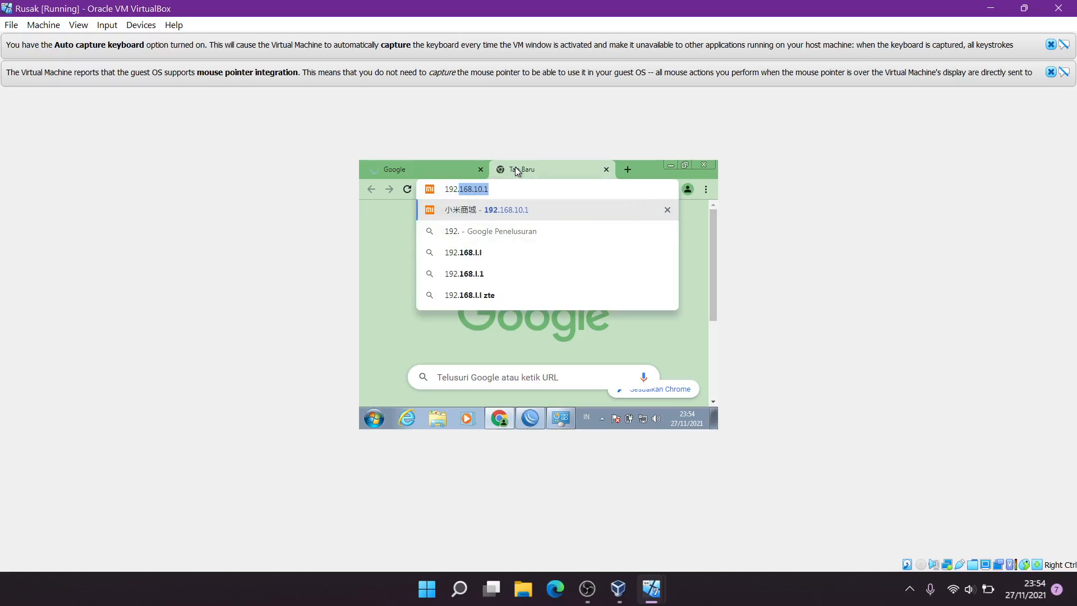
pyautogui.write('168.10.1')
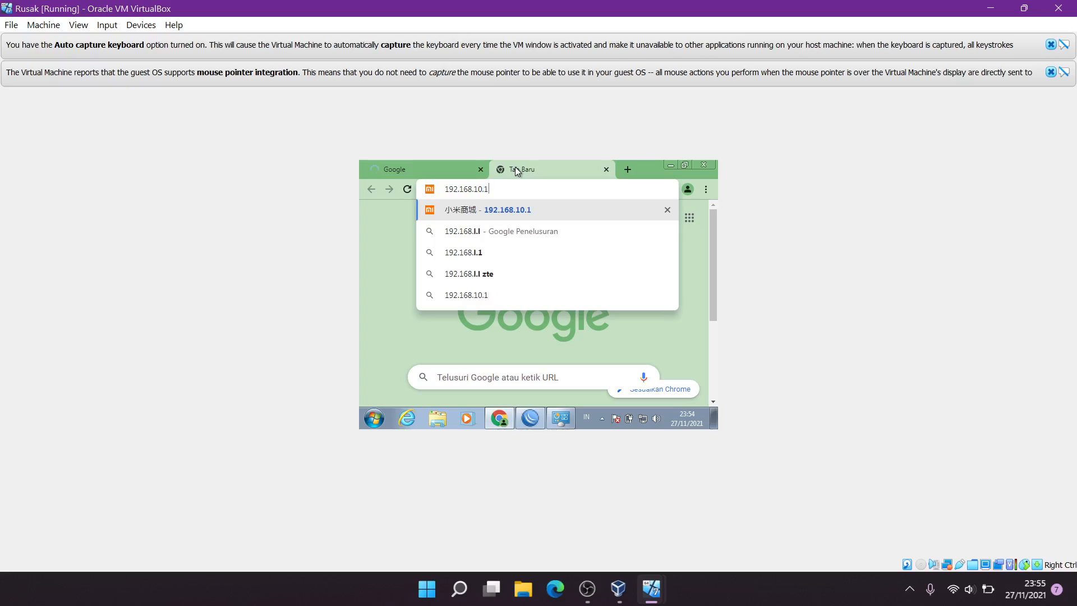
pyautogui.press('Return')
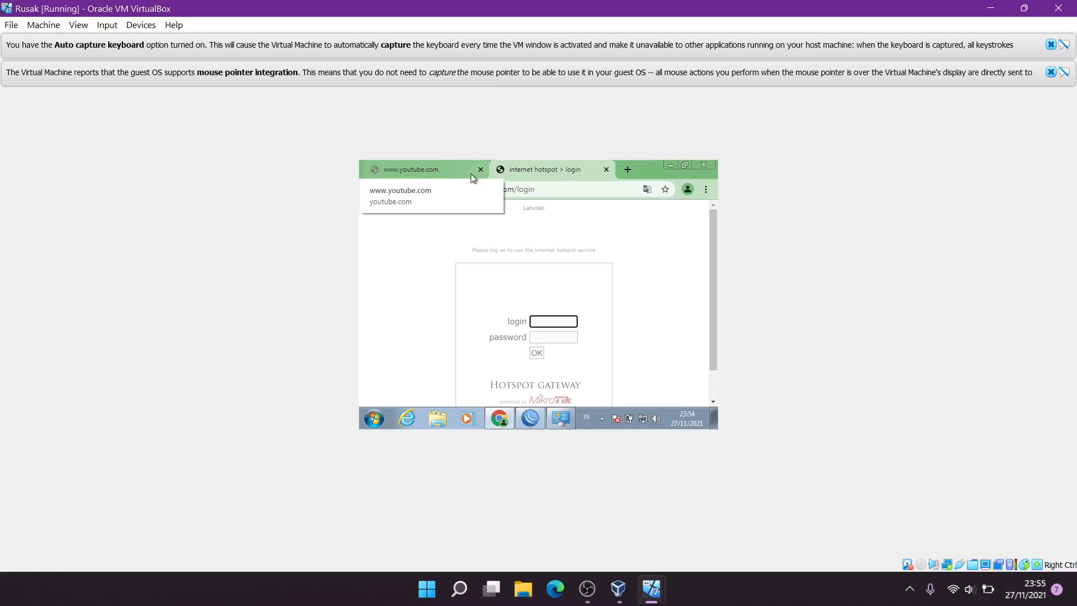
pyautogui.click(435, 174)
pyautogui.click(528, 169)
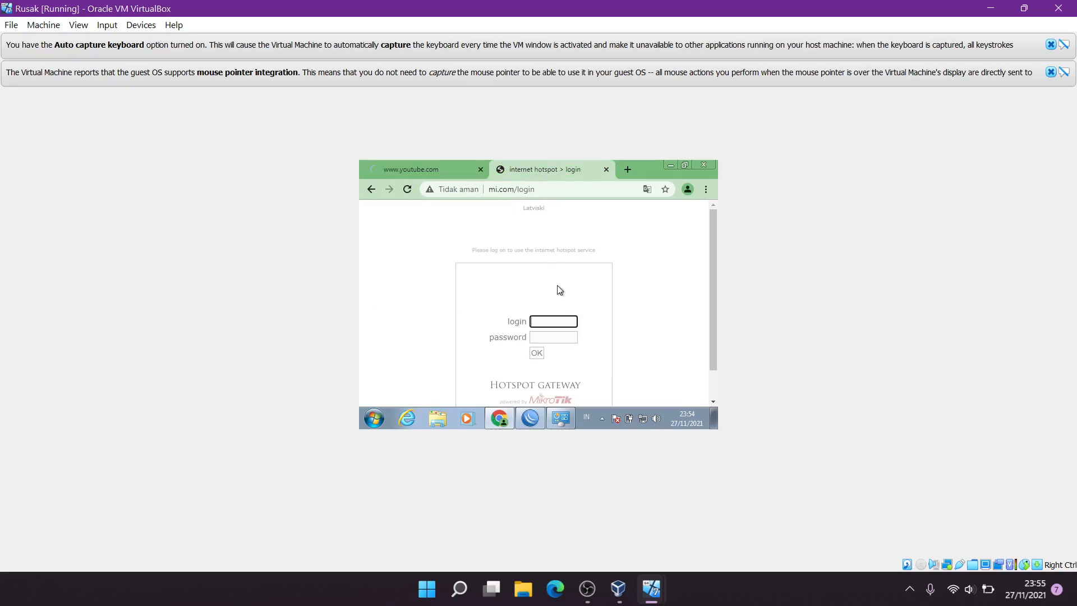
# Log in to the hotspot with the hotspot user's credentials, decline saving the password, and reload YouTube
pyautogui.write('admin')
pyautogui.press('Tab')
pyautogui.write('1234')
pyautogui.click(559, 322)
pyautogui.click(558, 303)
pyautogui.click(537, 354)
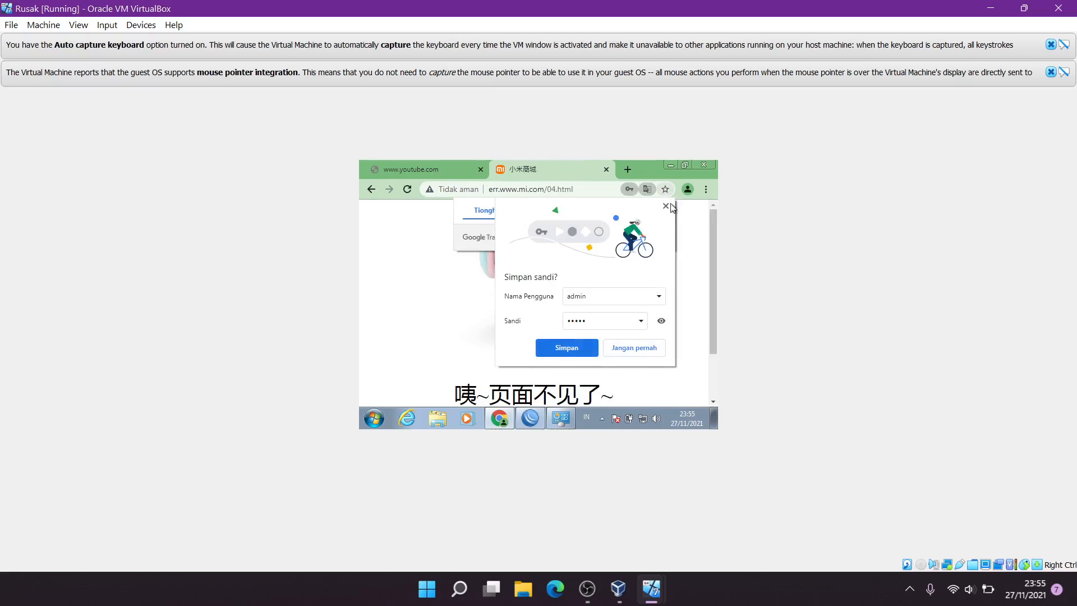
pyautogui.click(666, 206)
pyautogui.click(419, 168)
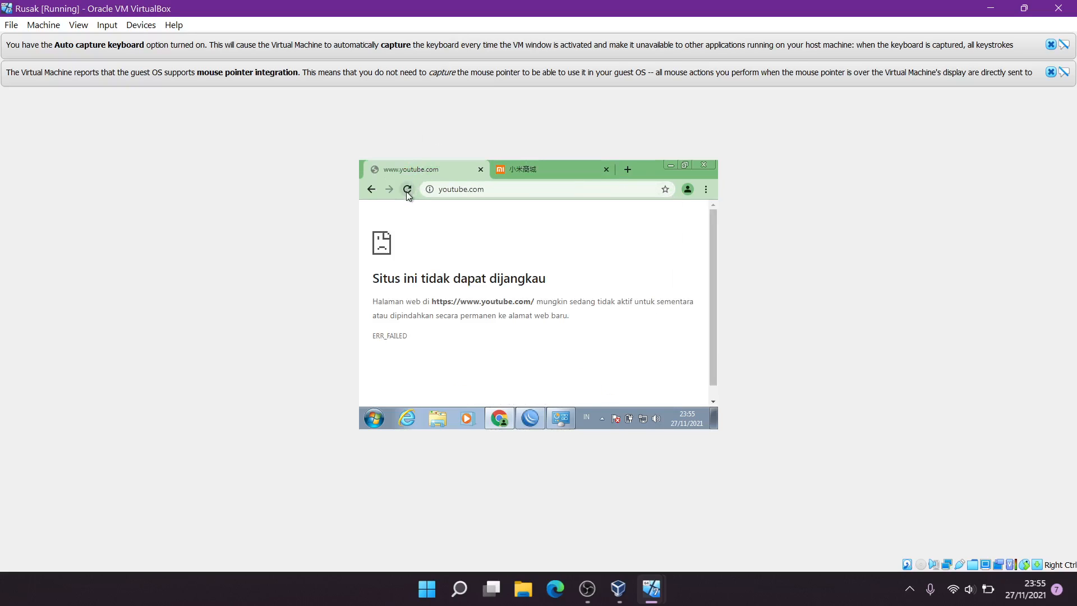
pyautogui.click(407, 190)
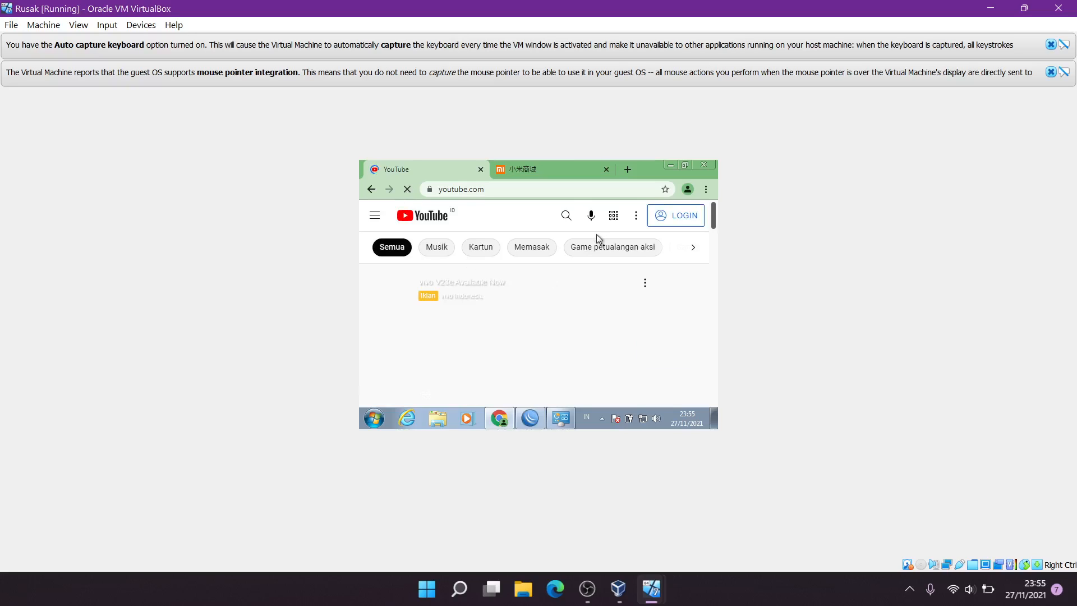
# Close Chrome, the Hotspot window and WinBox
pyautogui.click(704, 166)
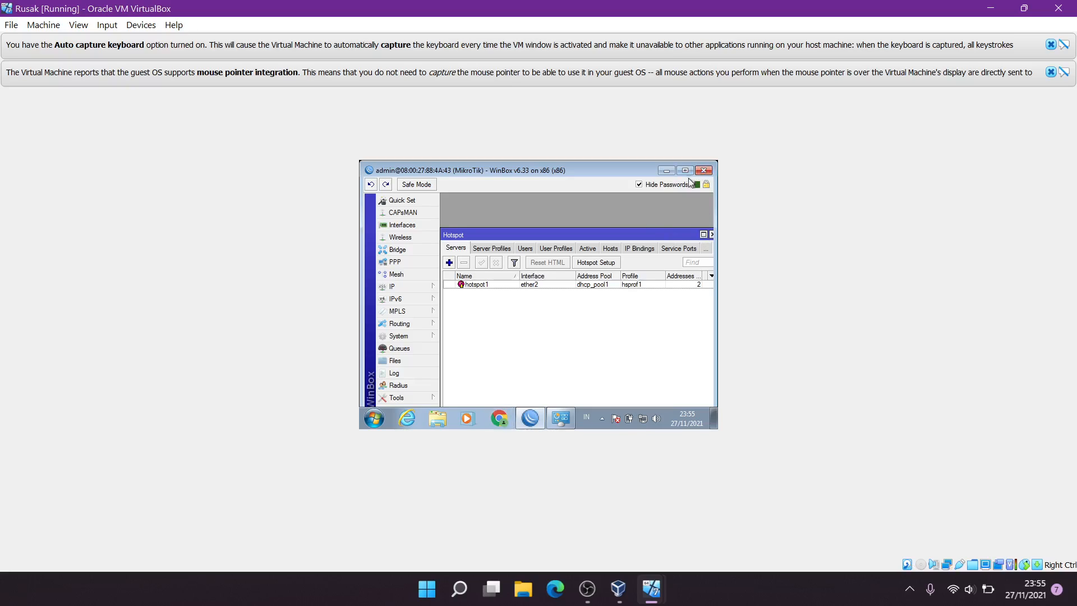
pyautogui.moveTo(671, 236); pyautogui.dragTo(636, 214)
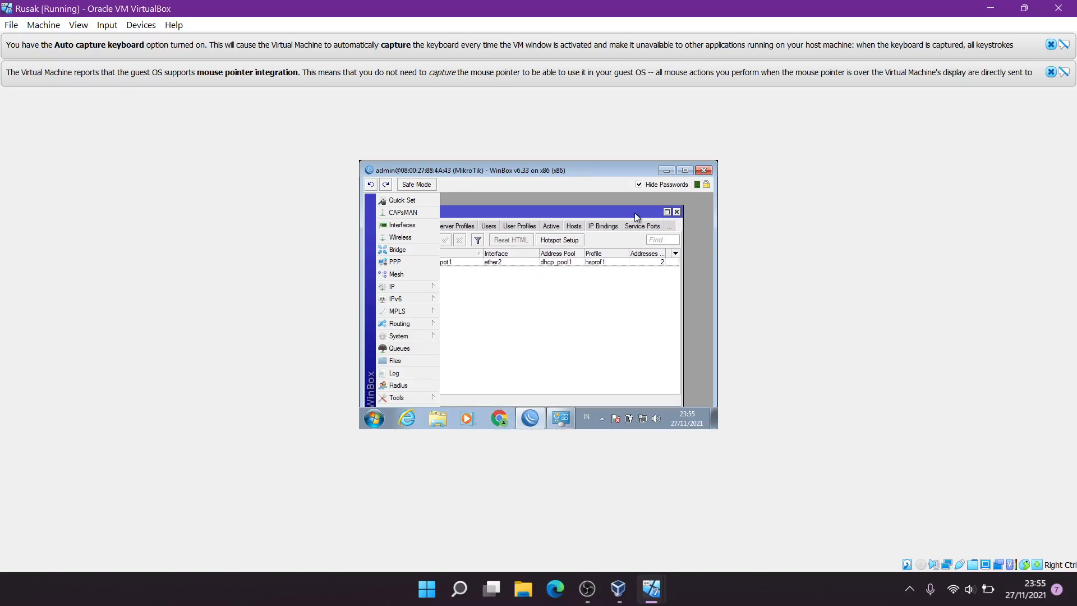
pyautogui.click(678, 212)
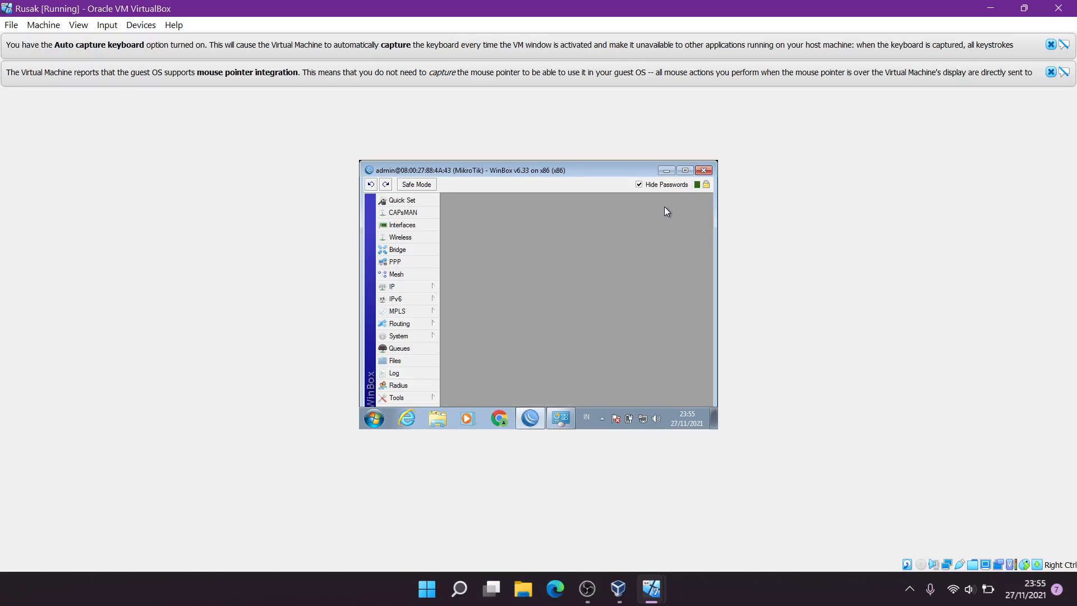
pyautogui.click(704, 170)
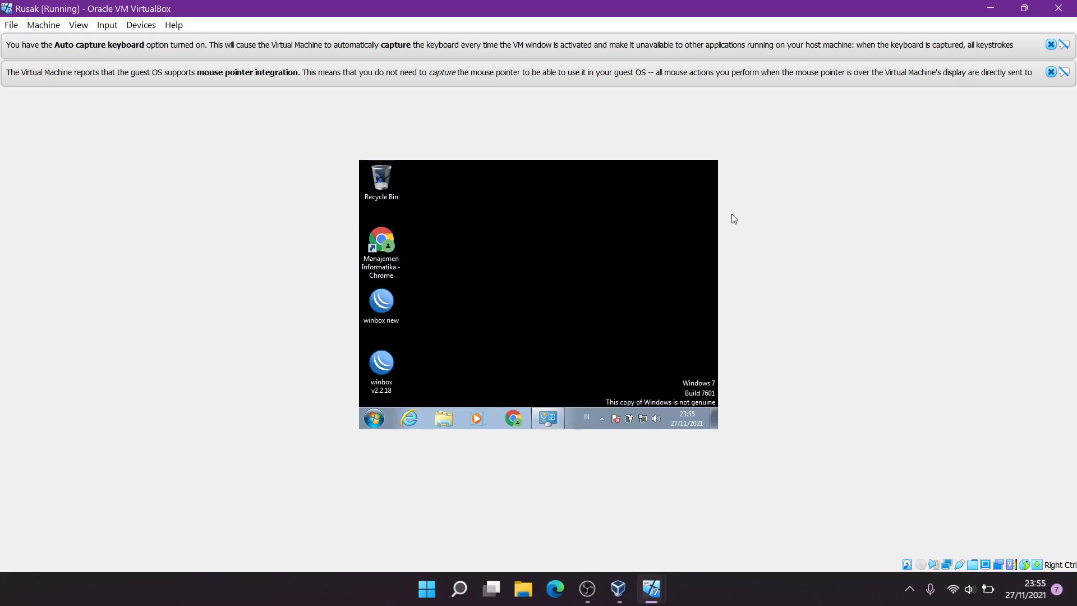
# Dismiss the VirtualBox mouse and keyboard notices and restore the Rusak VM window
pyautogui.click(1050, 72)
pyautogui.click(1051, 44)
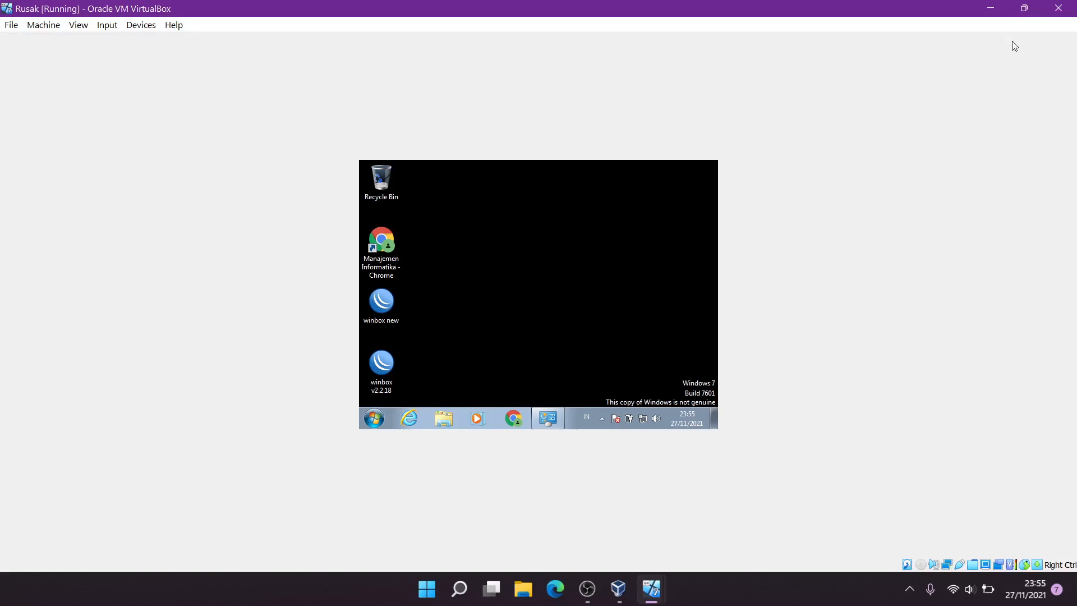
pyautogui.click(1026, 8)
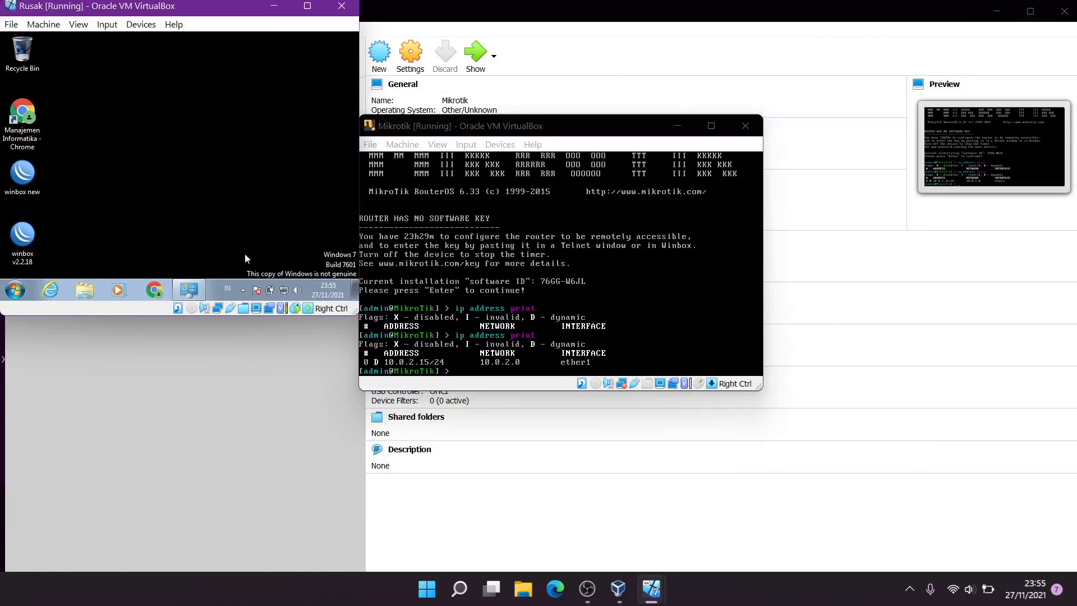
pyautogui.click(522, 136)
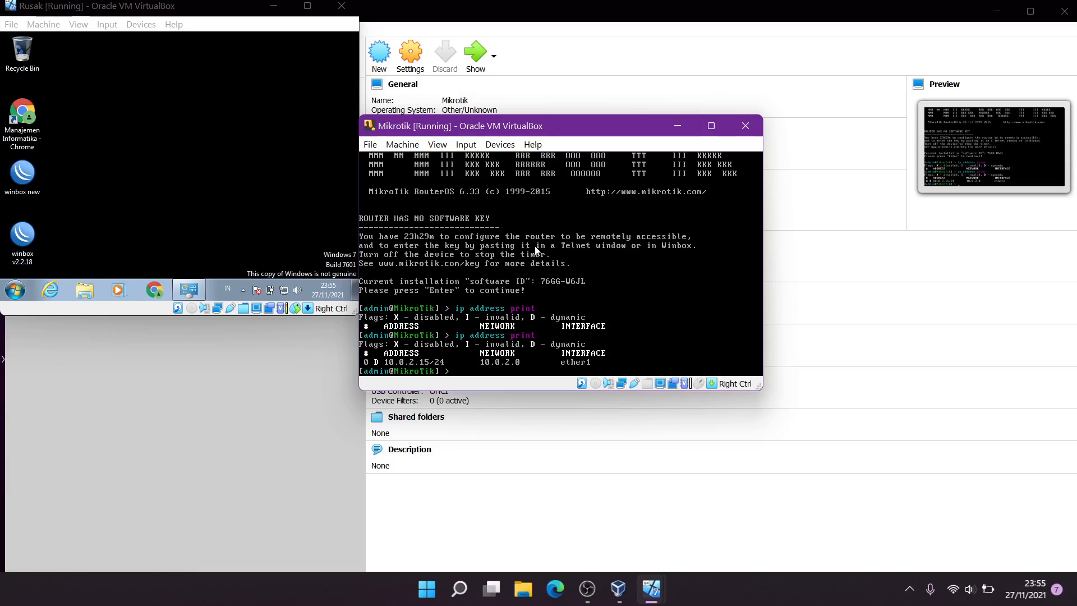
pyautogui.click(194, 216)
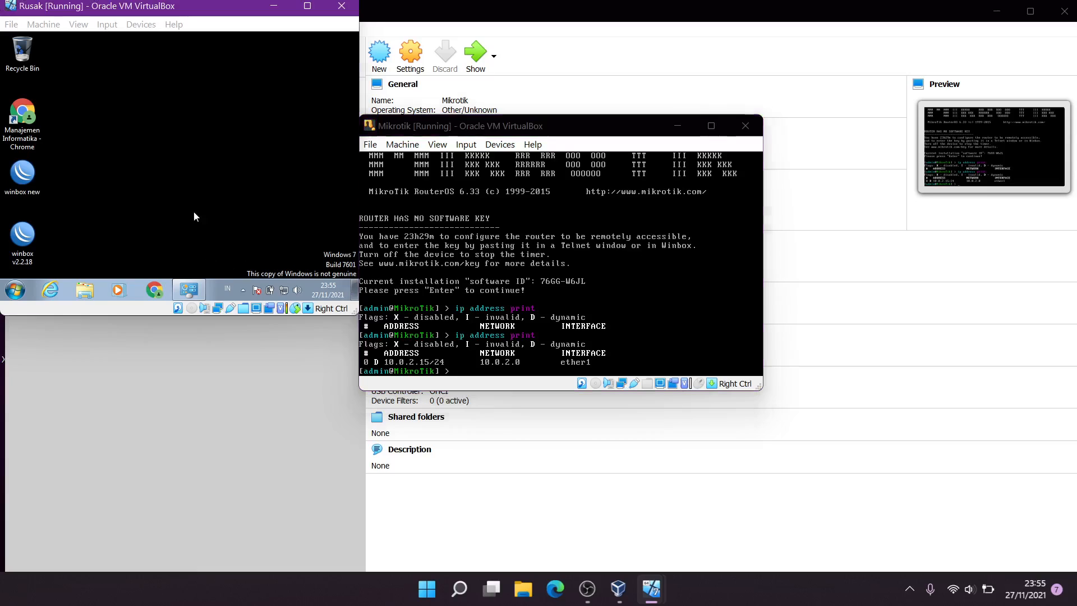
# Shut down Windows 7 in Rusak from the Start menu, leaving the Mikrotik VM running
pyautogui.click(15, 290)
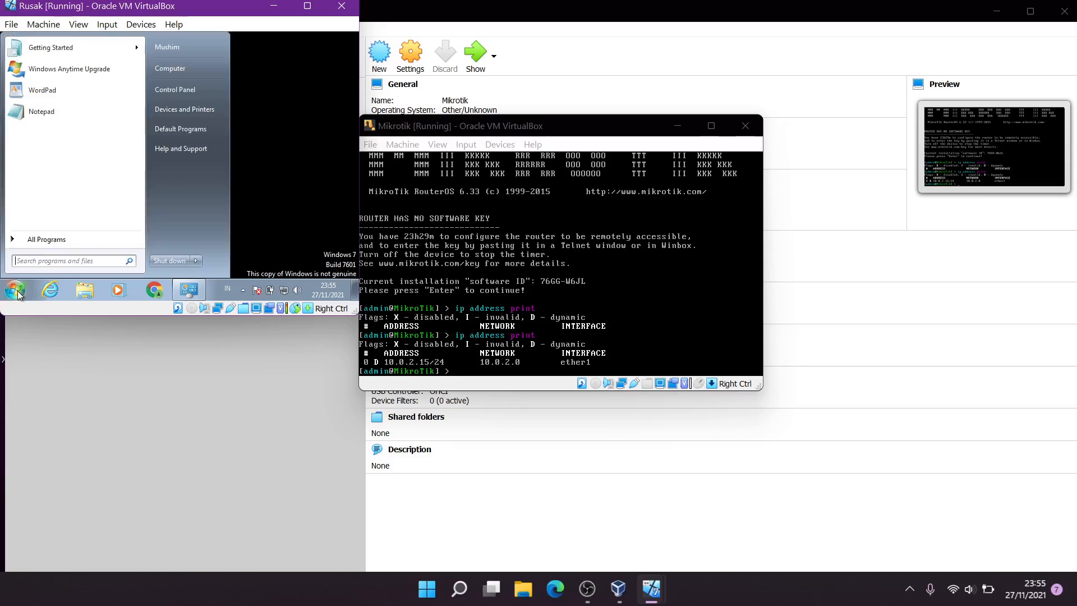
pyautogui.click(164, 258)
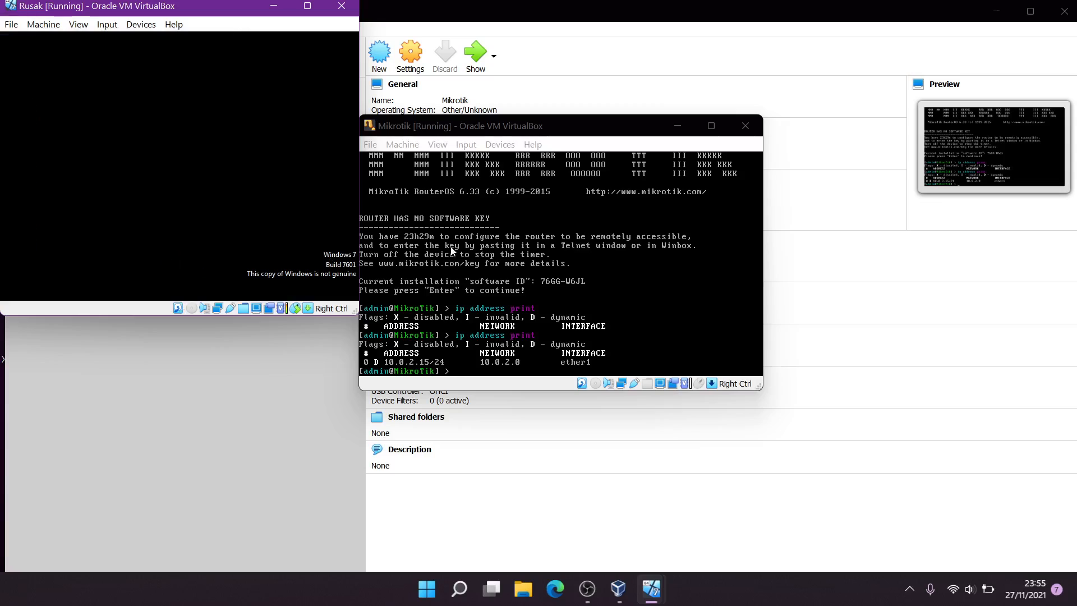
pyautogui.click(524, 243)
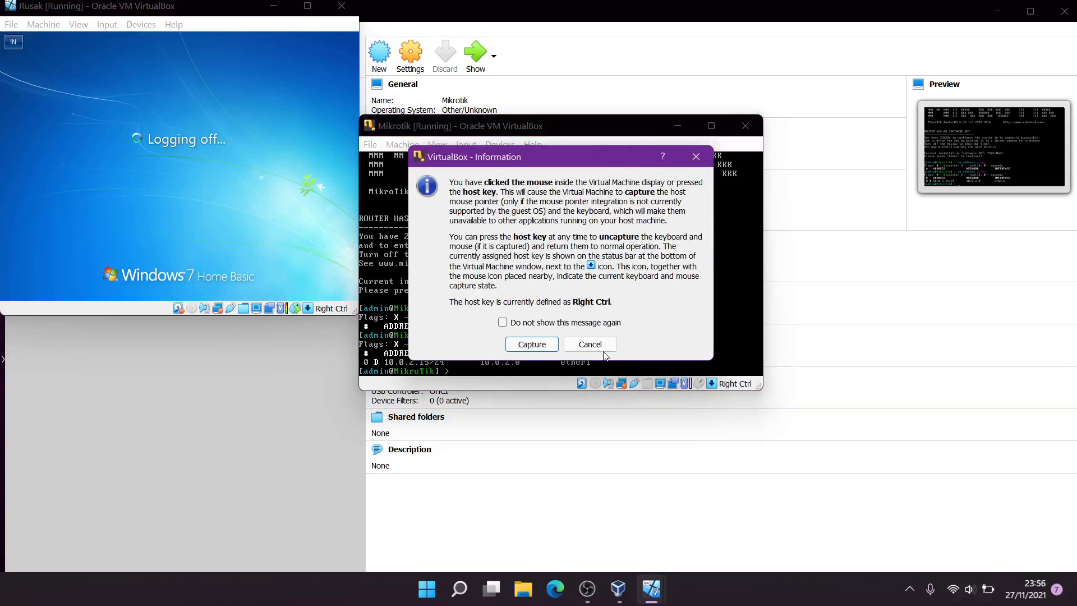
pyautogui.click(604, 348)
# Bring up the screen recorder from the hidden notification area icons
pyautogui.click(910, 589)
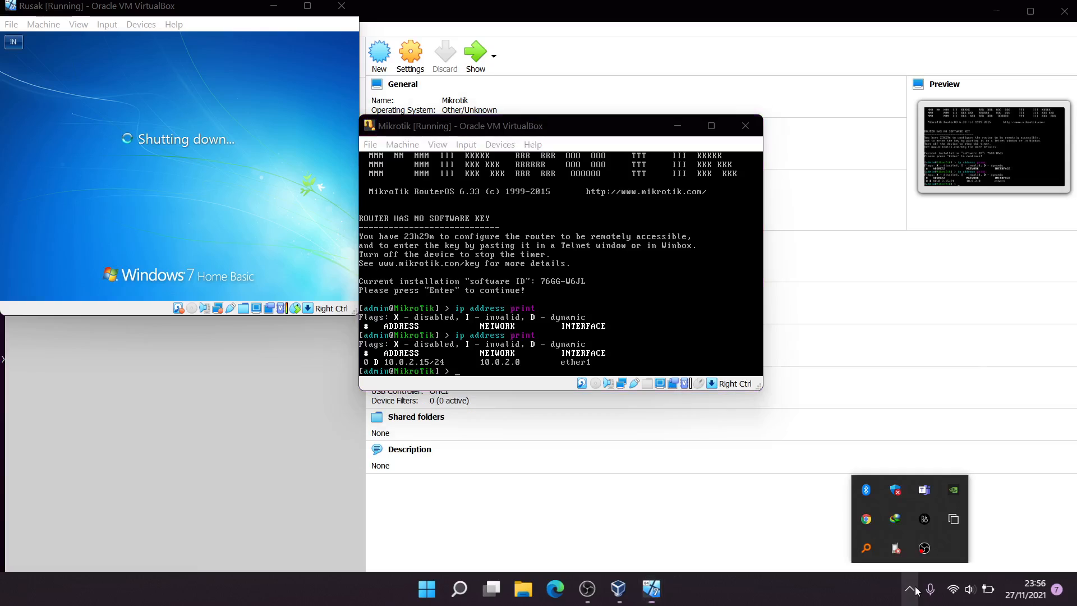
pyautogui.click(926, 550)
pyautogui.click(929, 552)
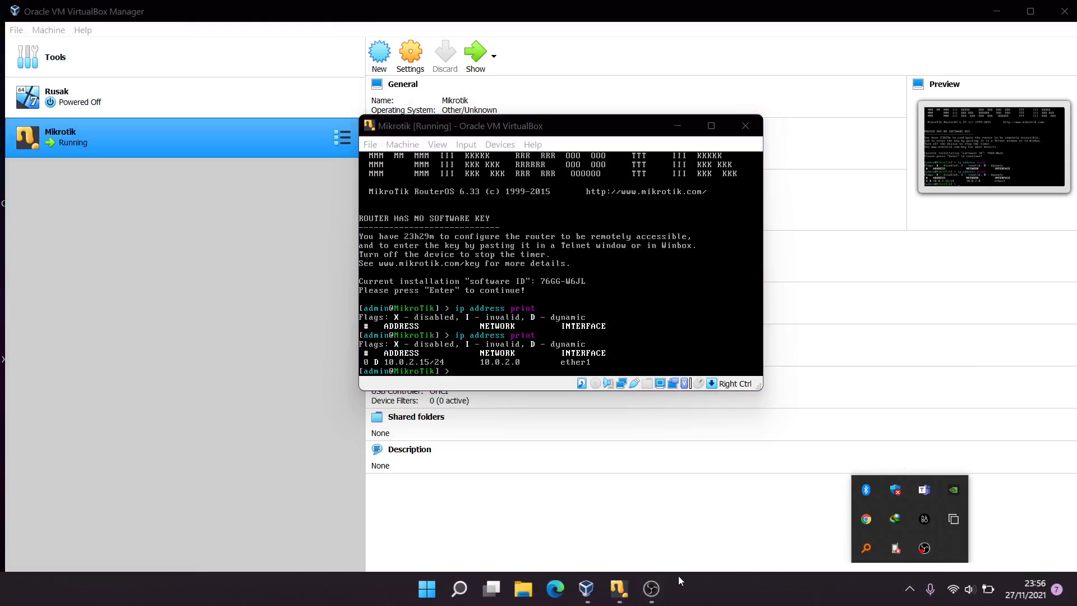